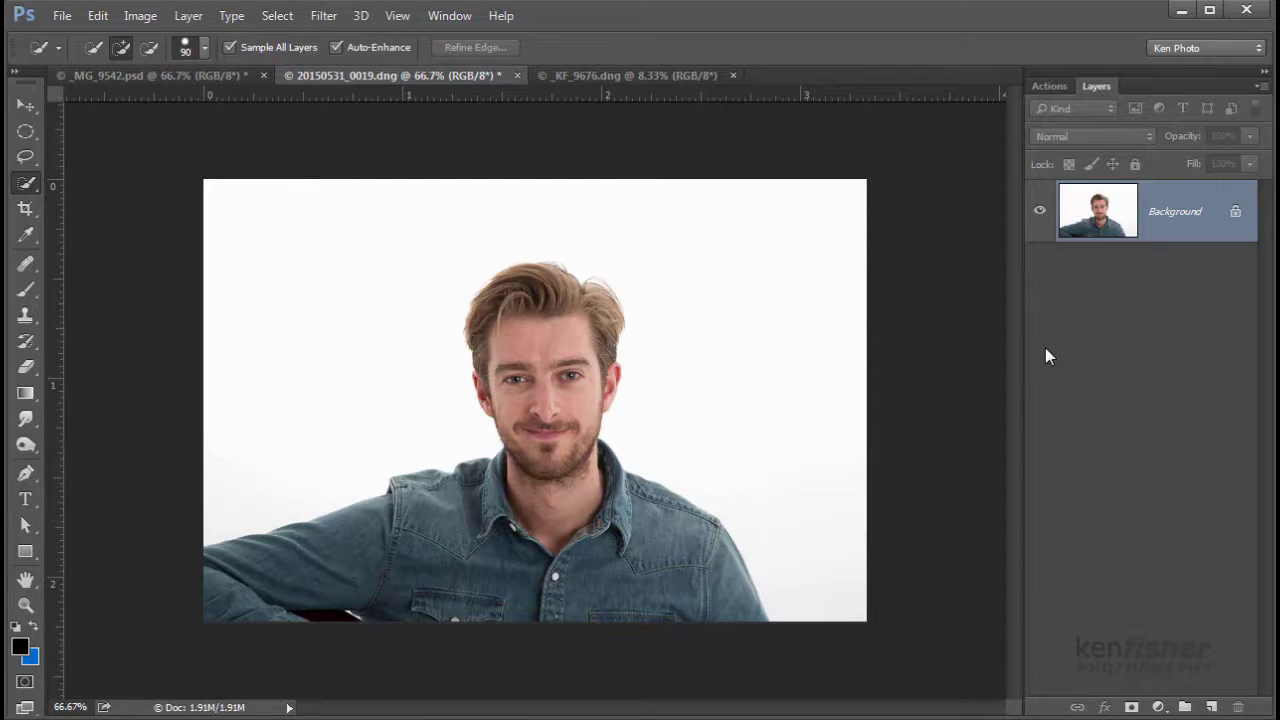
Step: Copy the portrait from 20150531_0019.dng into _MG_9542.psd with the Move tool and position it over the swirl background
{"action": "left_click", "coordinate": [178, 76]}
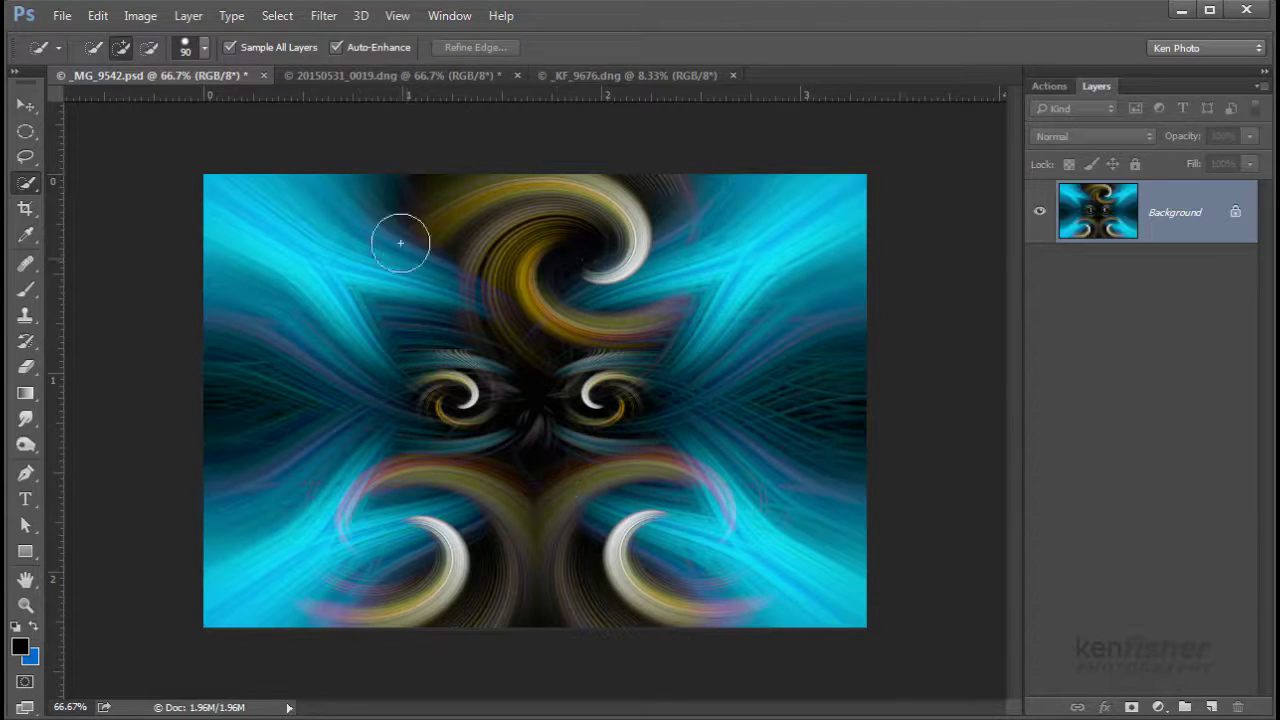
{"action": "left_click", "coordinate": [369, 80]}
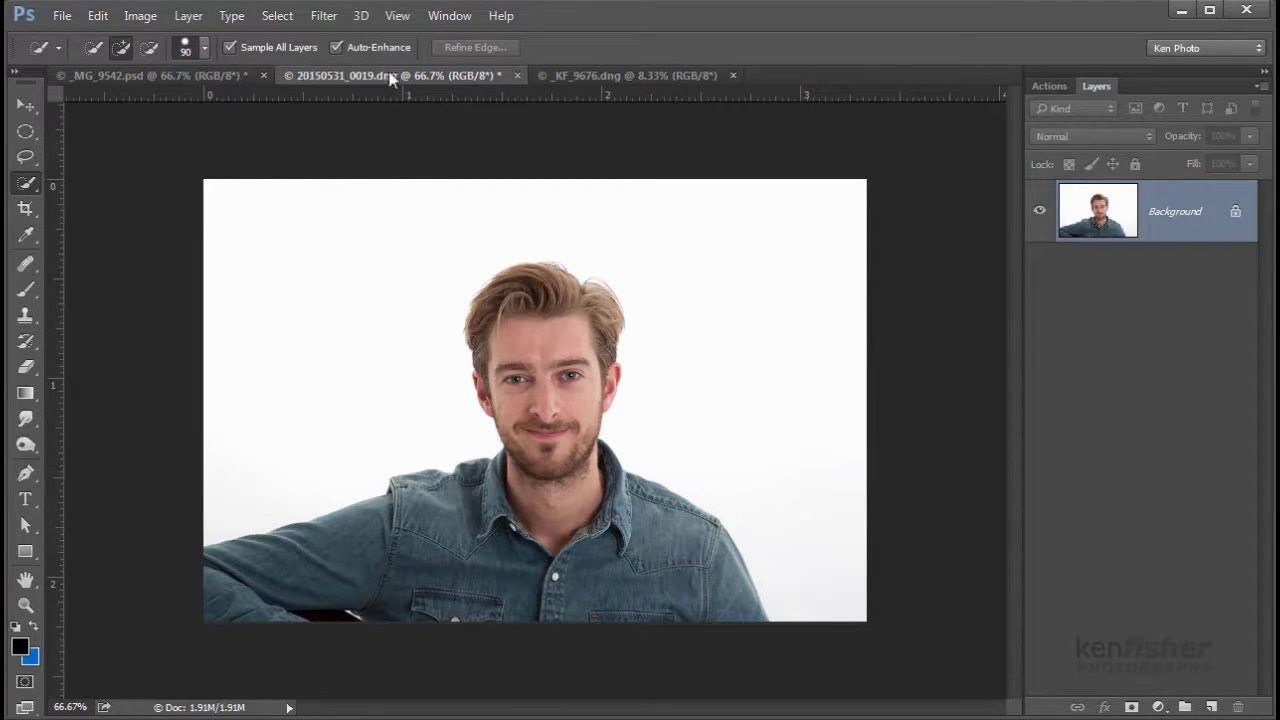
{"action": "left_click", "coordinate": [25, 106]}
{"action": "left_click", "coordinate": [98, 102]}
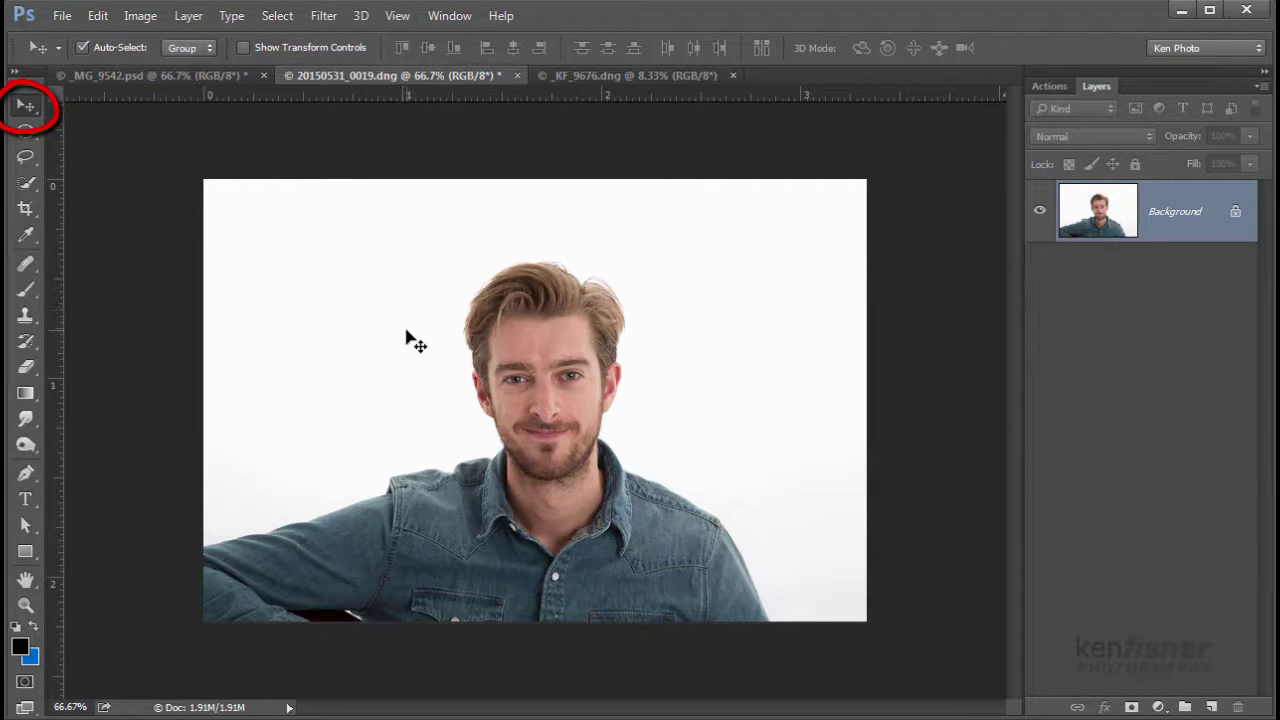
{"action": "mouse_move", "coordinate": [406, 331]}
{"action": "left_mouse_down"}
{"action": "mouse_move", "coordinate": [298, 188]}
{"action": "mouse_move", "coordinate": [180, 77]}
{"action": "left_mouse_up"}
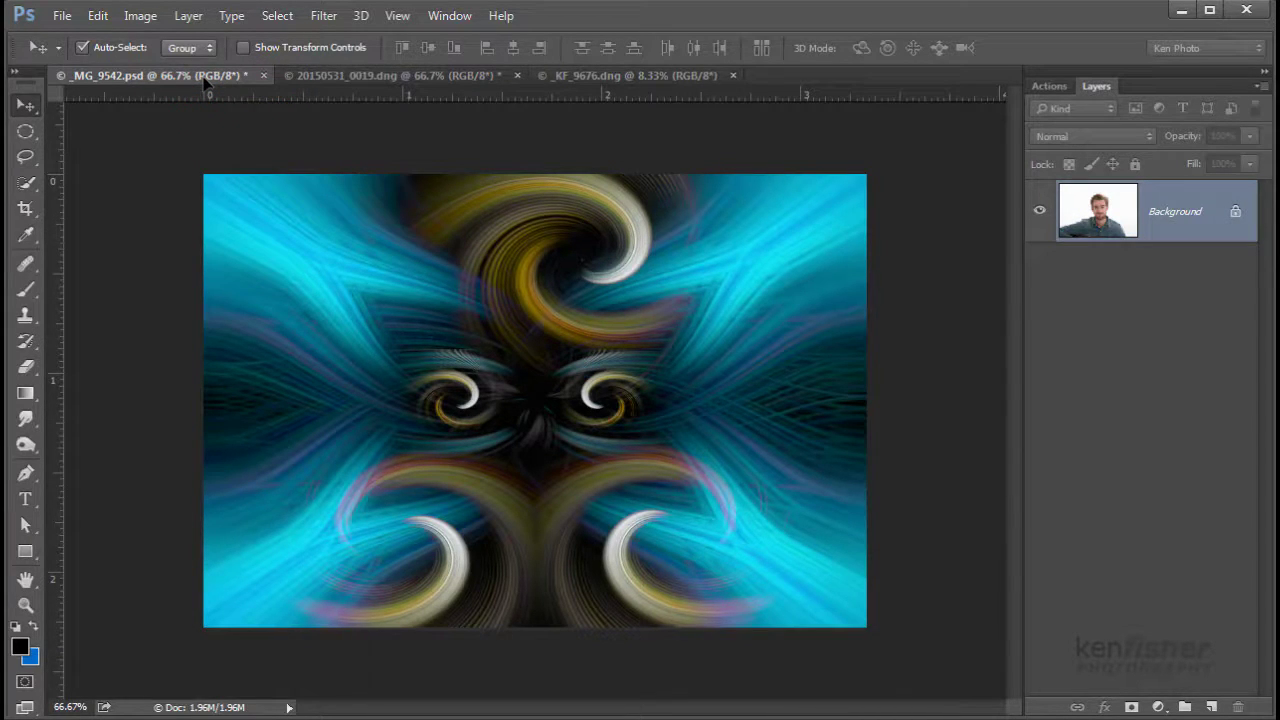
{"action": "left_click_drag", "start_coordinate": [207, 85], "coordinate": [305, 218]}
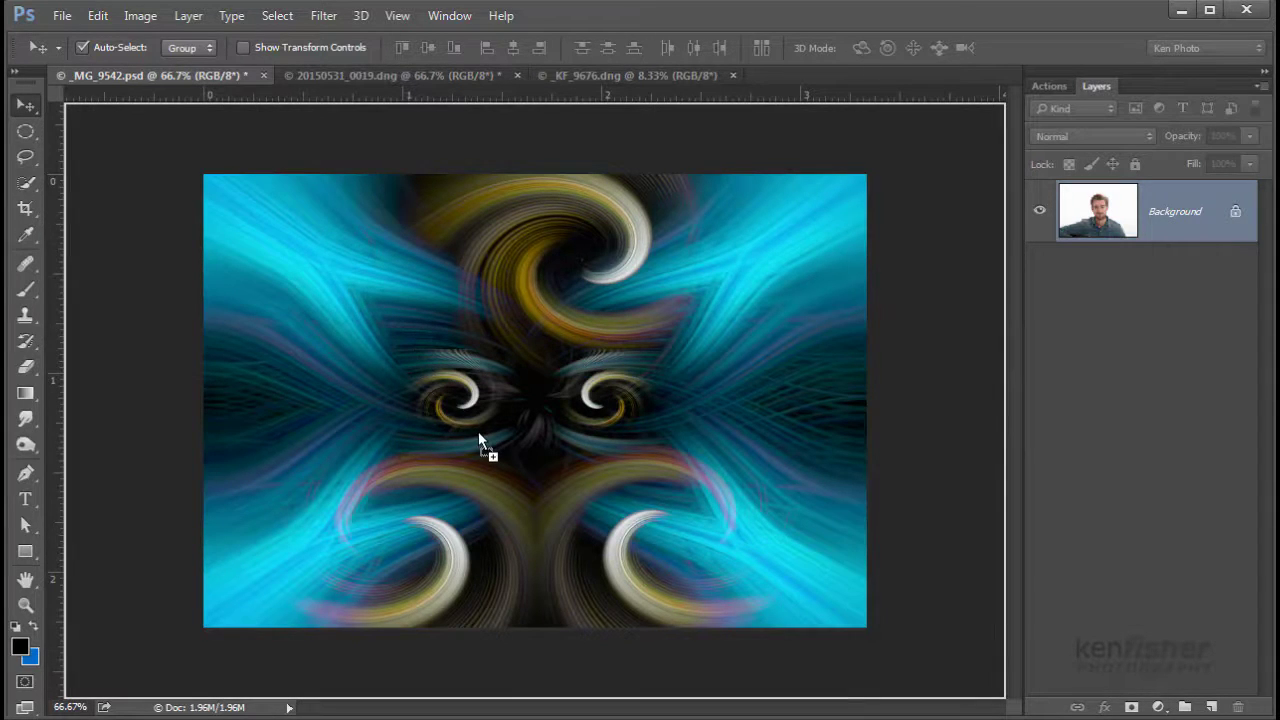
{"action": "left_click_drag", "start_coordinate": [479, 434], "coordinate": [479, 434]}
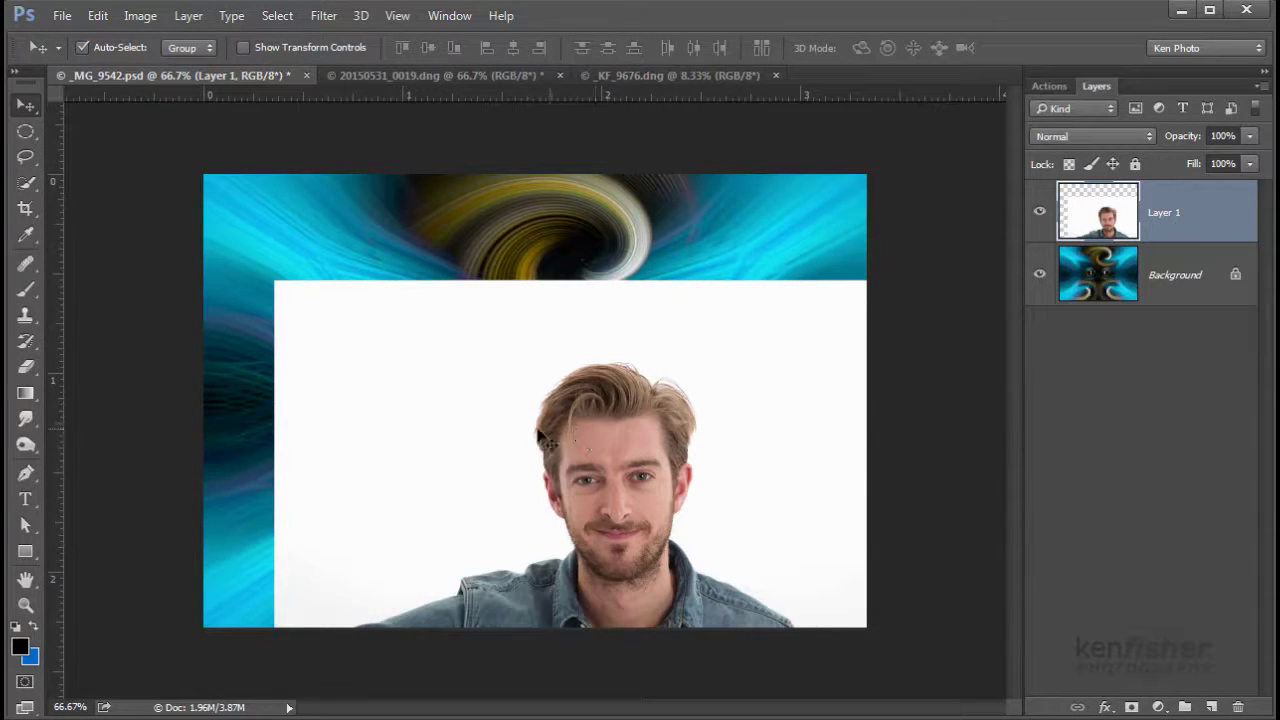
{"action": "left_click_drag", "start_coordinate": [594, 468], "coordinate": [524, 378]}
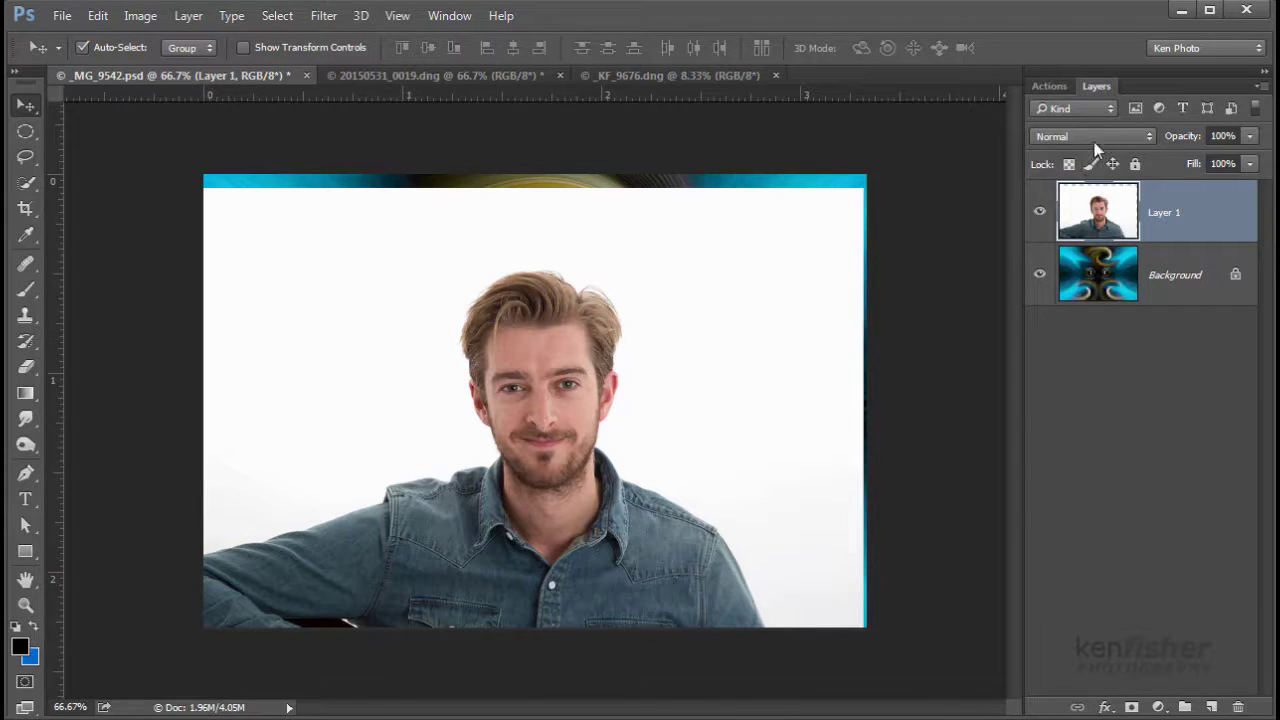
Step: Try the Multiply blend mode on the portrait layer and move the layer around over the swirl background
{"action": "left_click", "coordinate": [1149, 135]}
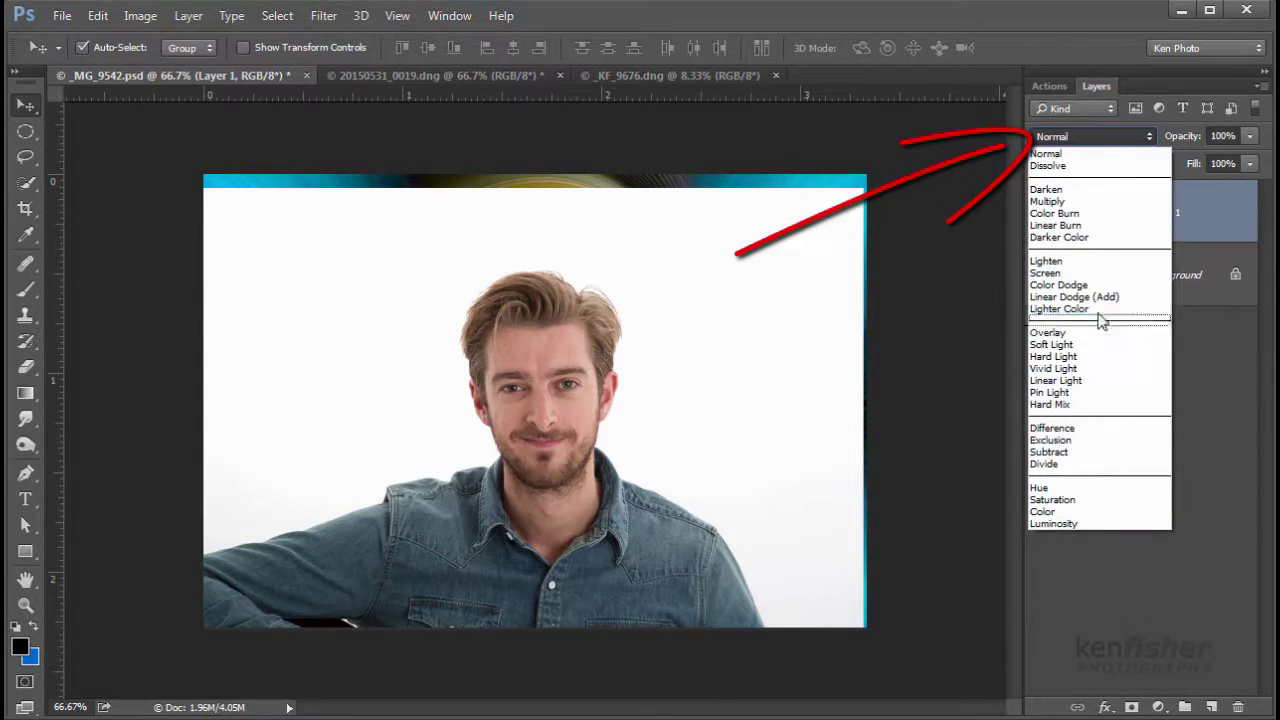
{"action": "left_click", "coordinate": [1061, 206]}
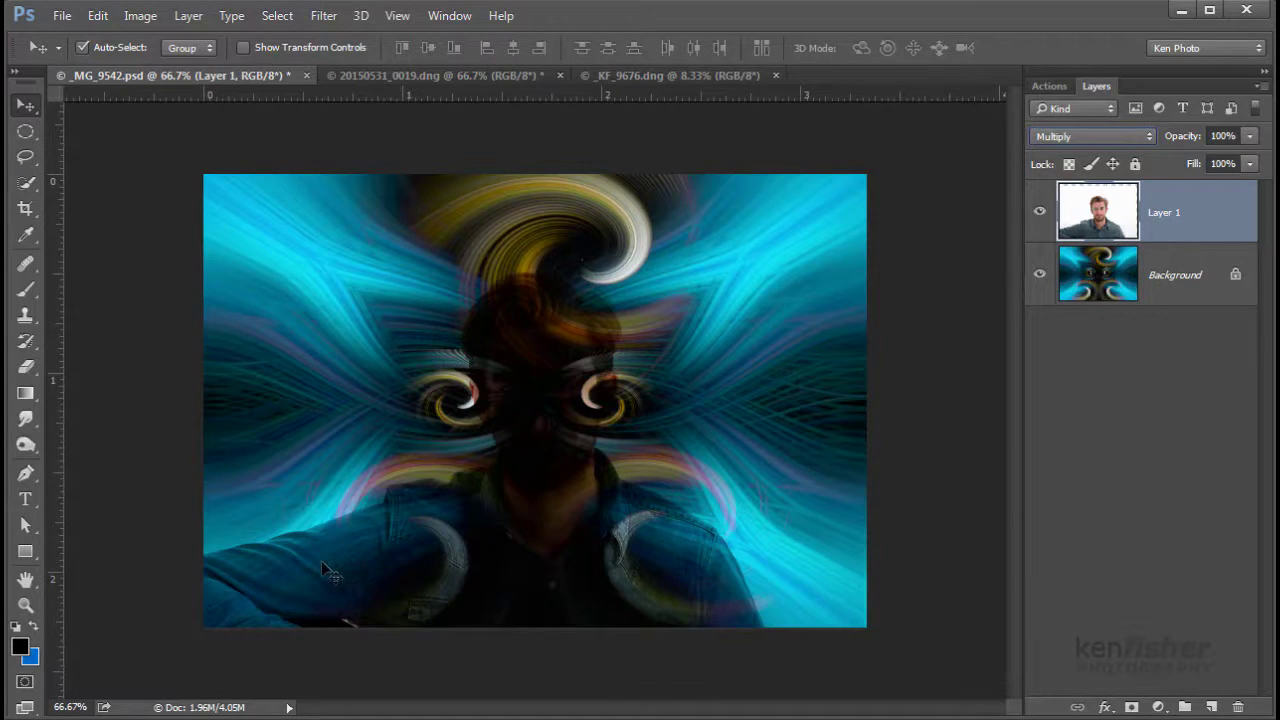
{"action": "left_click_drag", "start_coordinate": [326, 558], "coordinate": [565, 439]}
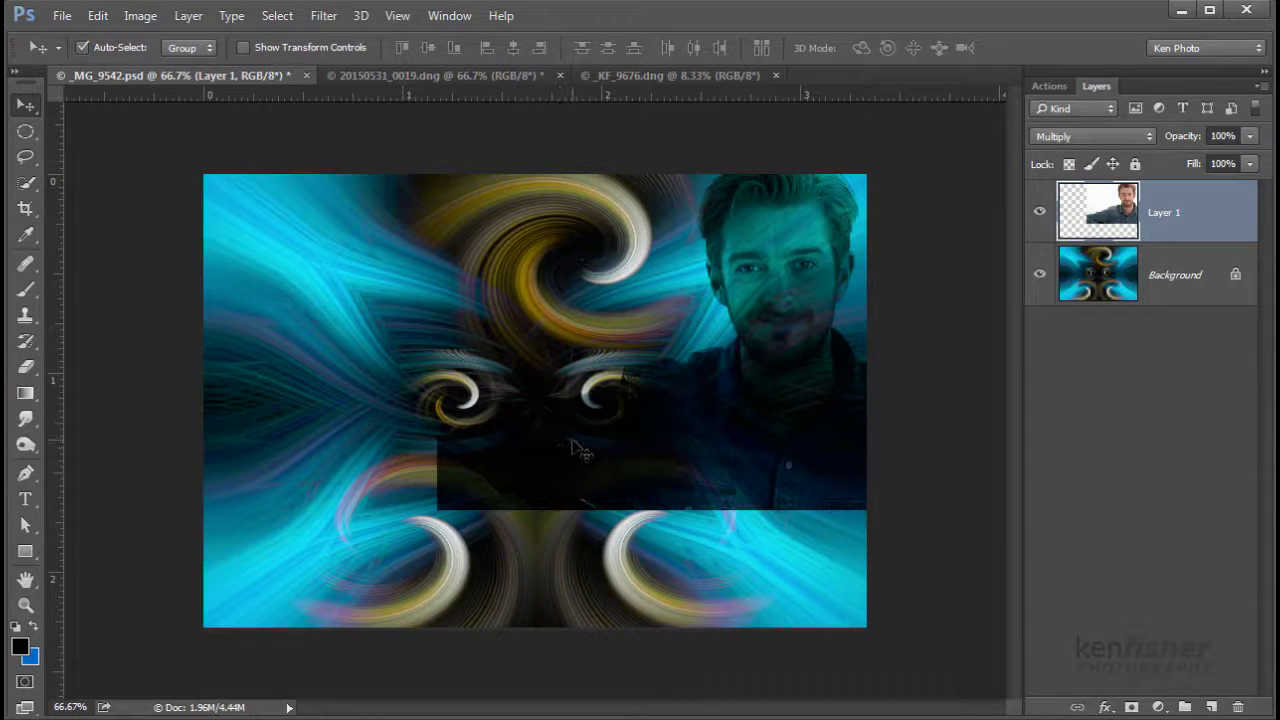
{"action": "left_click_drag", "start_coordinate": [567, 451], "coordinate": [337, 580]}
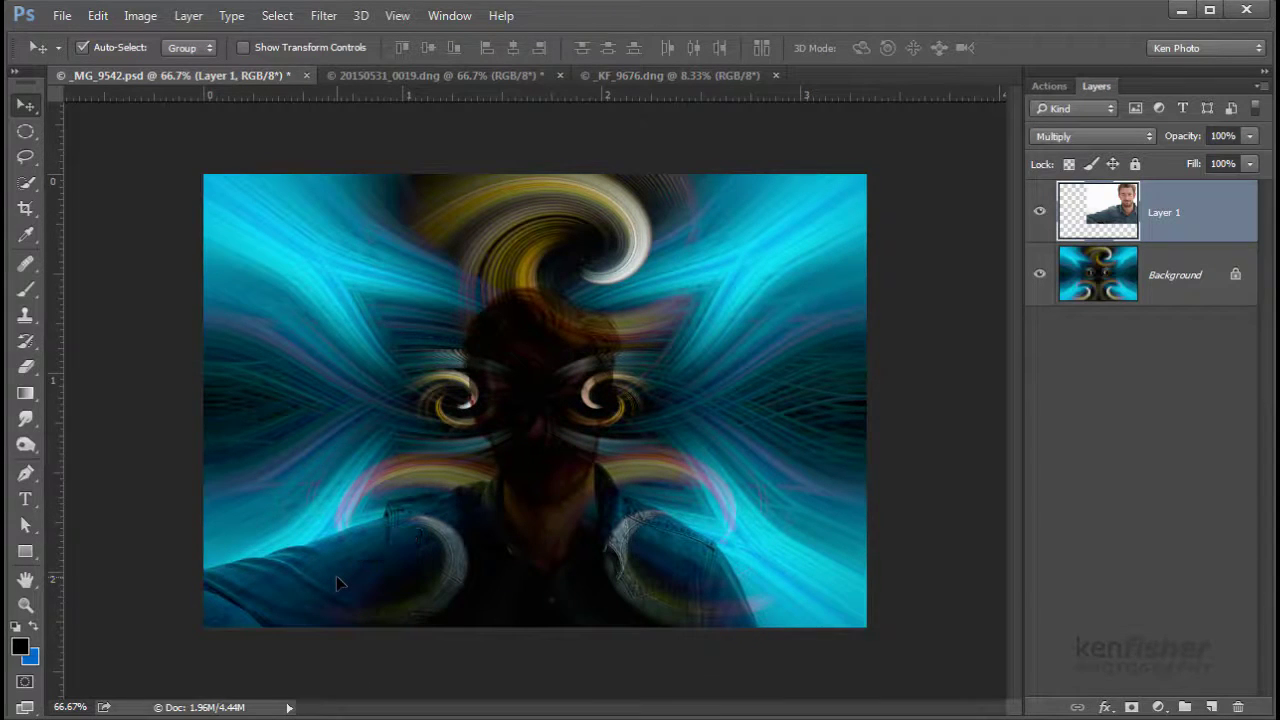
Step: Try the Color Burn and Lighten blend modes on the portrait layer, and return its mode to Normal
{"action": "left_click", "coordinate": [1147, 136]}
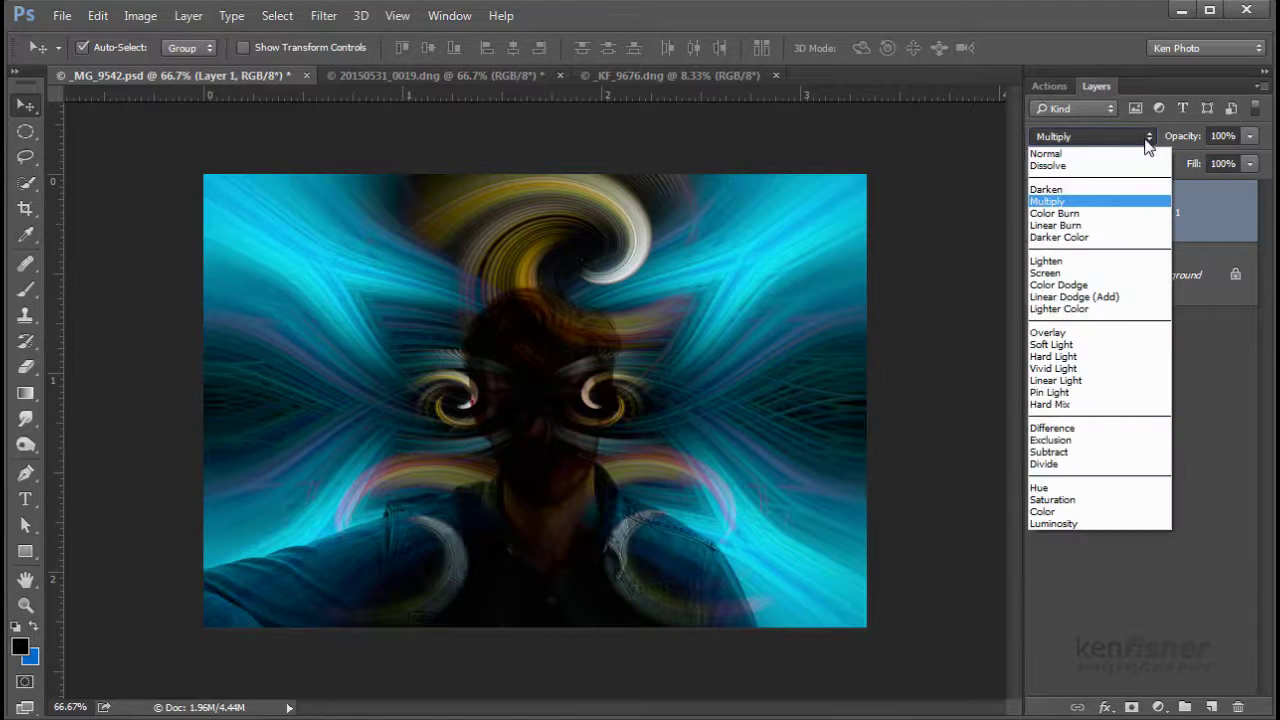
{"action": "left_click", "coordinate": [1087, 214]}
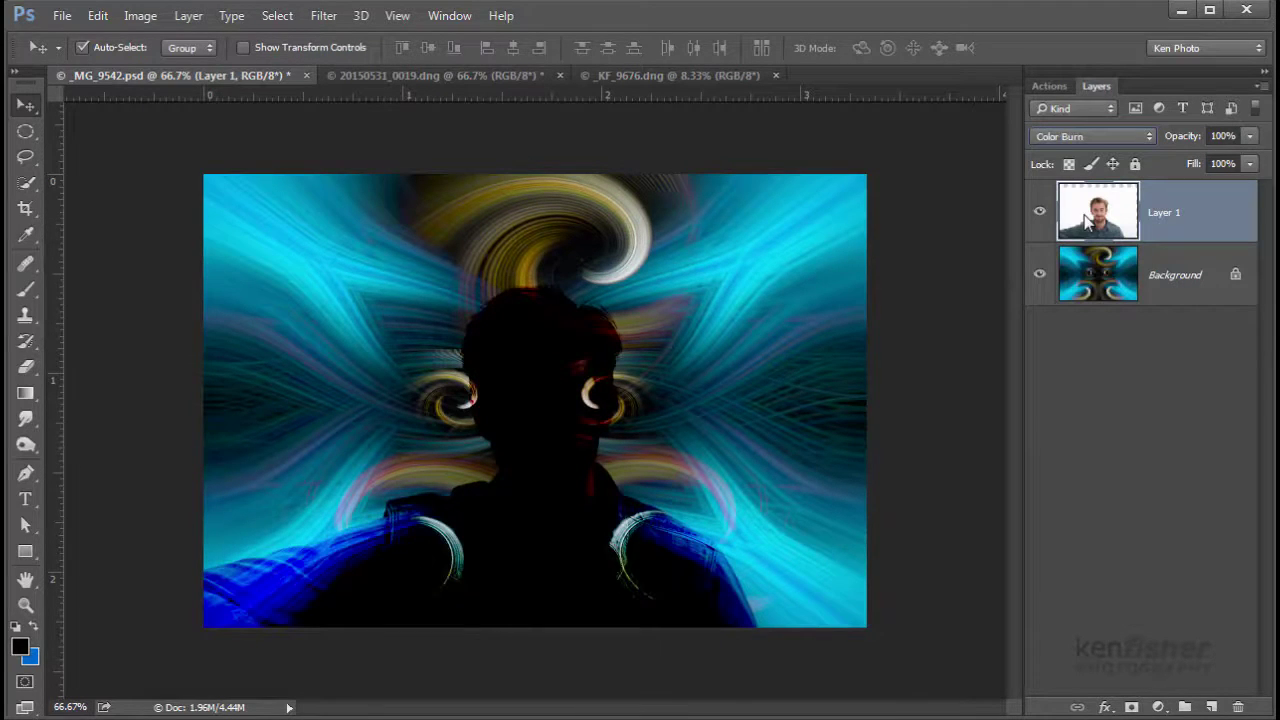
{"action": "left_click", "coordinate": [1149, 136]}
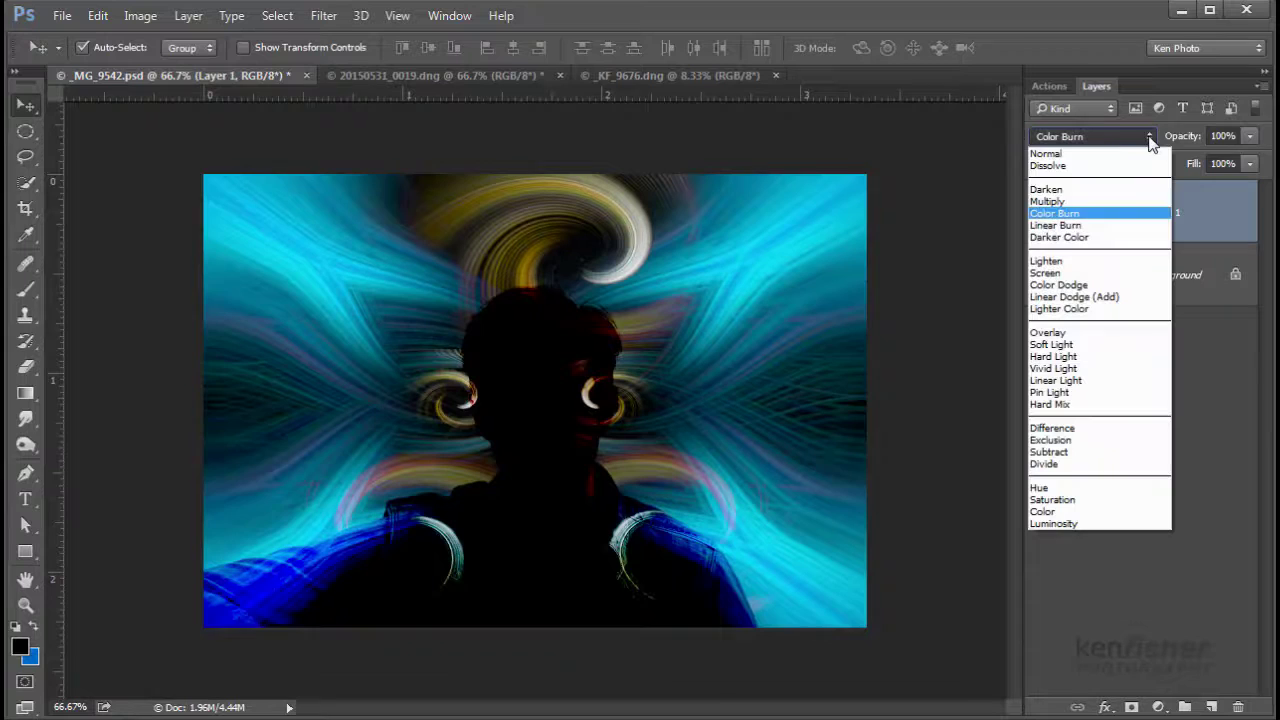
{"action": "left_click", "coordinate": [1047, 261]}
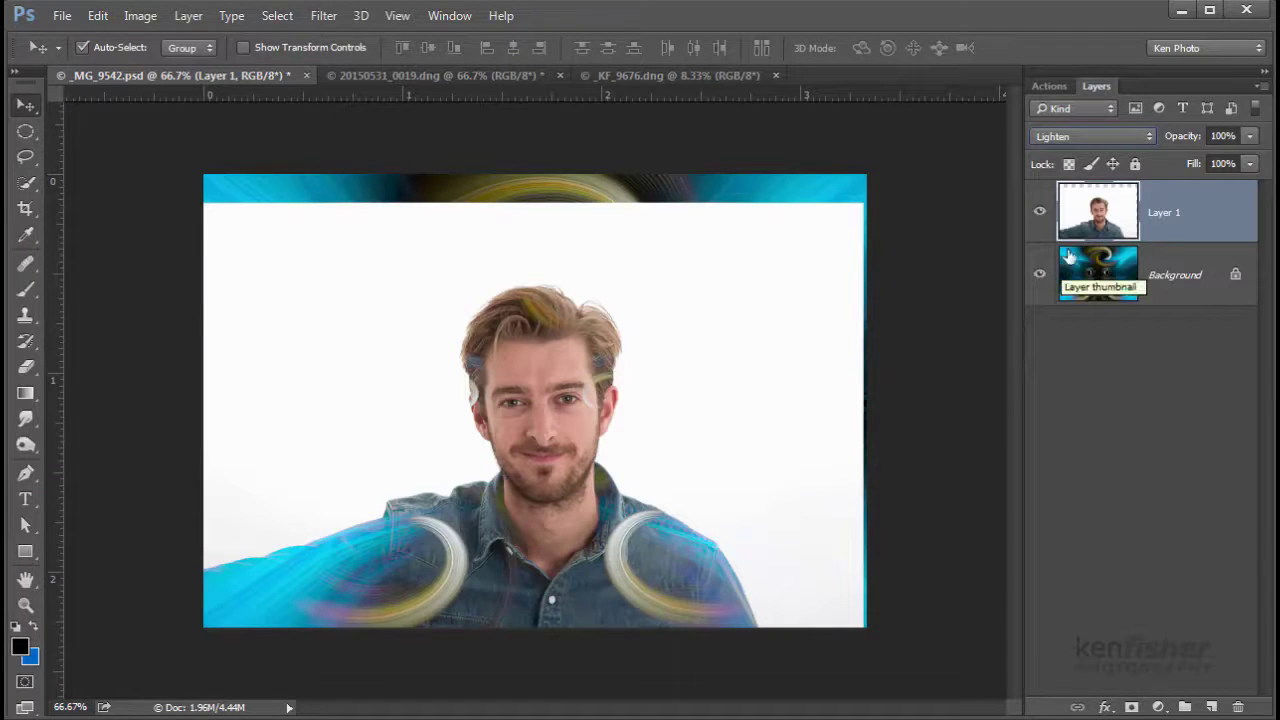
{"action": "left_click", "coordinate": [1148, 135]}
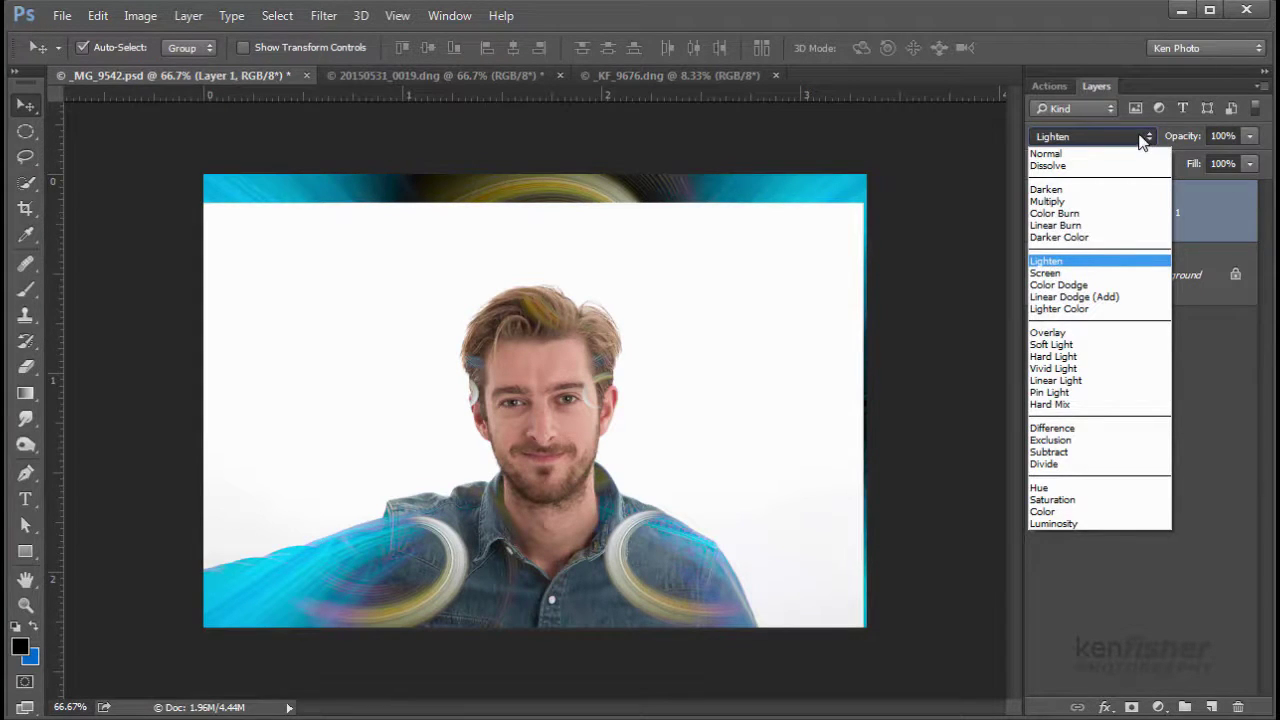
{"action": "left_click", "coordinate": [1117, 160]}
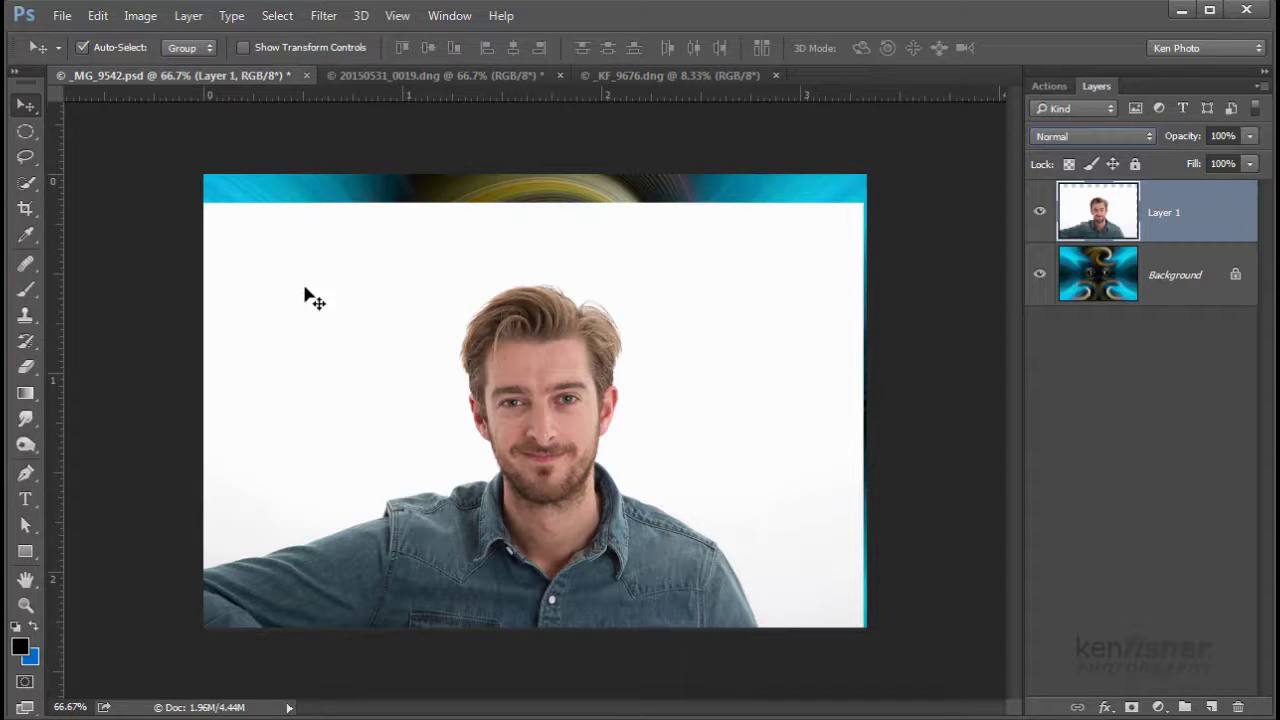
Step: Select the man's hair, face and shirt on Layer 1 with the Quick Selection Tool at brush size 40
{"action": "left_click", "coordinate": [26, 184]}
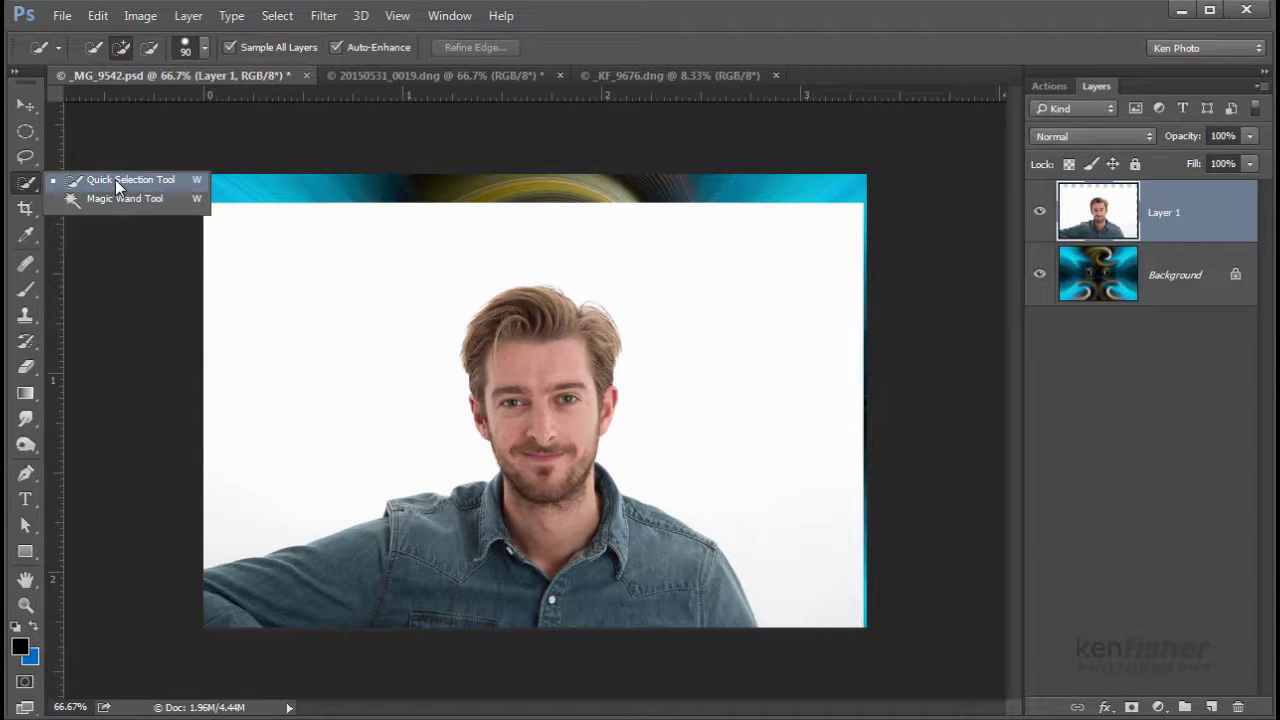
{"action": "left_click", "coordinate": [116, 182]}
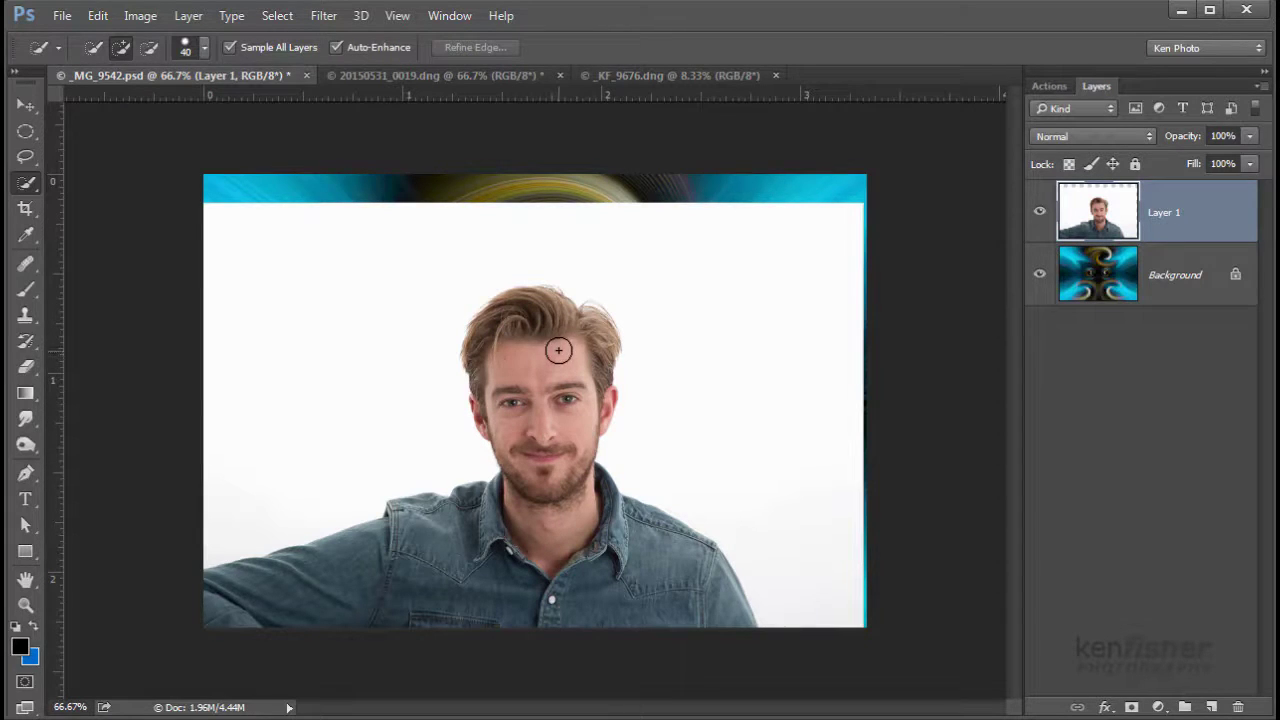
{"action": "mouse_move", "coordinate": [531, 350]}
{"action": "left_mouse_down"}
{"action": "mouse_move", "coordinate": [551, 537]}
{"action": "mouse_move", "coordinate": [622, 578]}
{"action": "mouse_move", "coordinate": [648, 560]}
{"action": "mouse_move", "coordinate": [472, 575]}
{"action": "mouse_move", "coordinate": [443, 595]}
{"action": "left_mouse_up"}
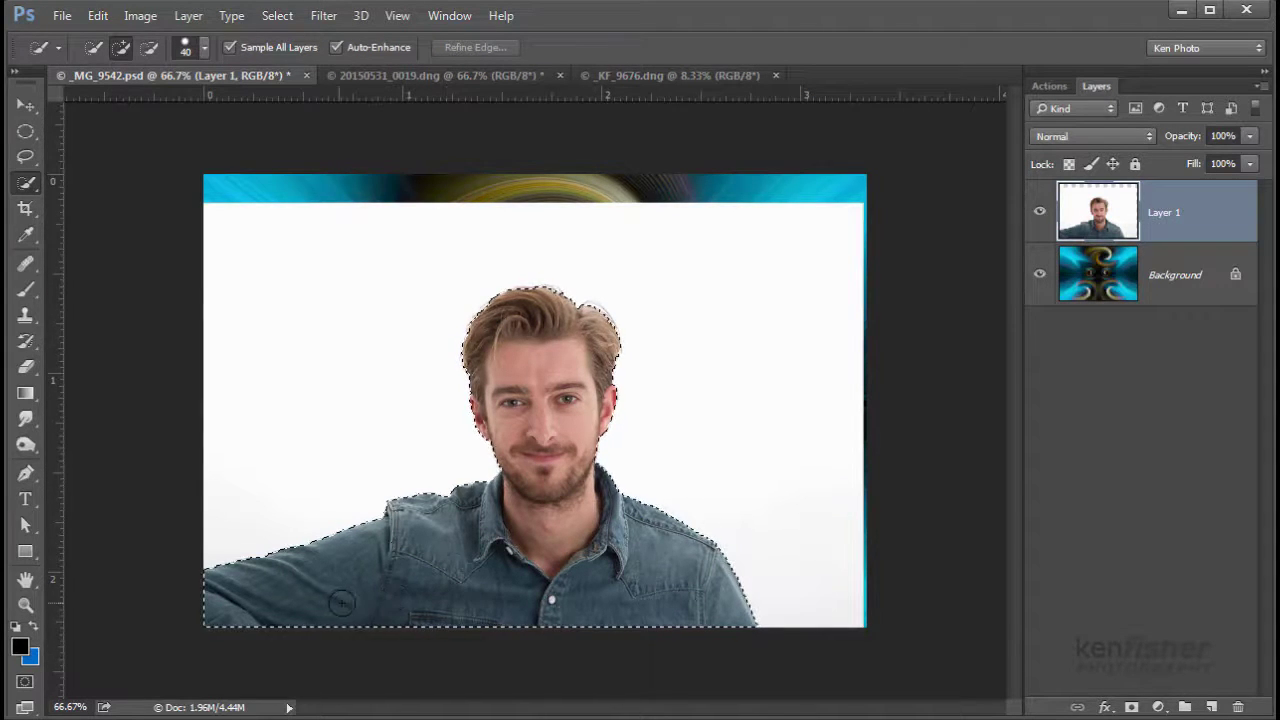
{"action": "left_click_drag", "start_coordinate": [341, 601], "coordinate": [338, 590]}
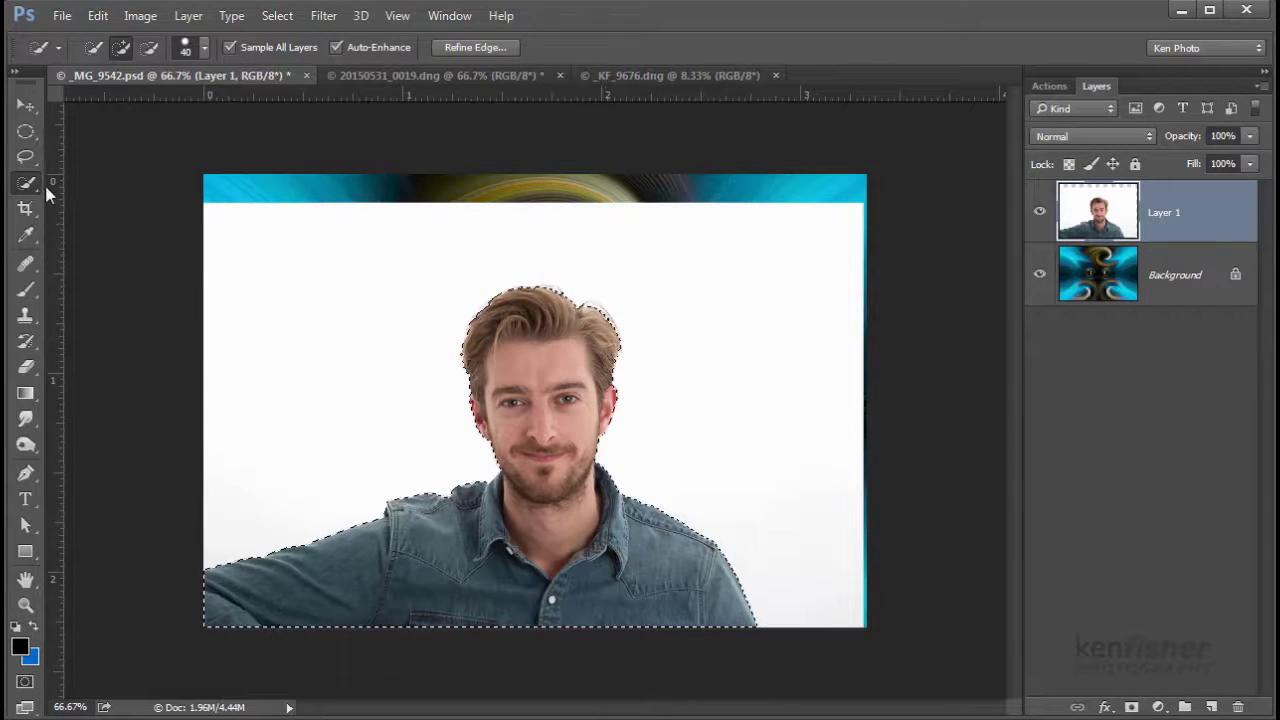
Step: Open Refine Edge for the man's selection, keep the On Layers view, and enable Smart Radius with a radius of 4.4 px
{"action": "left_click", "coordinate": [478, 49]}
{"action": "left_click_drag", "start_coordinate": [442, 4], "coordinate": [868, 121]}
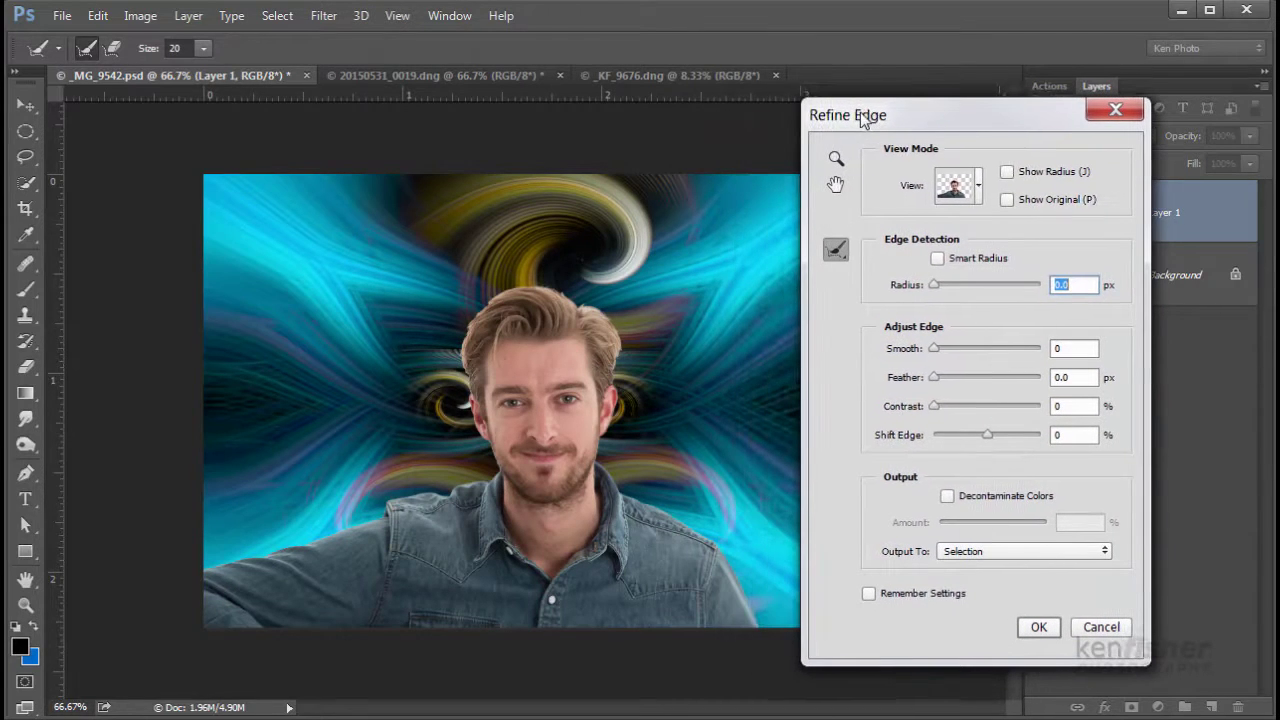
{"action": "left_click", "coordinate": [957, 193]}
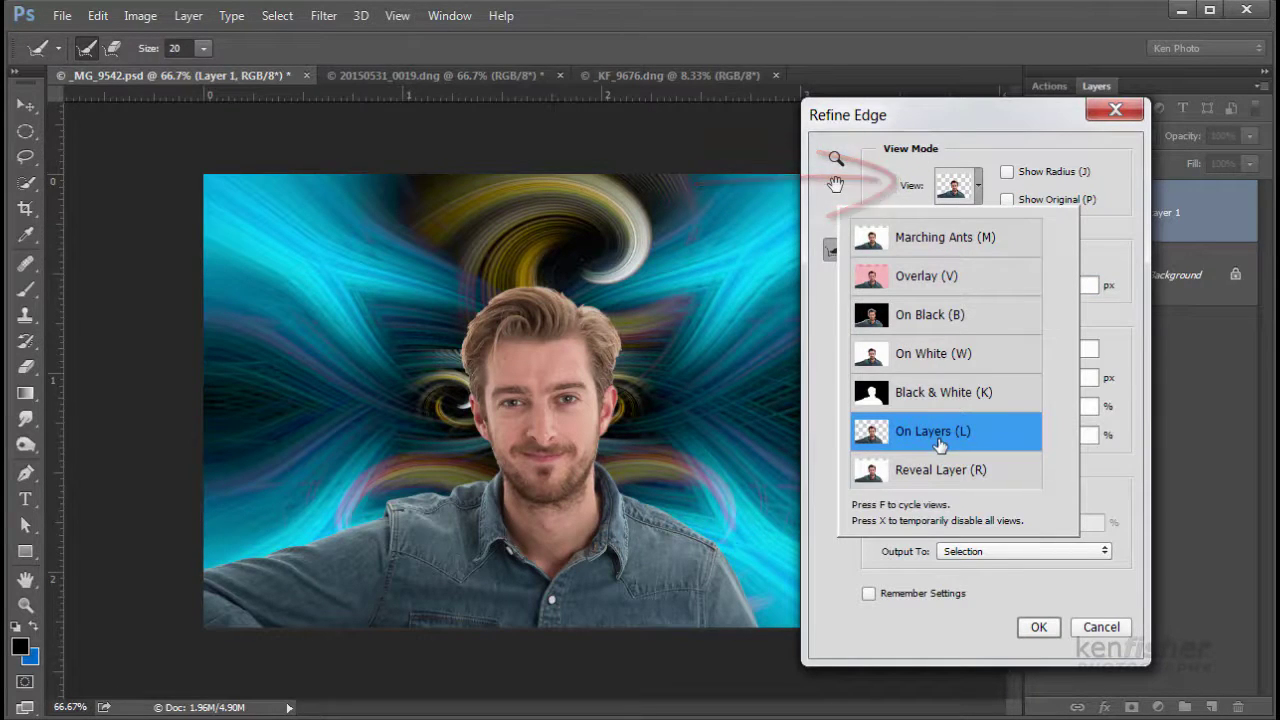
{"action": "left_click", "coordinate": [940, 120]}
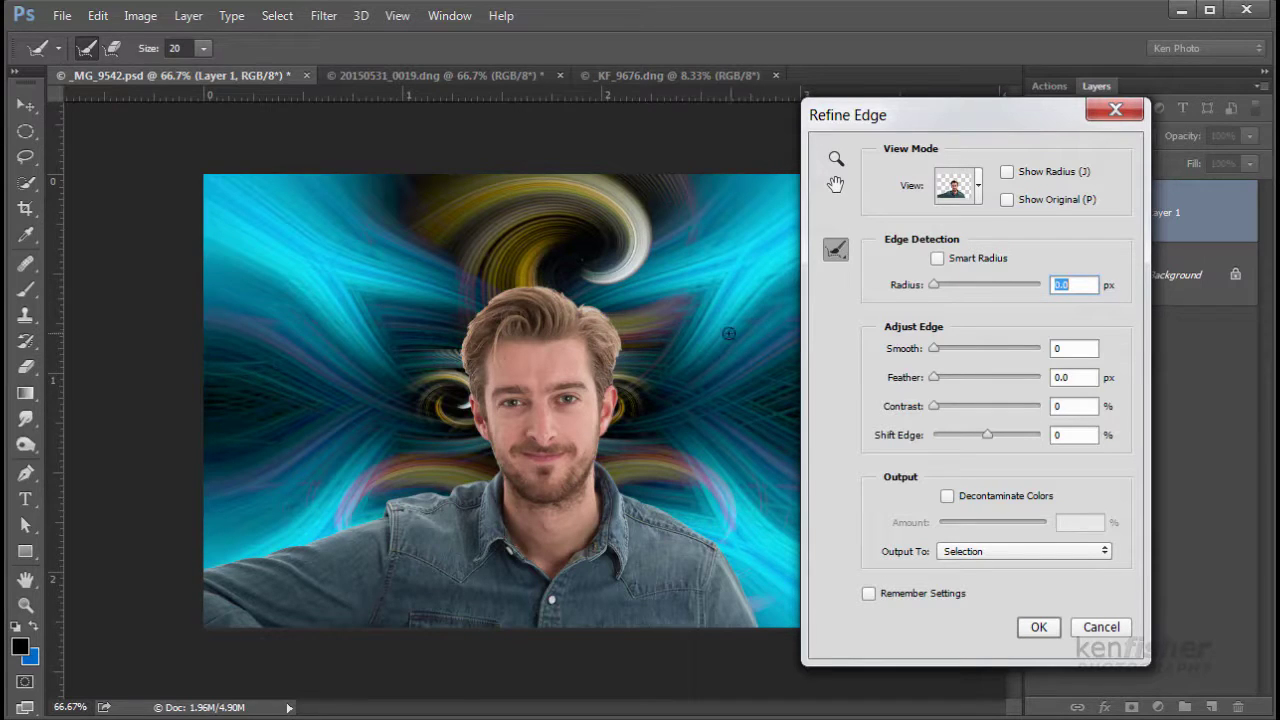
{"action": "left_click", "coordinate": [938, 260]}
{"action": "left_click_drag", "start_coordinate": [933, 289], "coordinate": [957, 289]}
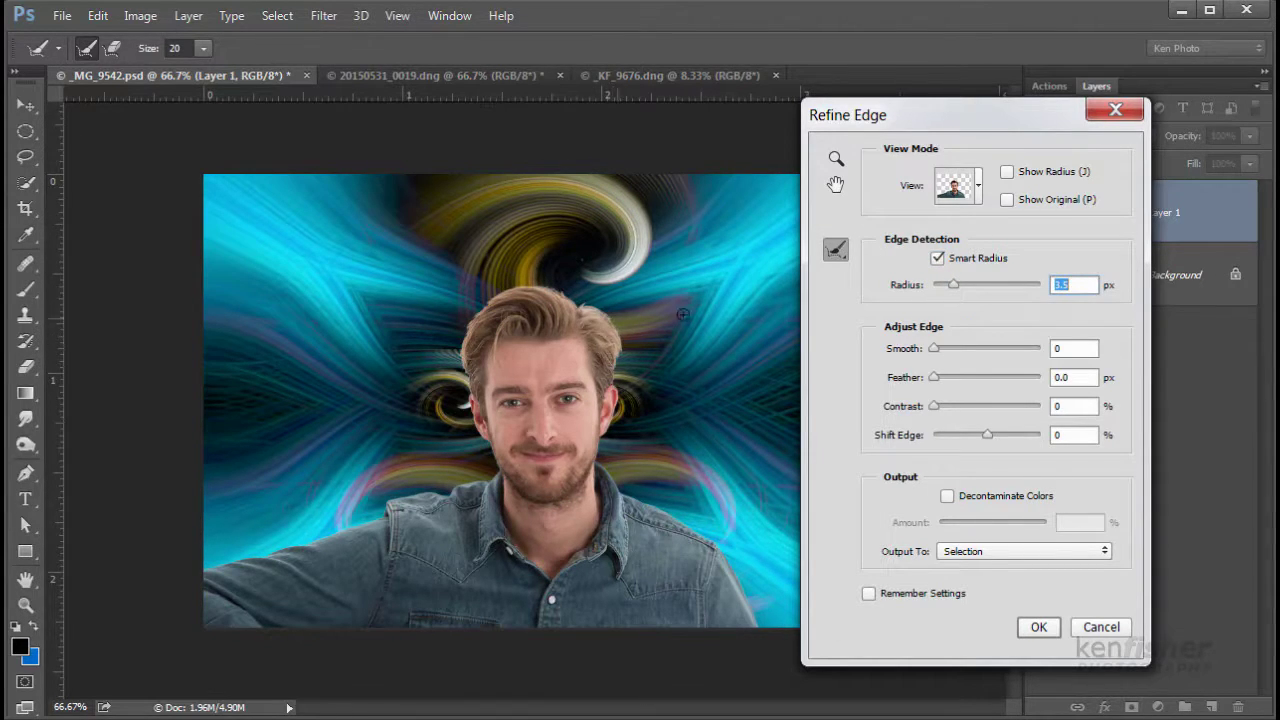
{"action": "left_click_drag", "start_coordinate": [954, 286], "coordinate": [958, 288]}
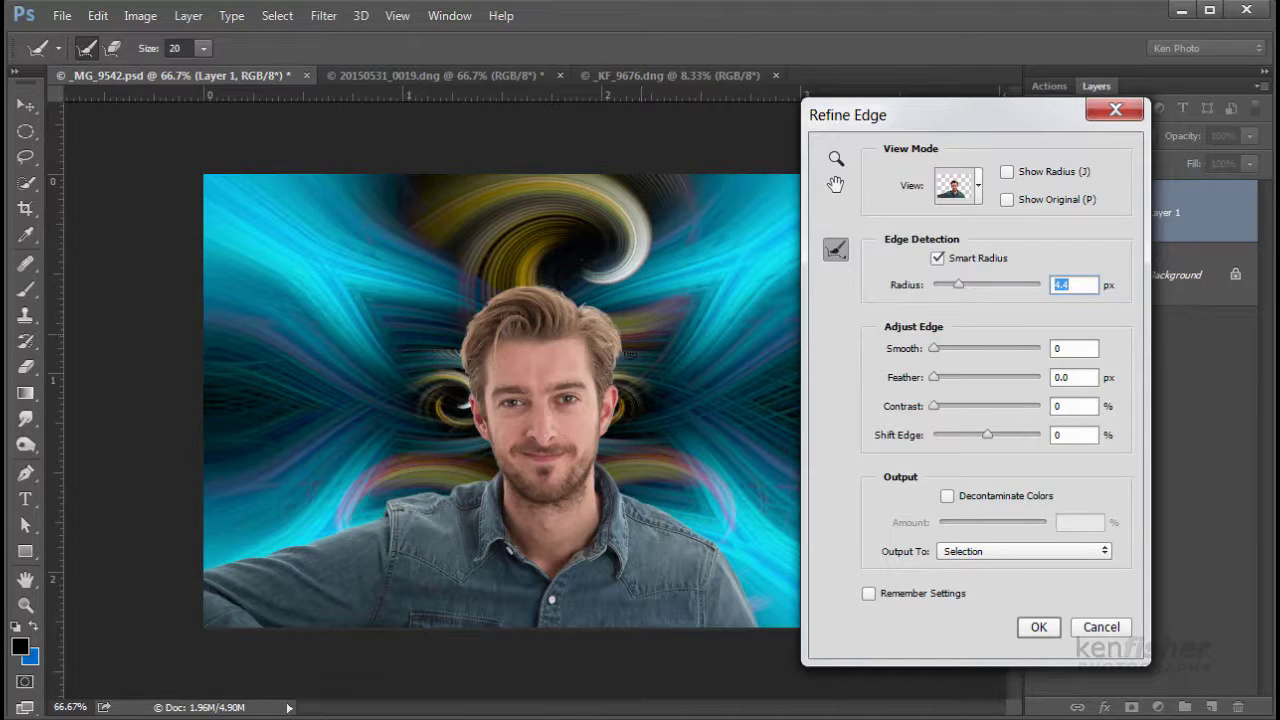
Step: Brush around the outer edges of the man's hair with the Refine Radius tool at size 20
{"action": "mouse_move", "coordinate": [612, 372]}
{"action": "left_mouse_down"}
{"action": "mouse_move", "coordinate": [600, 307]}
{"action": "mouse_move", "coordinate": [507, 282]}
{"action": "mouse_move", "coordinate": [478, 304]}
{"action": "mouse_move", "coordinate": [509, 286]}
{"action": "mouse_move", "coordinate": [468, 325]}
{"action": "mouse_move", "coordinate": [471, 391]}
{"action": "left_mouse_up"}
{"action": "mouse_move", "coordinate": [490, 298]}
{"action": "left_mouse_down"}
{"action": "mouse_move", "coordinate": [467, 321]}
{"action": "mouse_move", "coordinate": [466, 391]}
{"action": "left_mouse_up"}
{"action": "mouse_move", "coordinate": [622, 347]}
{"action": "left_mouse_down"}
{"action": "mouse_move", "coordinate": [600, 300]}
{"action": "mouse_move", "coordinate": [553, 290]}
{"action": "mouse_move", "coordinate": [595, 310]}
{"action": "mouse_move", "coordinate": [601, 300]}
{"action": "mouse_move", "coordinate": [556, 292]}
{"action": "left_mouse_up"}
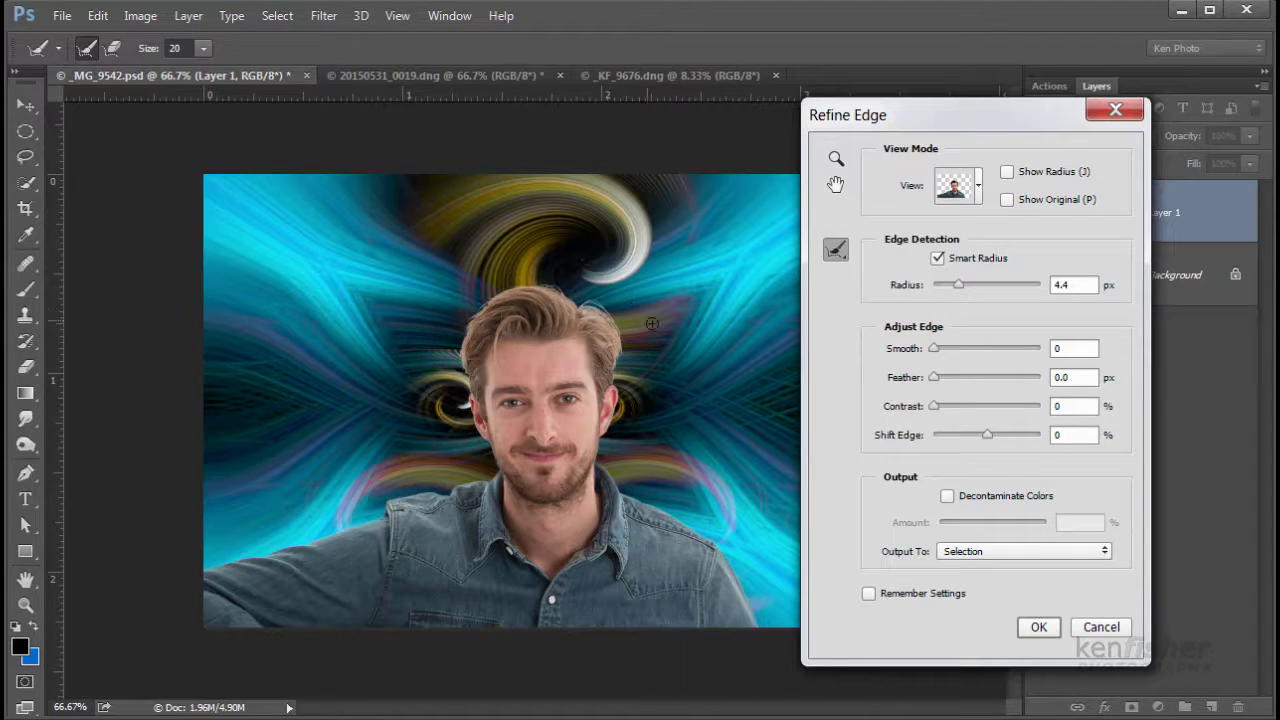
Step: Enable Decontaminate Colors at 100% and output the refined selection to a New Layer with Layer Mask
{"action": "left_click", "coordinate": [947, 496]}
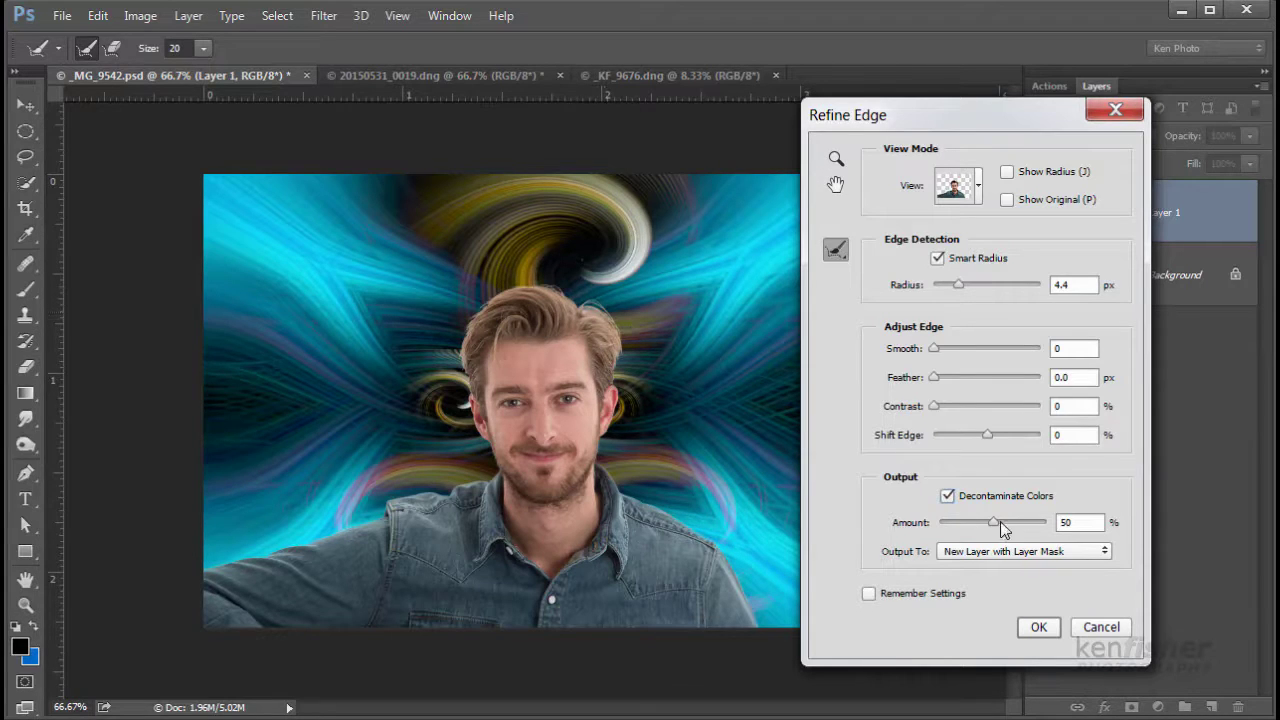
{"action": "left_click_drag", "start_coordinate": [994, 524], "coordinate": [1068, 523]}
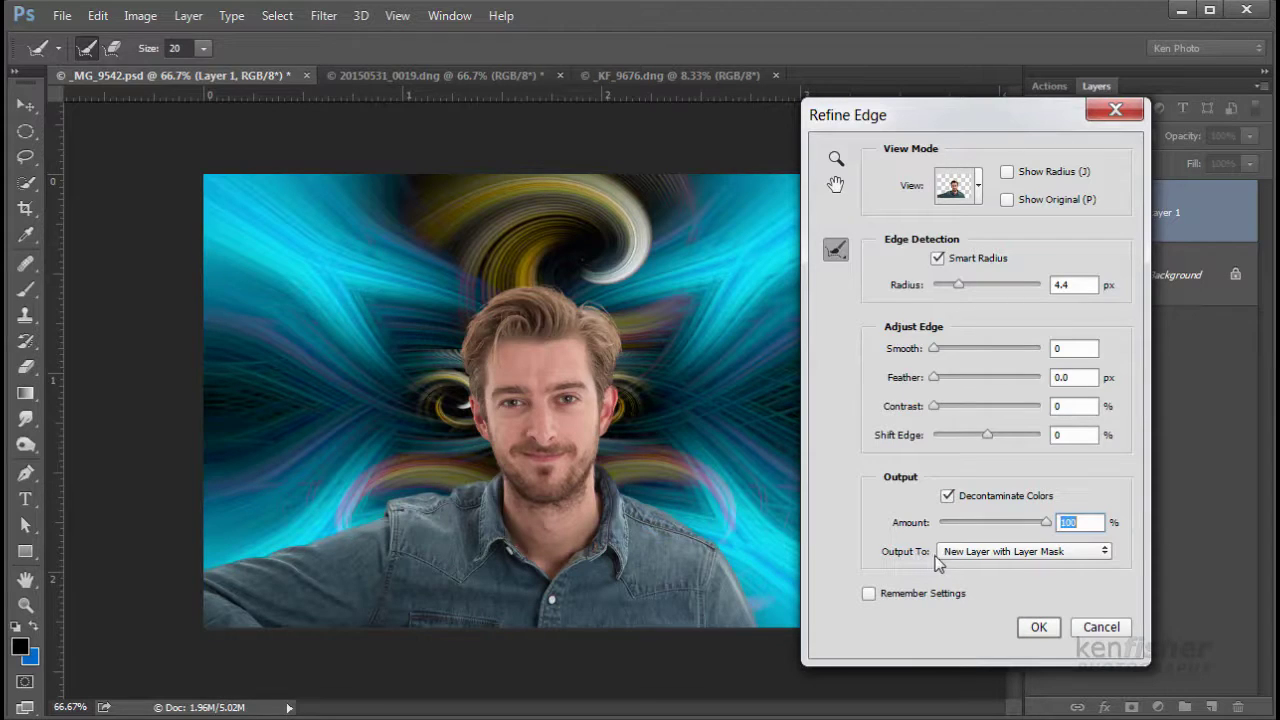
{"action": "left_click", "coordinate": [1039, 628]}
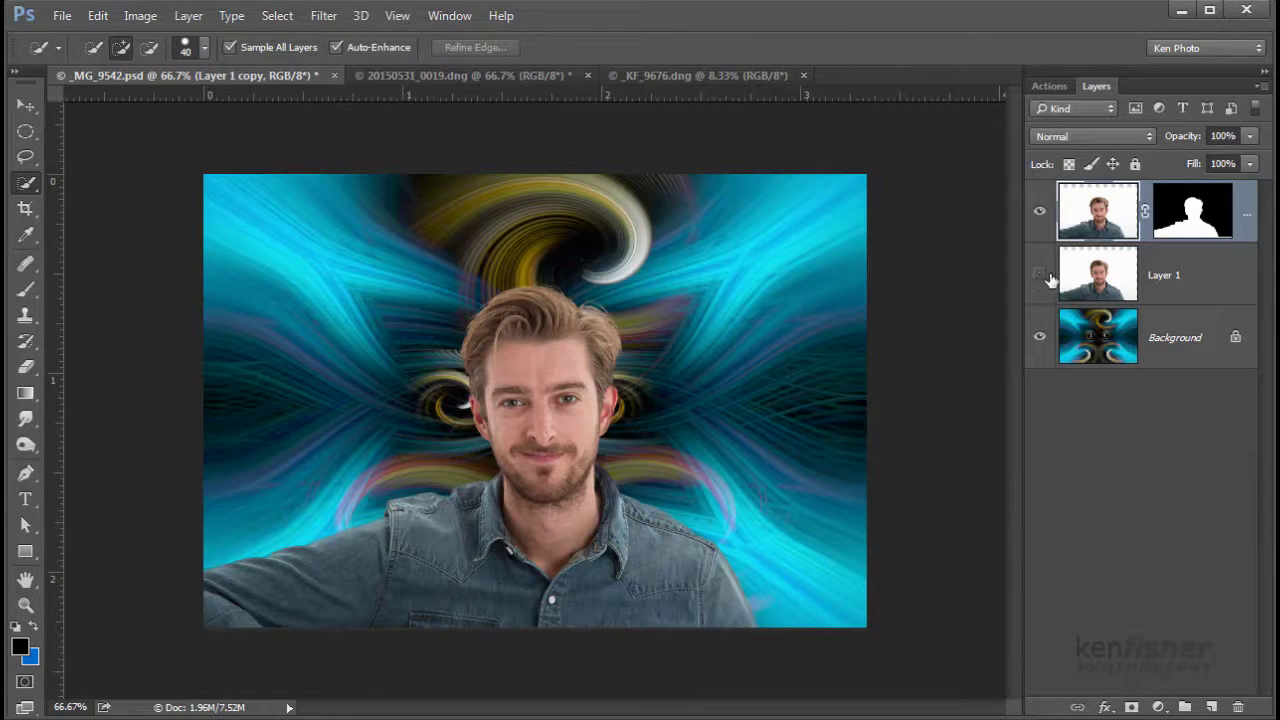
Step: Delete the hidden unmasked Layer 1 and set the masked portrait layer's blend mode to Multiply
{"action": "left_click", "coordinate": [1201, 279]}
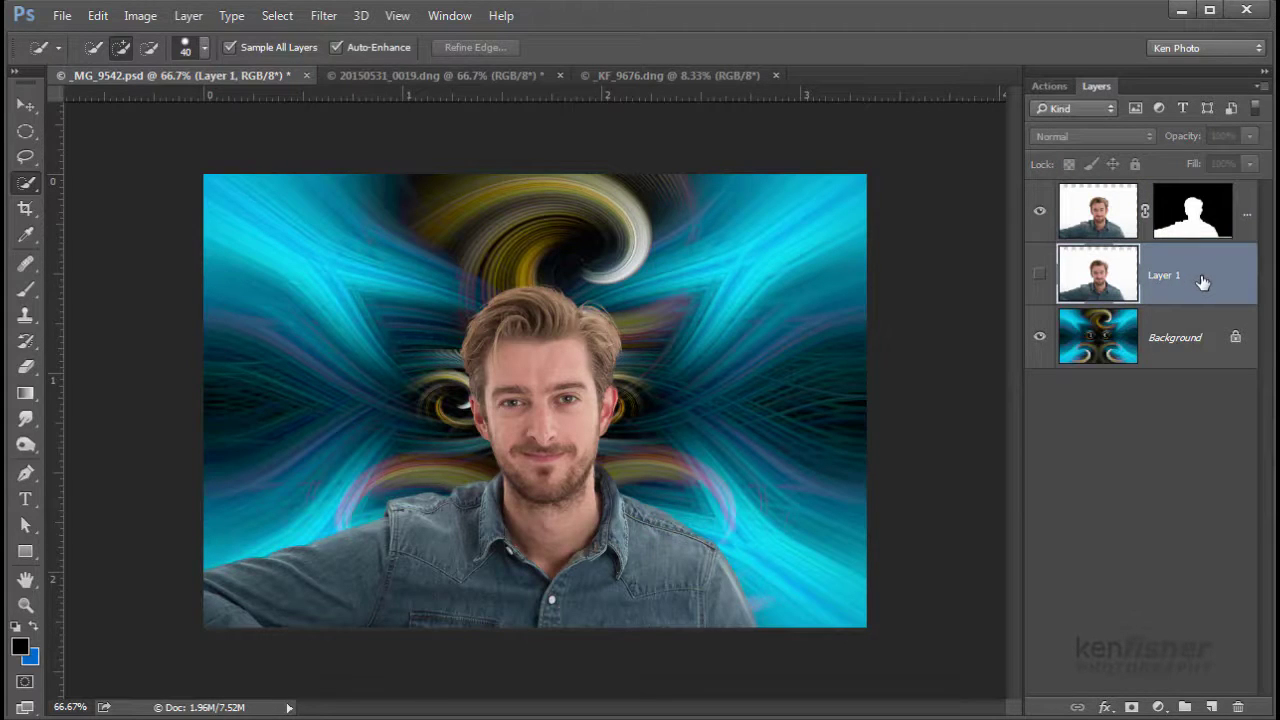
{"action": "left_click_drag", "start_coordinate": [1197, 281], "coordinate": [1237, 707]}
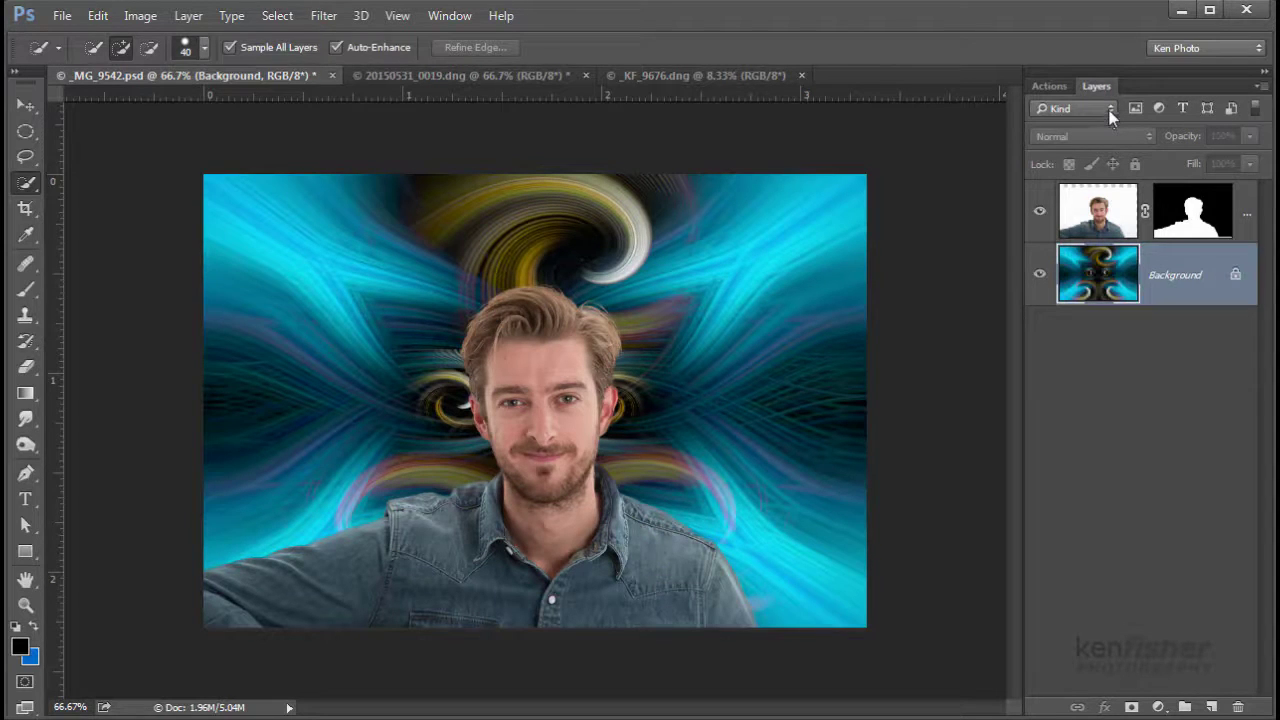
{"action": "left_click", "coordinate": [1099, 210]}
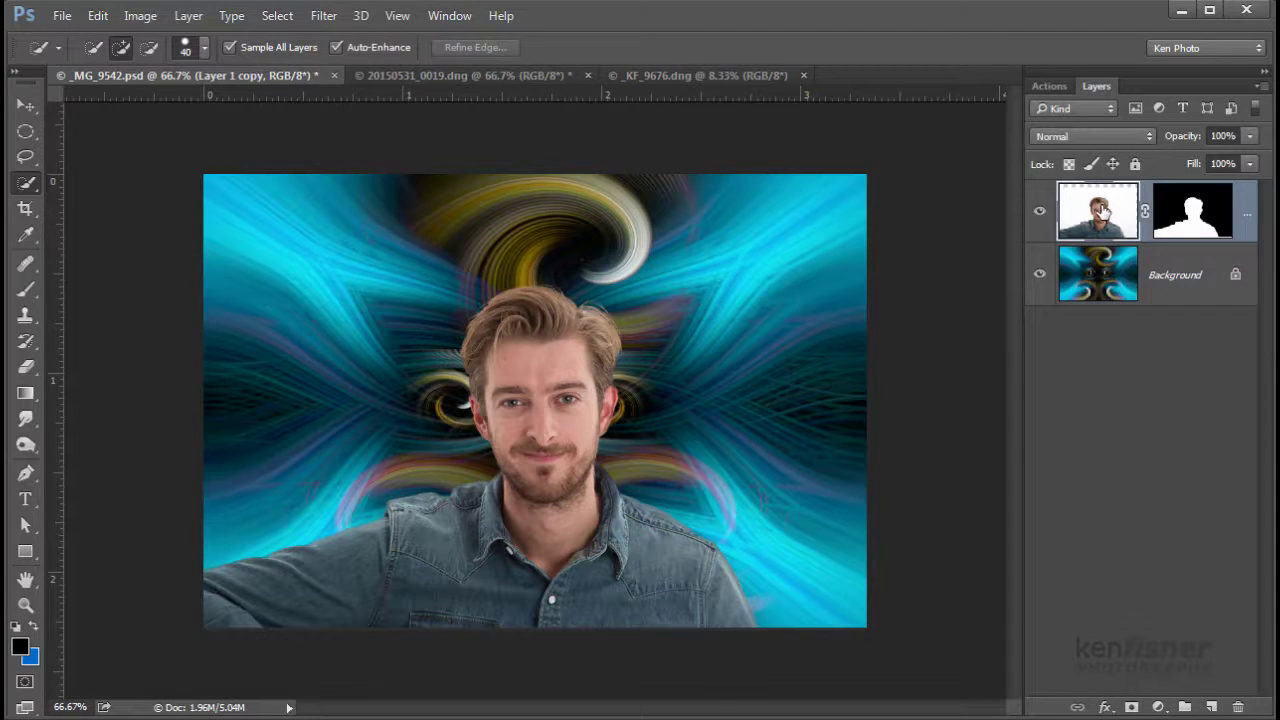
{"action": "left_click", "coordinate": [1149, 139]}
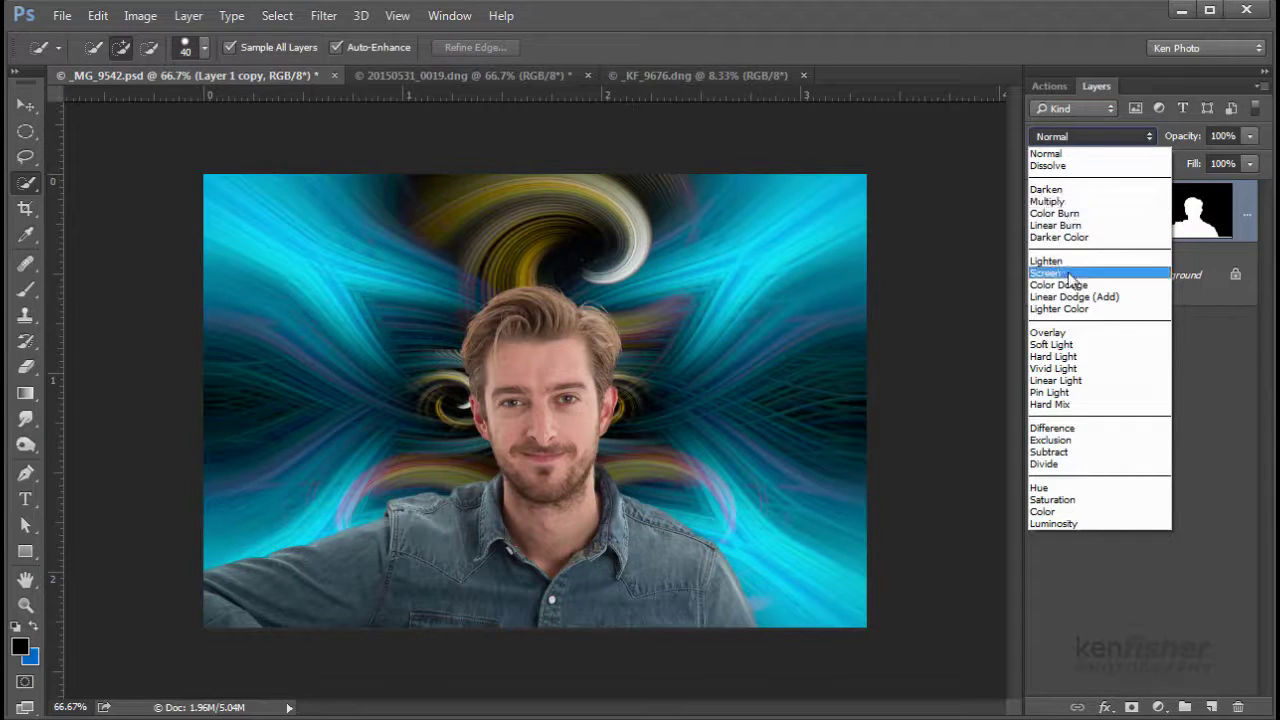
{"action": "left_click", "coordinate": [1070, 201]}
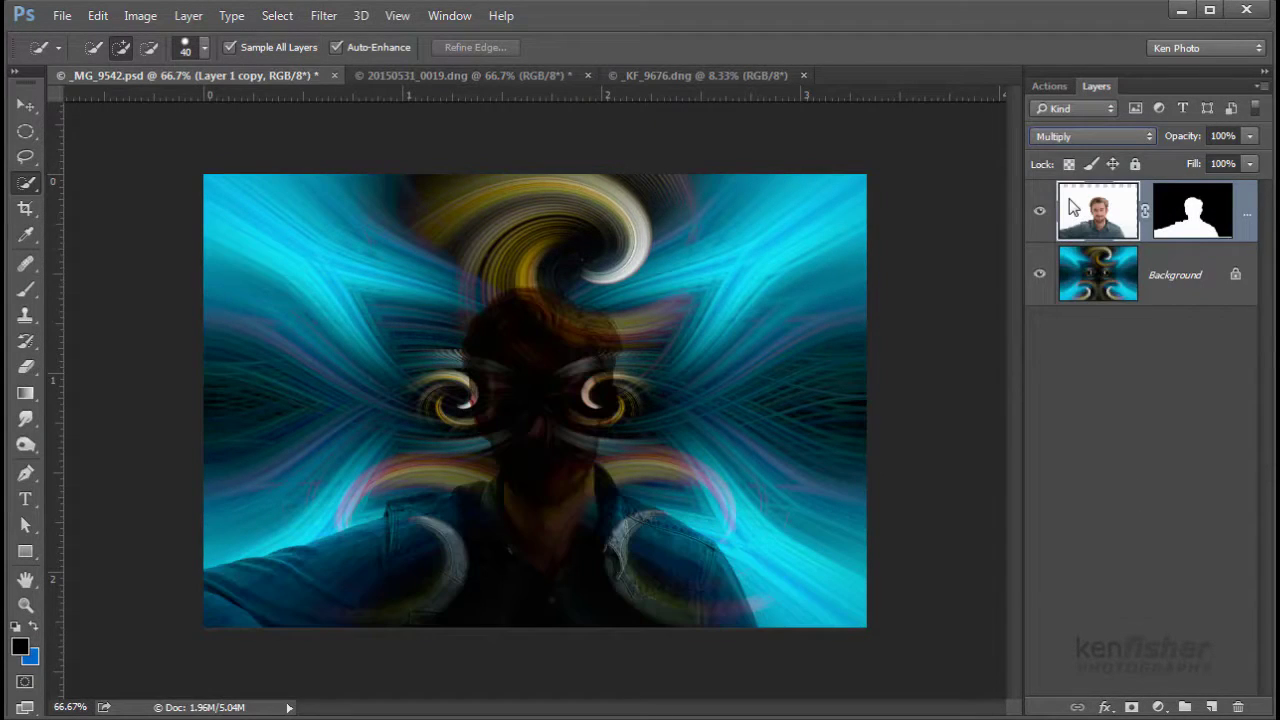
Step: Set the masked portrait layer's blend mode to Screen, try a reduced opacity, and restore the opacity to 100%
{"action": "left_click", "coordinate": [1150, 134]}
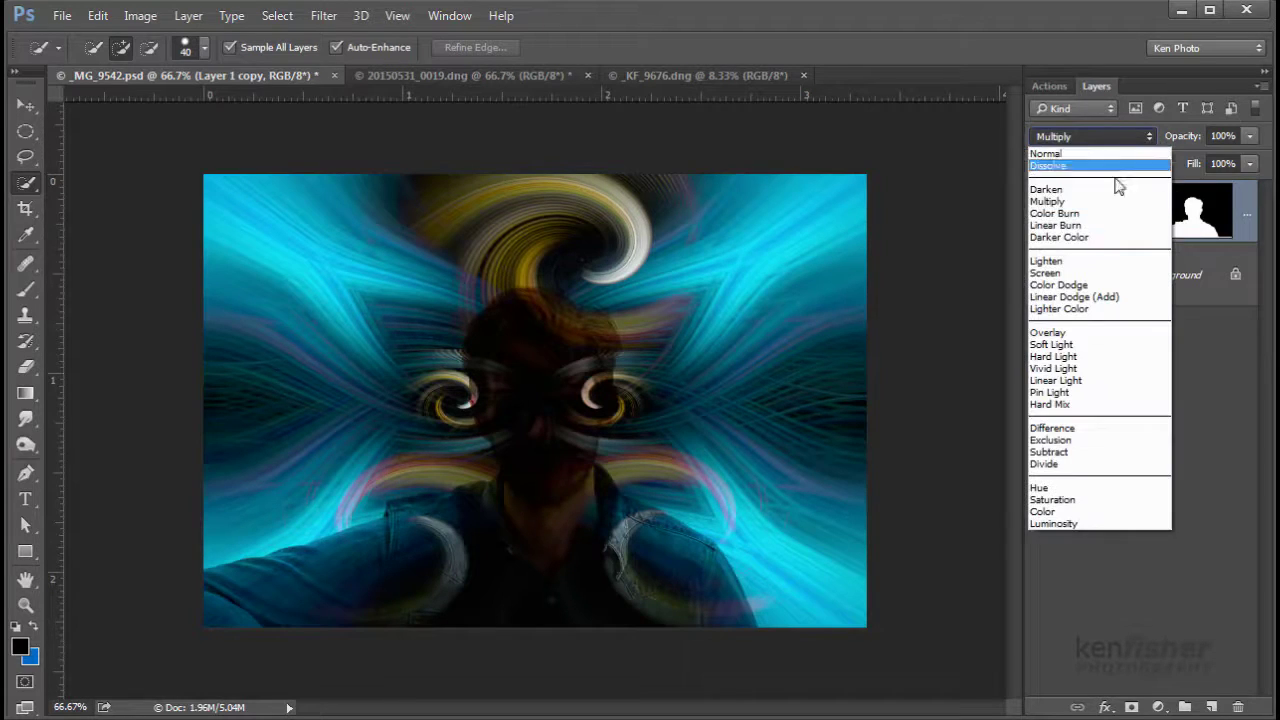
{"action": "left_click", "coordinate": [1073, 273]}
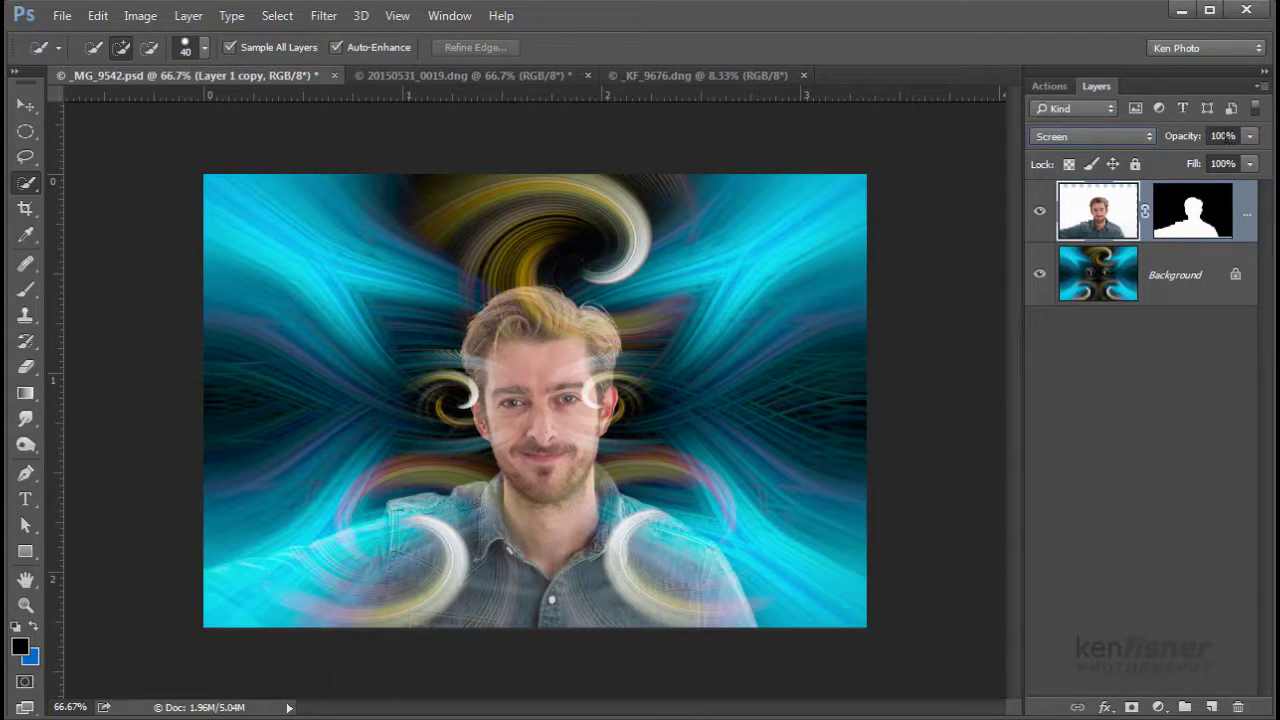
{"action": "left_click", "coordinate": [1251, 137]}
{"action": "key", "text": "alt"}
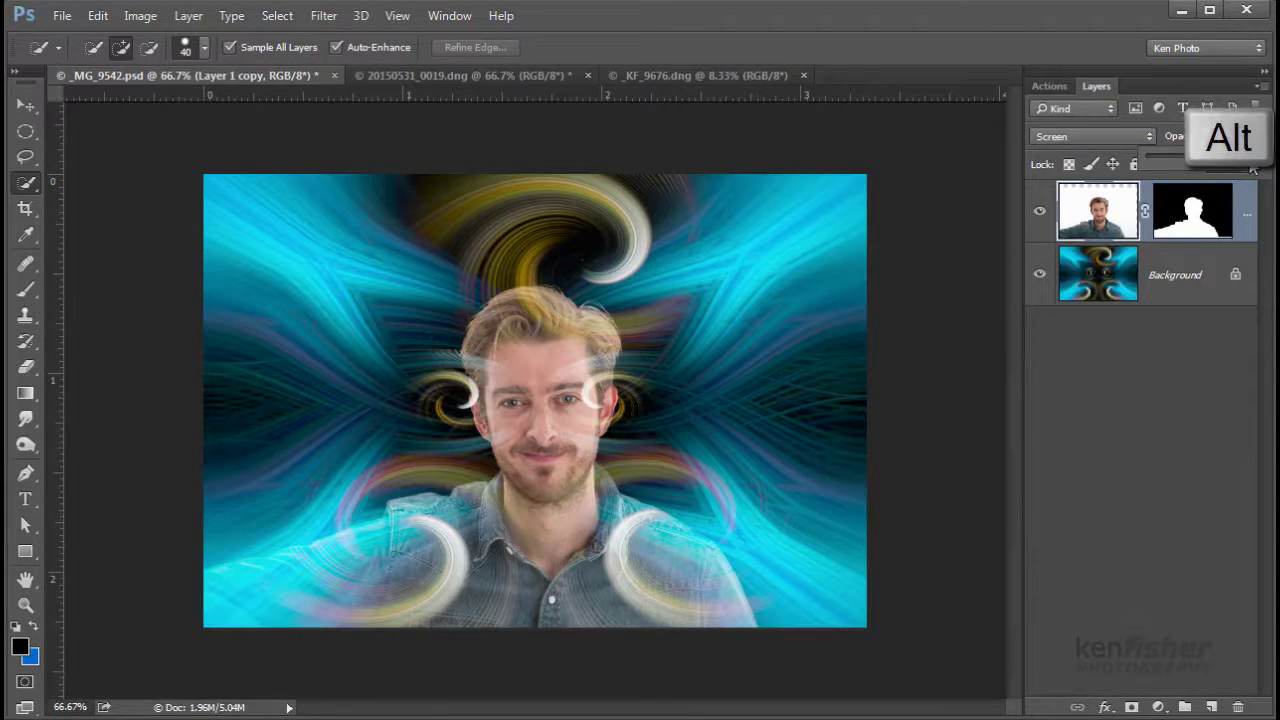
{"action": "left_click_drag", "start_coordinate": [1237, 172], "coordinate": [1208, 172]}
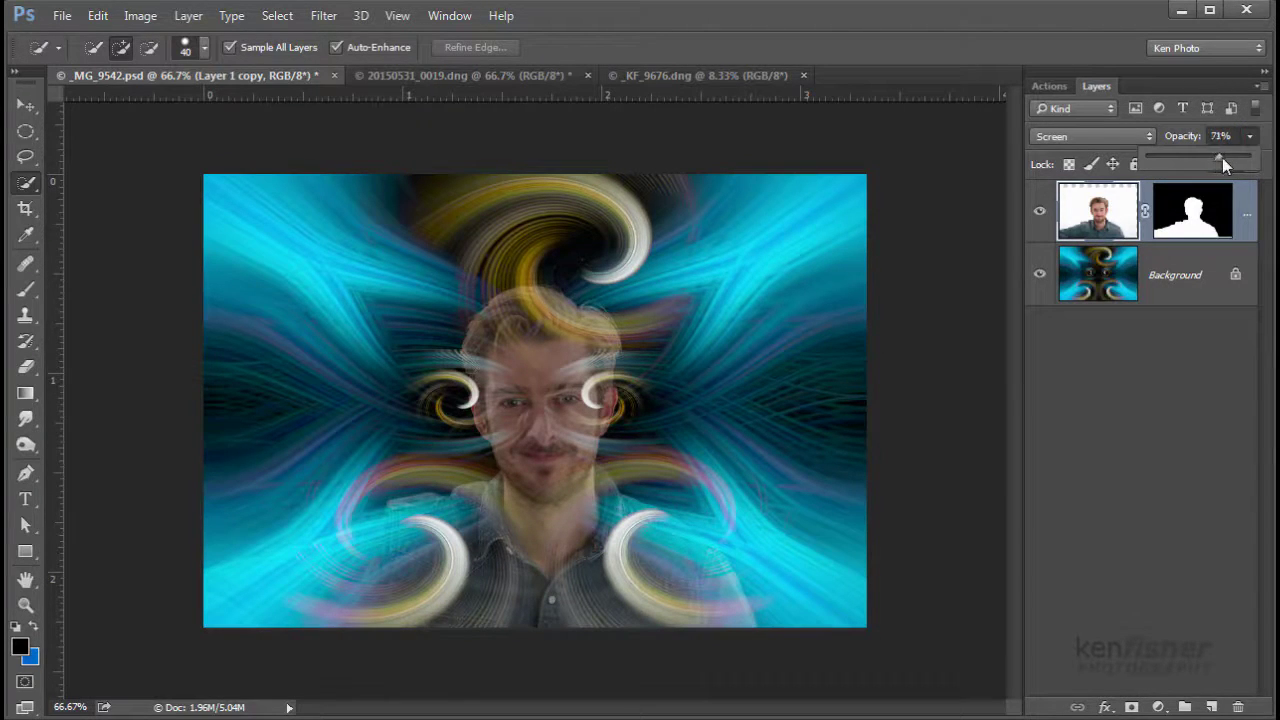
{"action": "left_click_drag", "start_coordinate": [1222, 158], "coordinate": [1262, 160]}
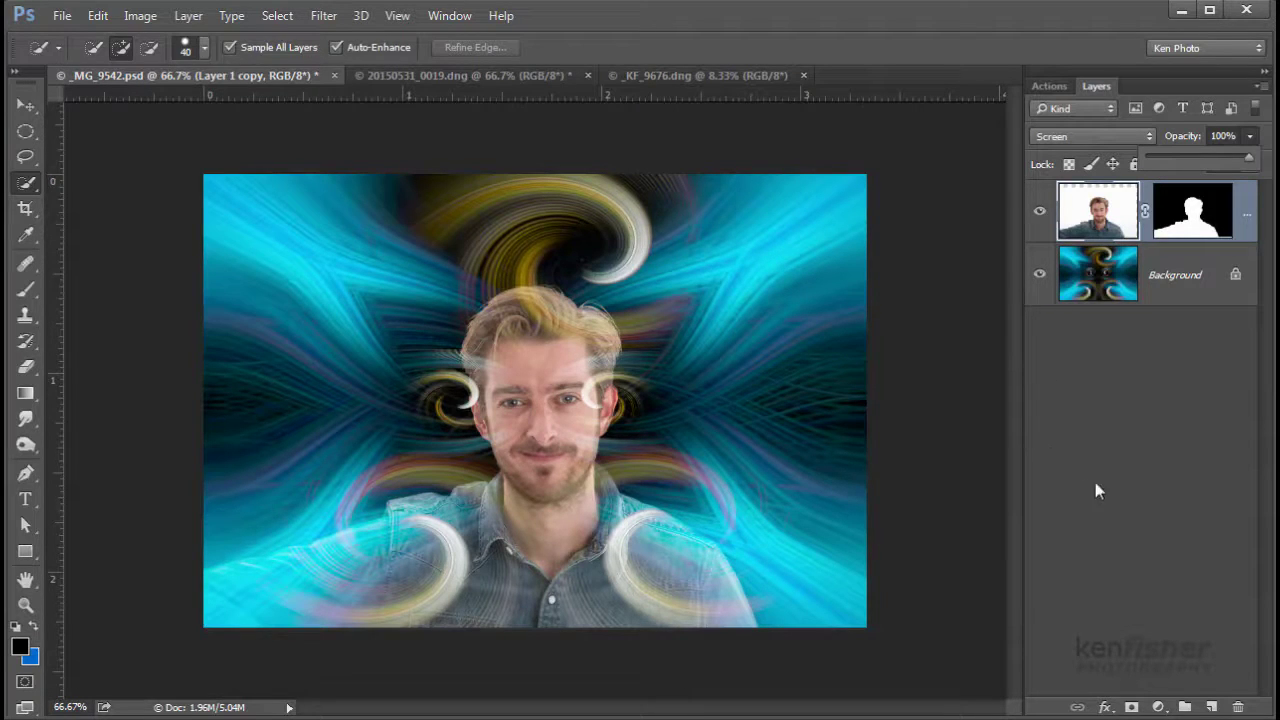
Step: Add a Hue/Saturation adjustment layer above the masked portrait and clip it to the portrait layer
{"action": "left_click", "coordinate": [1157, 707]}
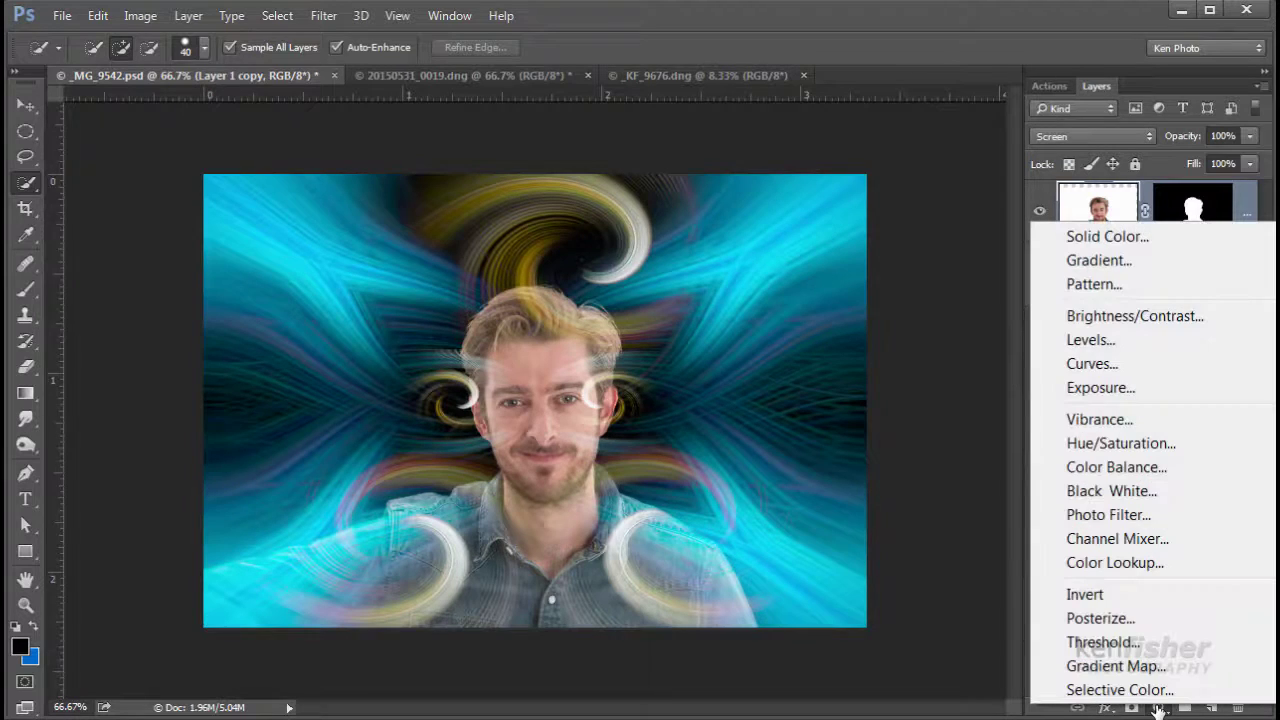
{"action": "left_click", "coordinate": [1141, 446]}
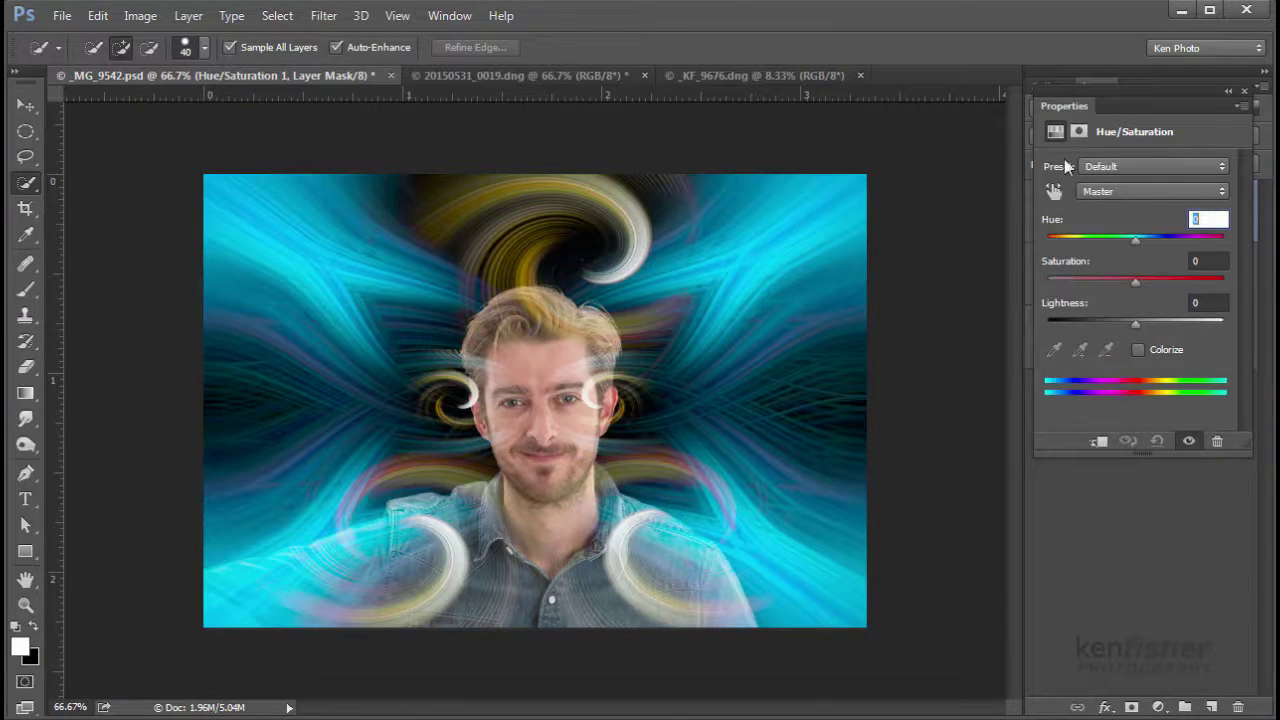
{"action": "left_click_drag", "start_coordinate": [1058, 102], "coordinate": [816, 144]}
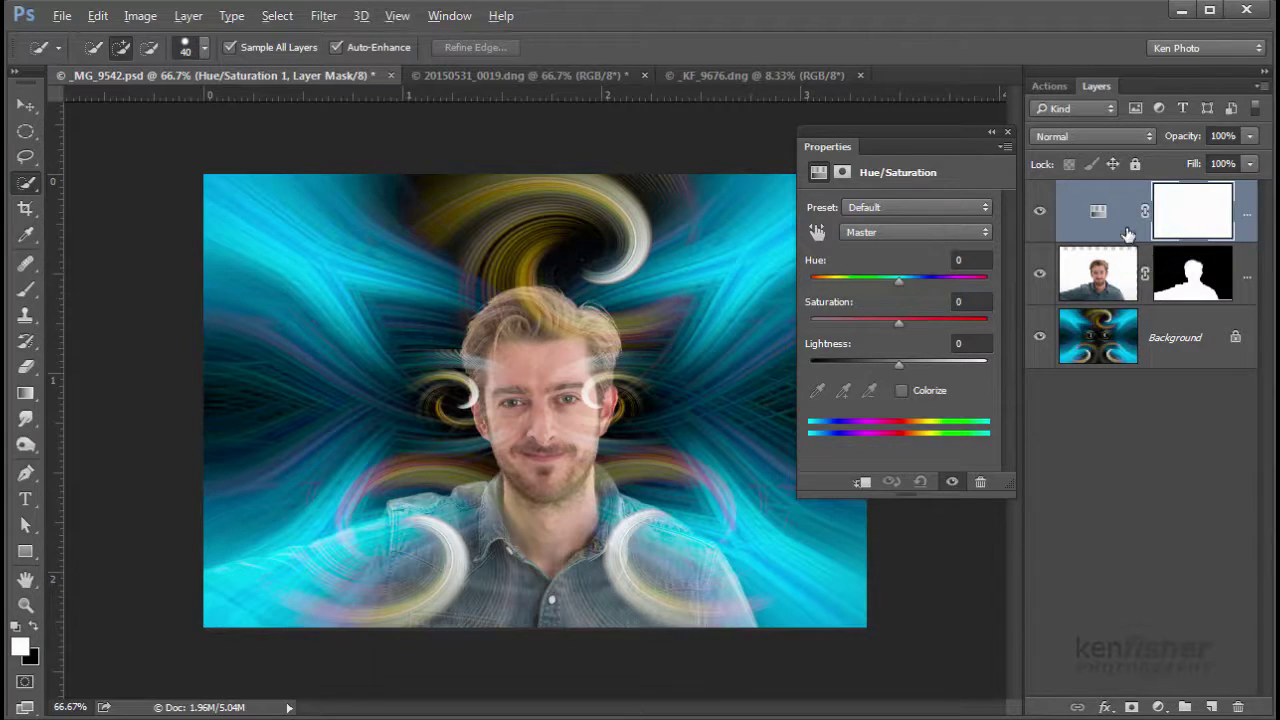
{"action": "key", "text": "alt"}
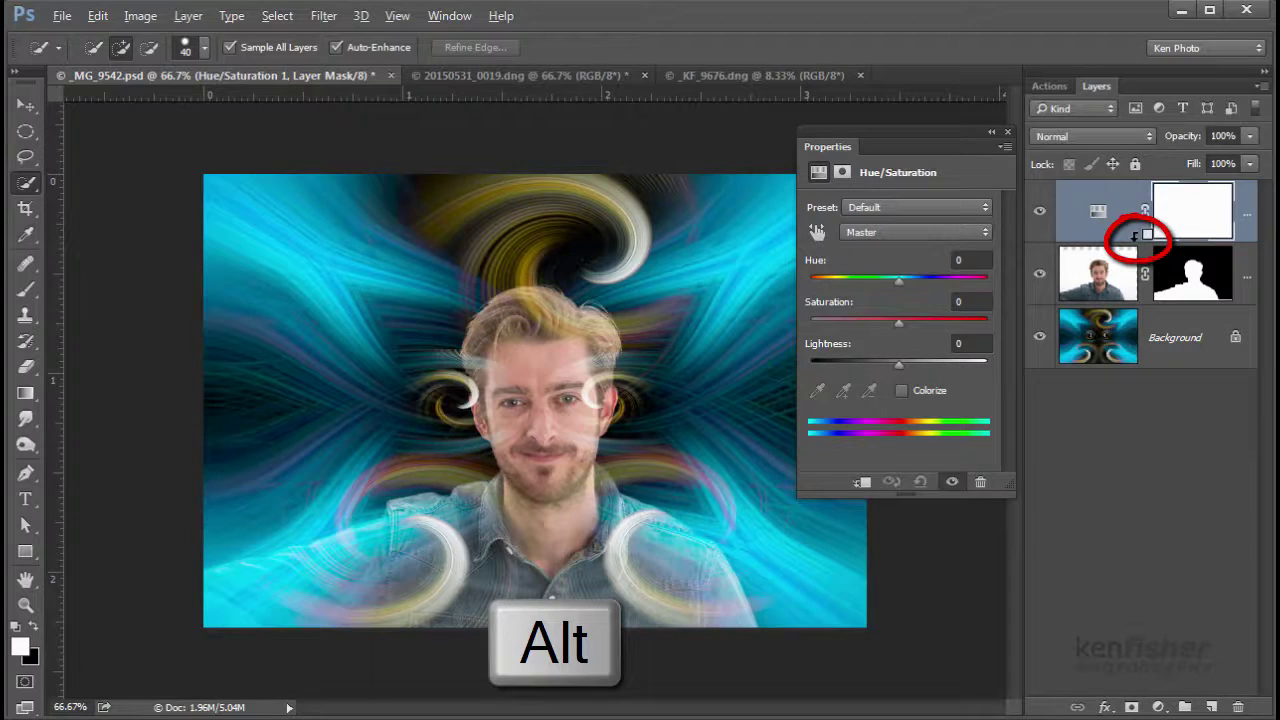
{"action": "left_click", "coordinate": [1135, 234], "text": "alt"}
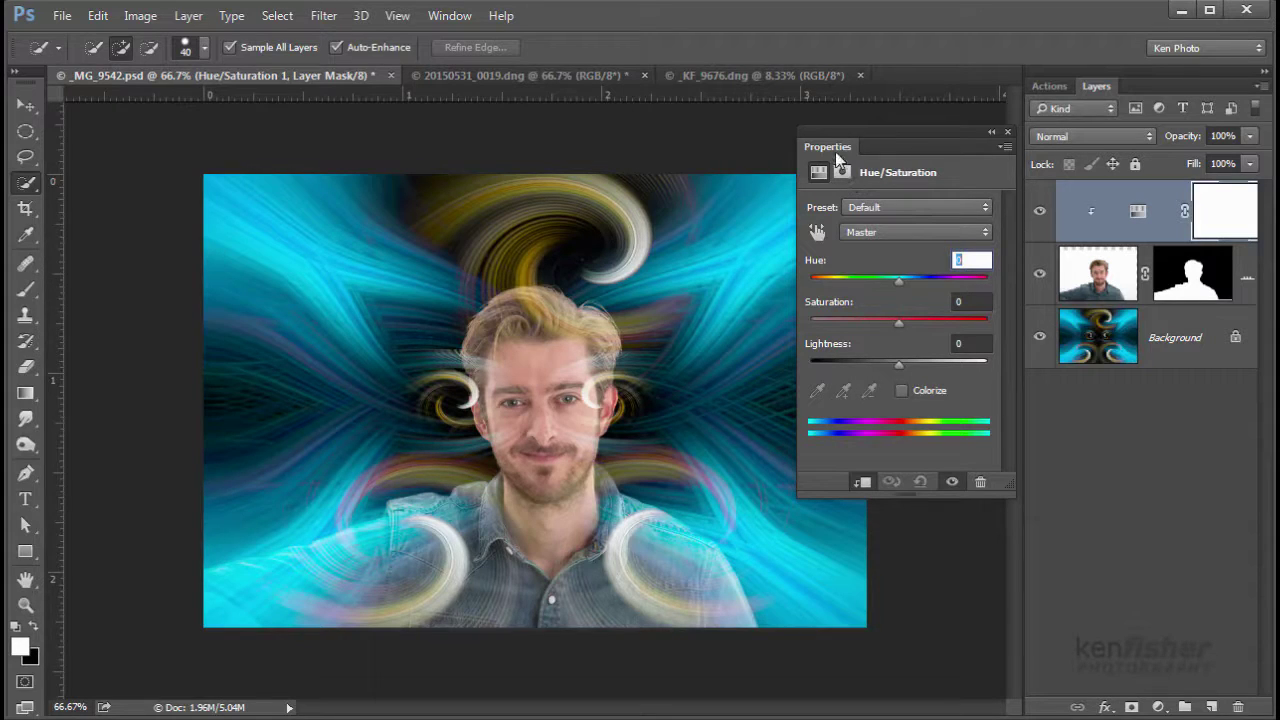
Step: Colorize the portrait blue with the clipped Hue/Saturation adjustment, using Hue 214 and Saturation 38
{"action": "left_click_drag", "start_coordinate": [827, 148], "coordinate": [826, 145]}
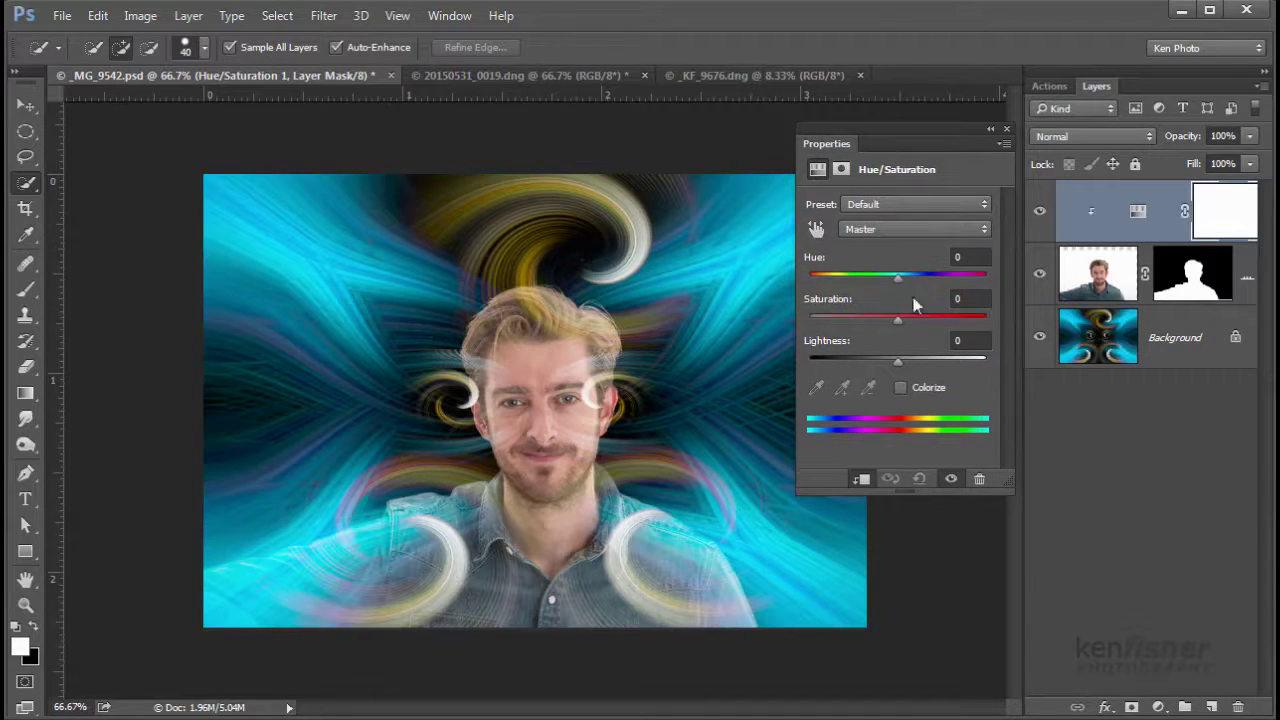
{"action": "left_click", "coordinate": [901, 388]}
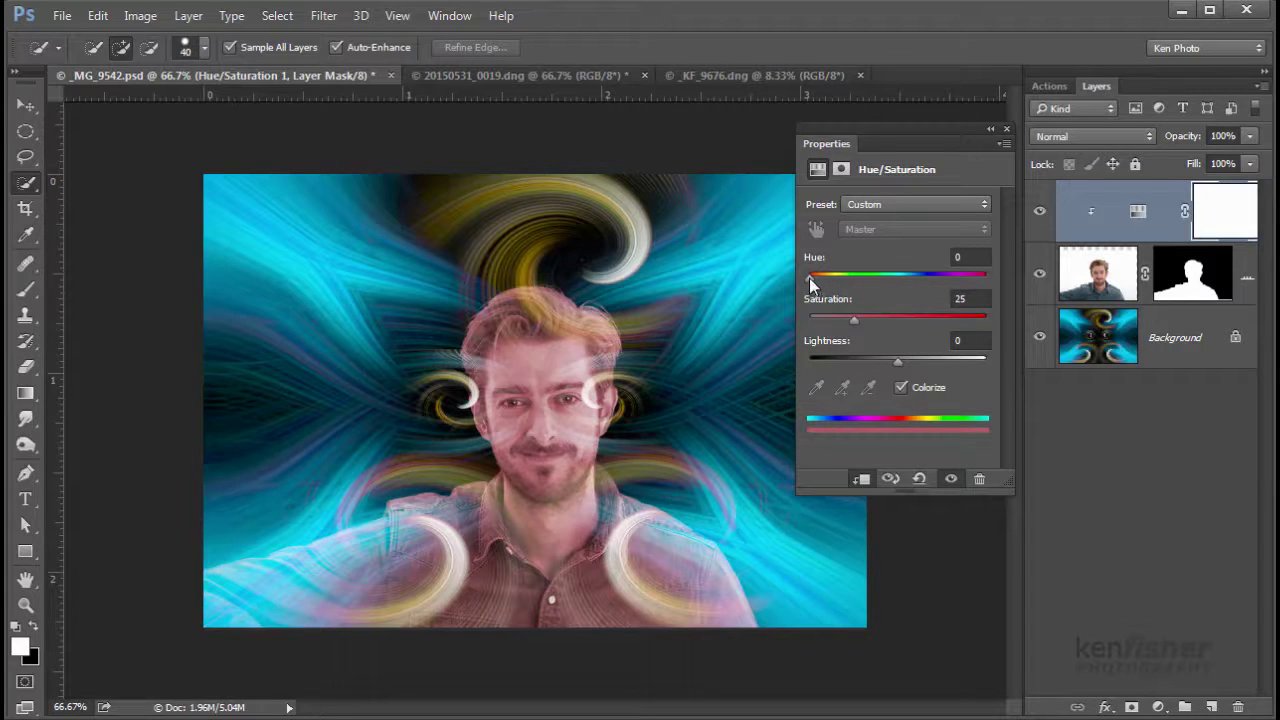
{"action": "left_click_drag", "start_coordinate": [809, 278], "coordinate": [913, 298]}
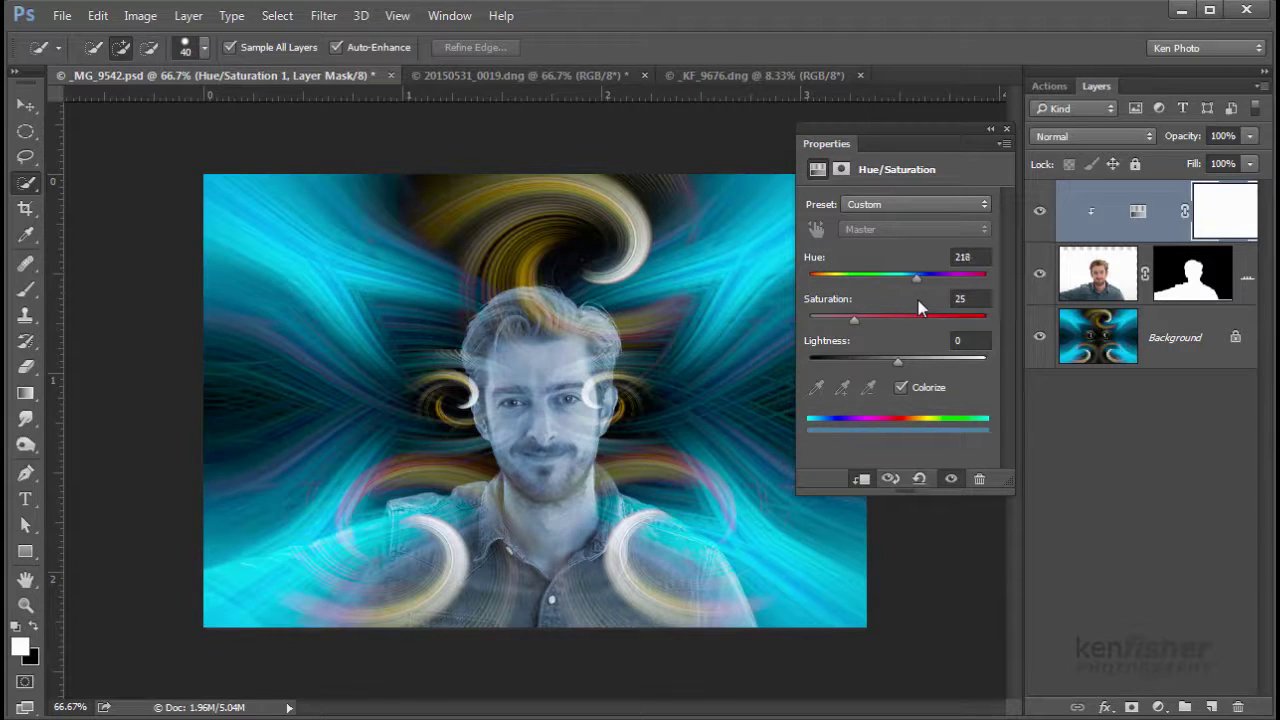
{"action": "left_click_drag", "start_coordinate": [918, 300], "coordinate": [876, 321]}
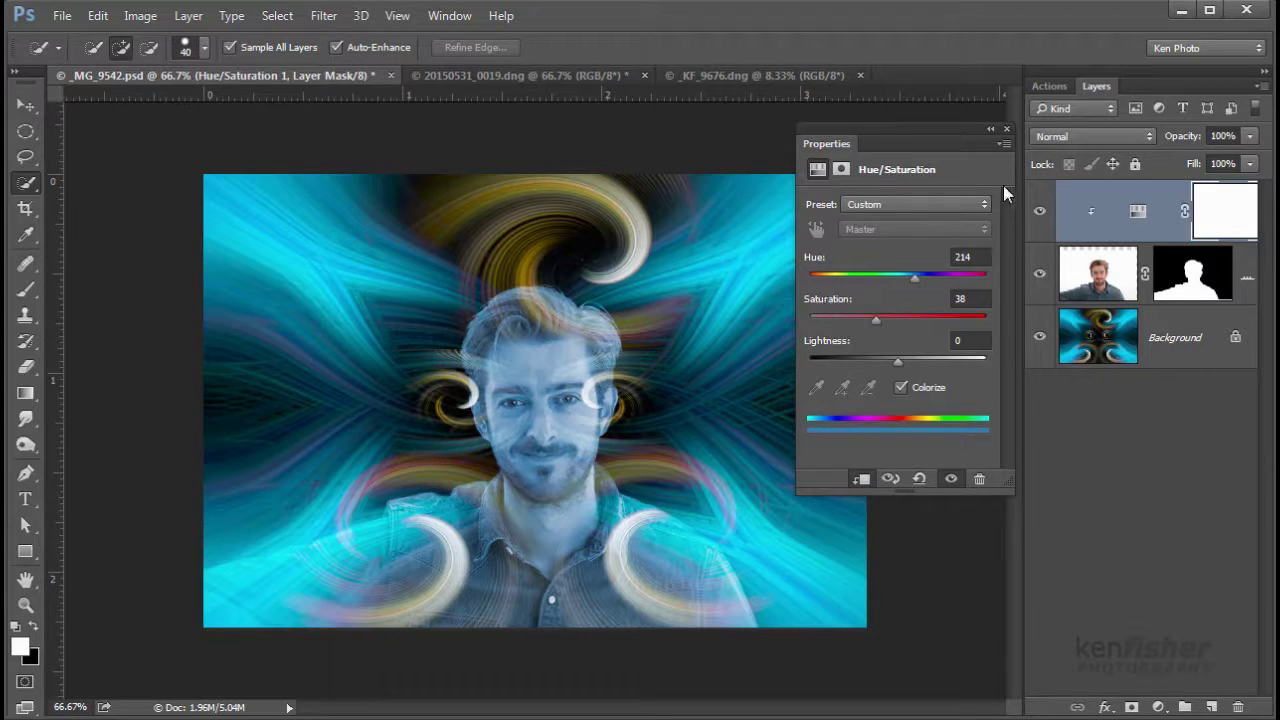
{"action": "left_click", "coordinate": [1006, 129]}
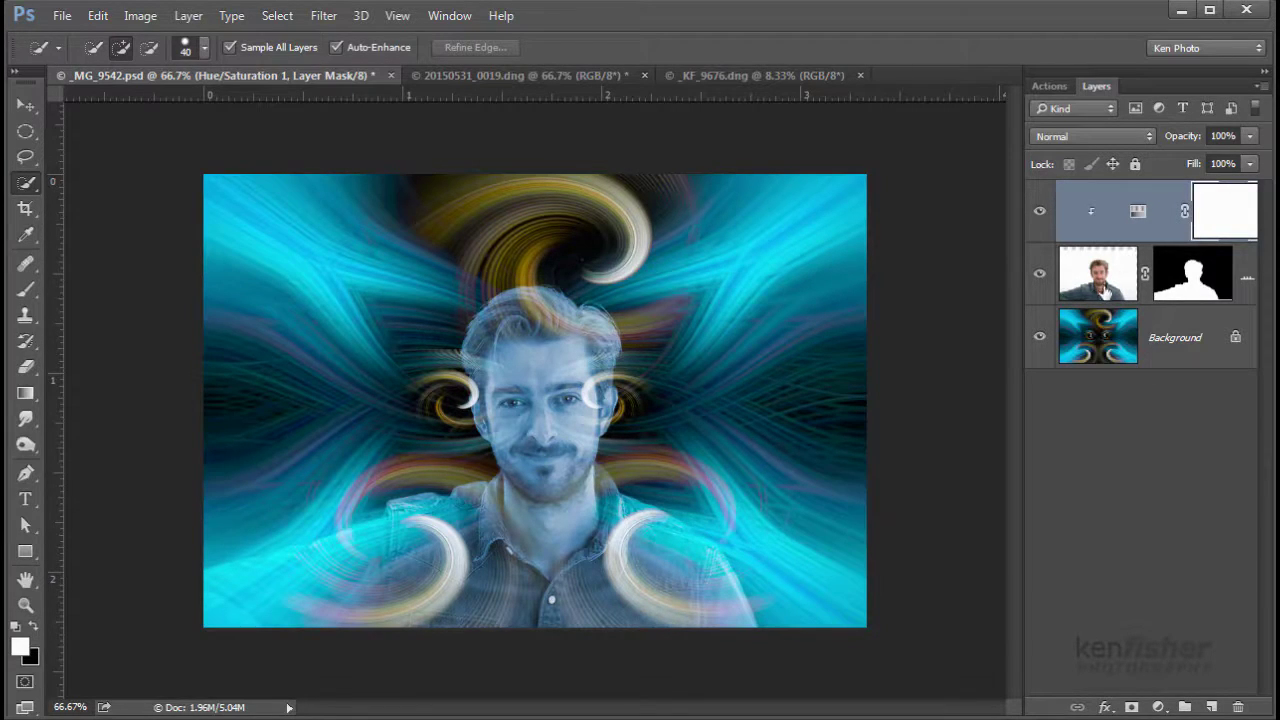
Step: Reduce the masked portrait layer's opacity to 55%
{"action": "left_click", "coordinate": [1105, 292]}
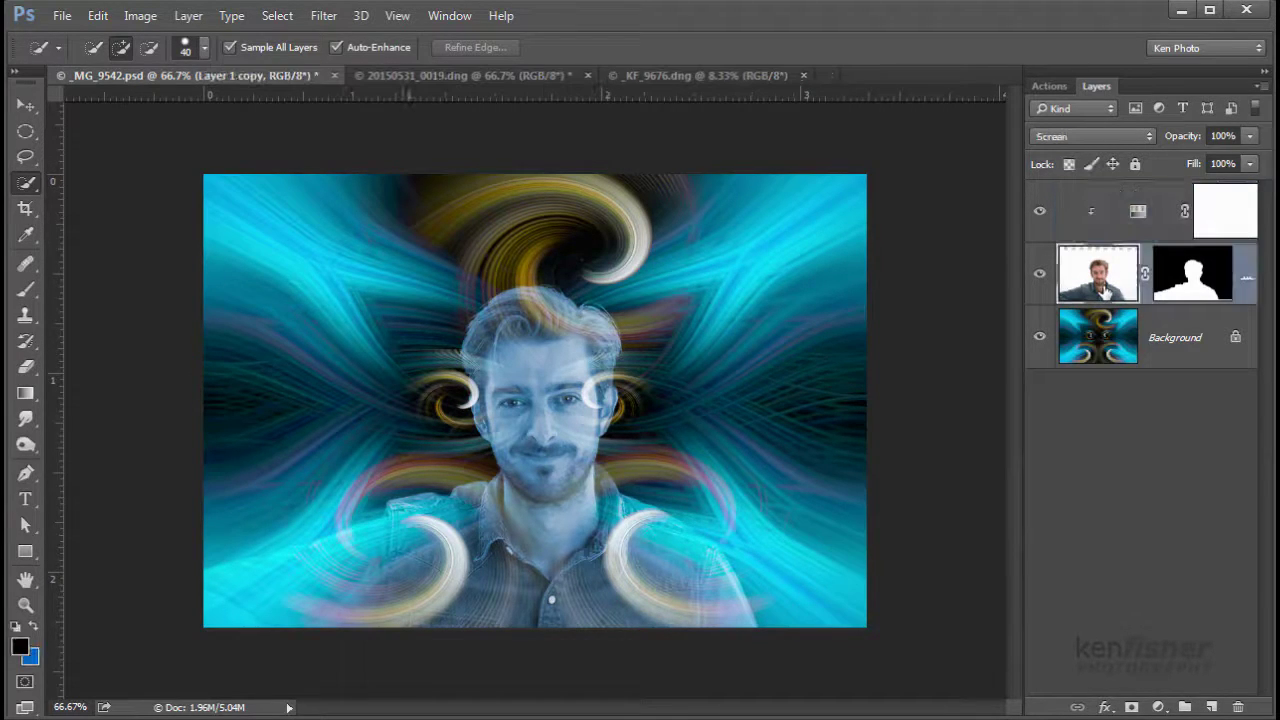
{"action": "left_click", "coordinate": [1249, 140]}
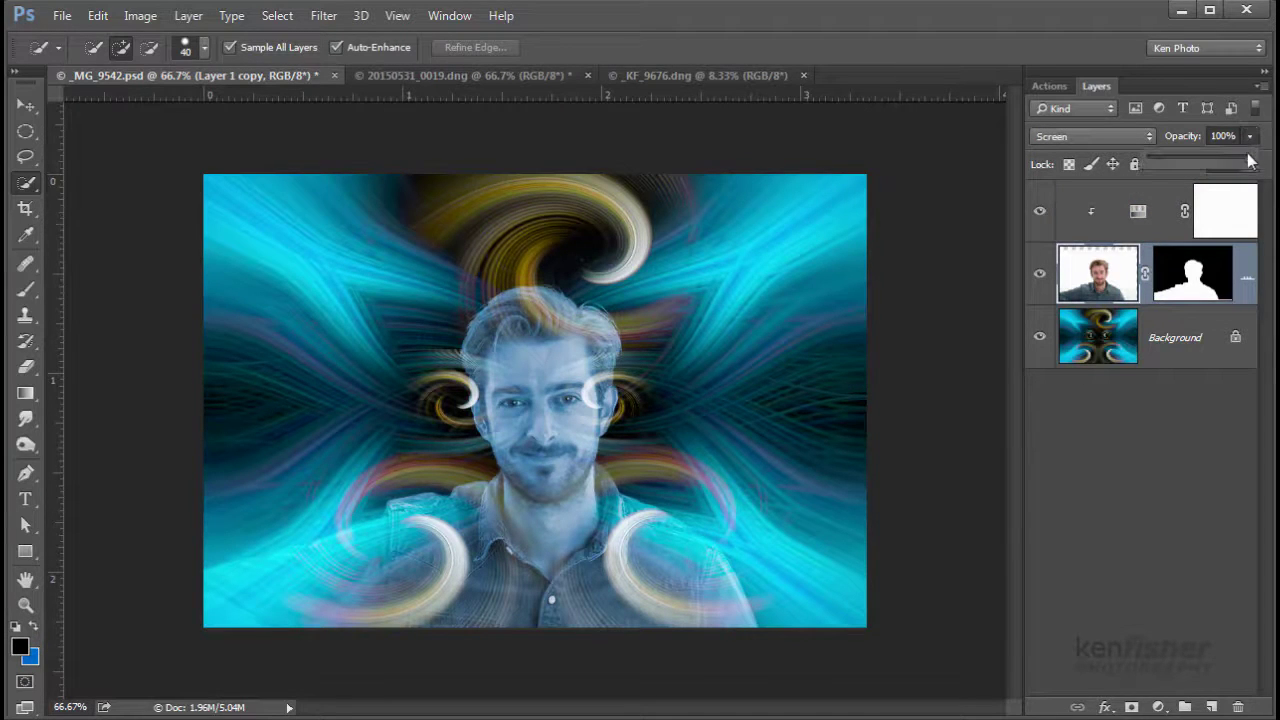
{"action": "left_click_drag", "start_coordinate": [1249, 162], "coordinate": [1207, 178]}
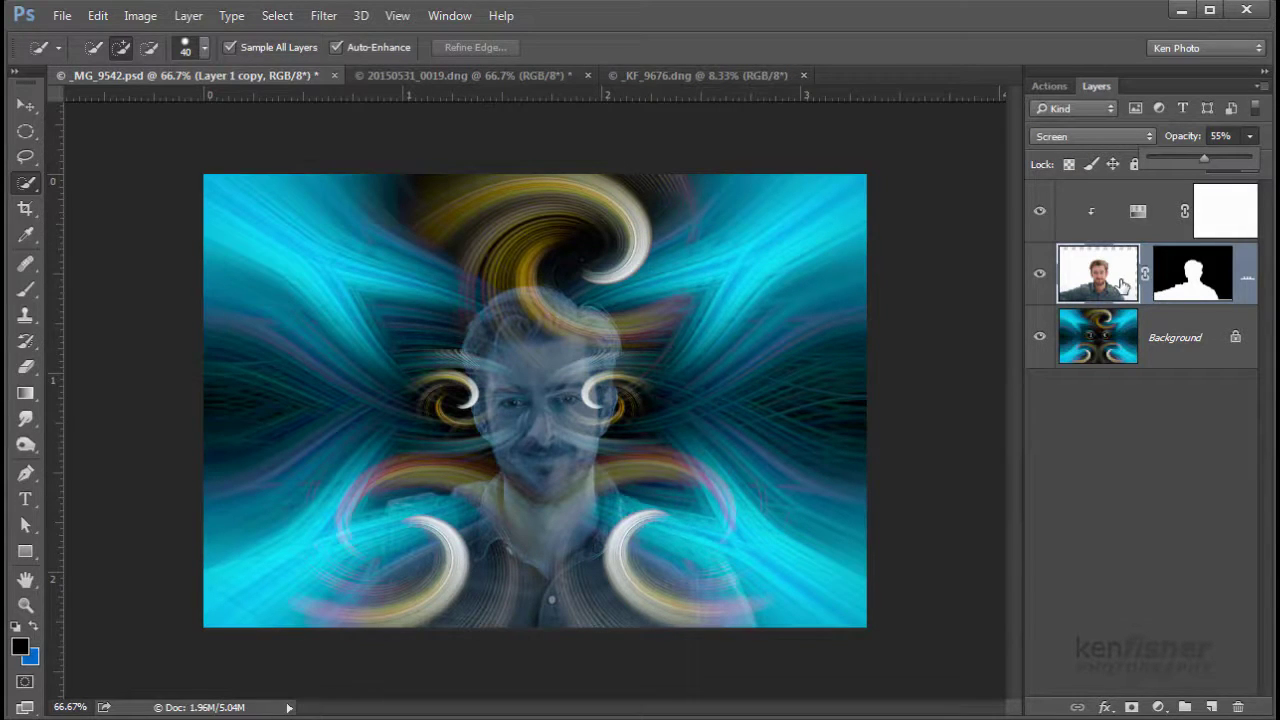
Step: Delete the masked portrait layer and its Hue/Saturation adjustment layer, keeping only the swirl Background
{"action": "left_click_drag", "start_coordinate": [1122, 287], "coordinate": [1238, 707]}
{"action": "left_click_drag", "start_coordinate": [1128, 228], "coordinate": [1238, 707]}
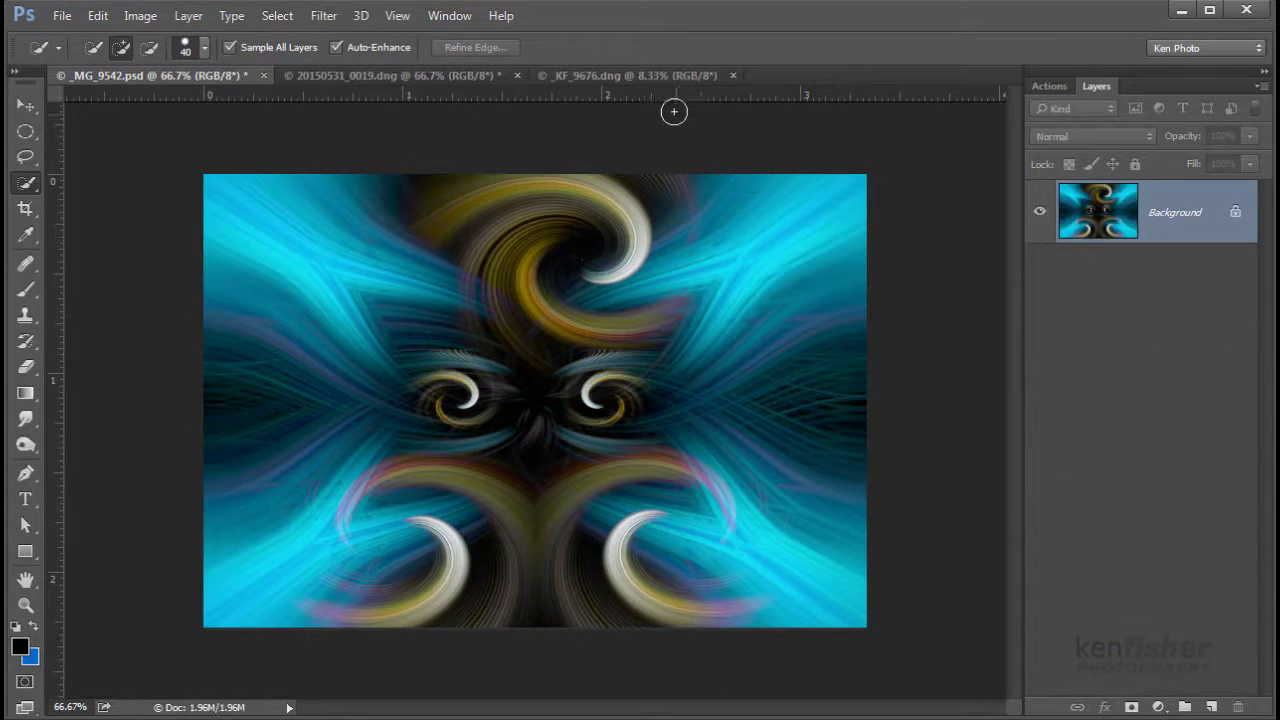
Step: In the _KF_9676.dng coffee photo, select both cups with their saucers using the Quick Selection tool
{"action": "left_click", "coordinate": [640, 76]}
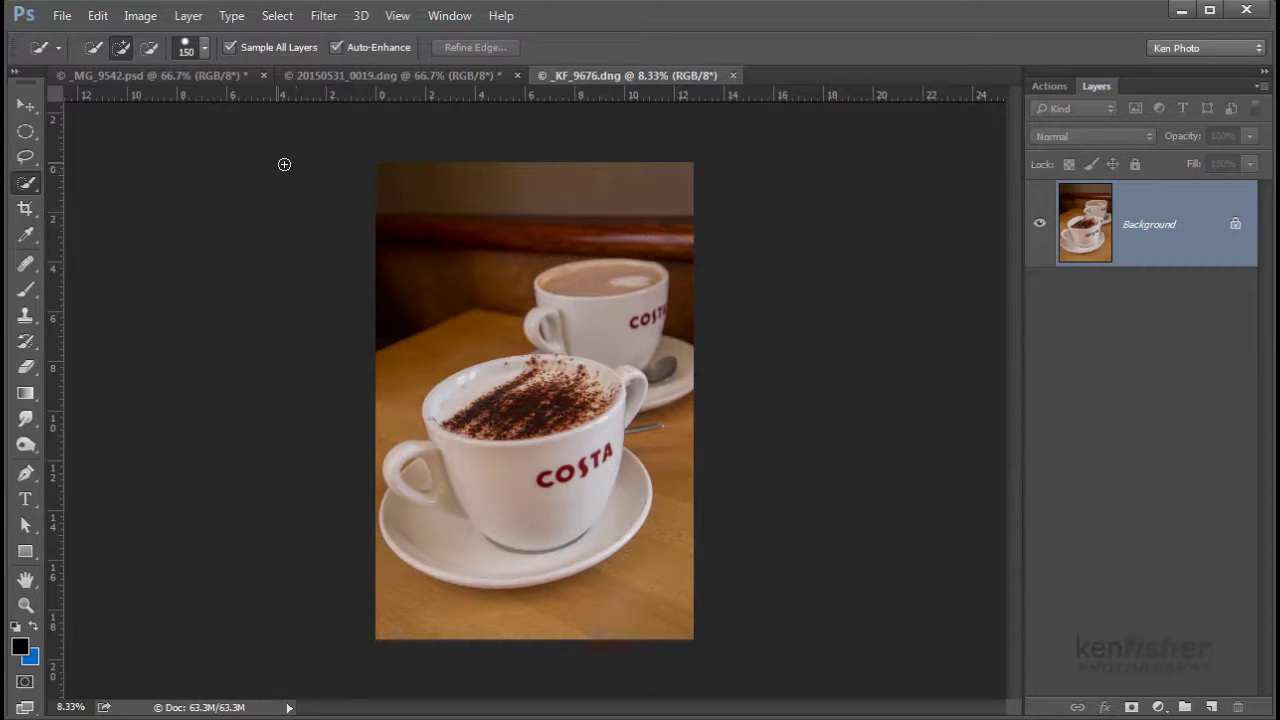
{"action": "right_click", "coordinate": [27, 184]}
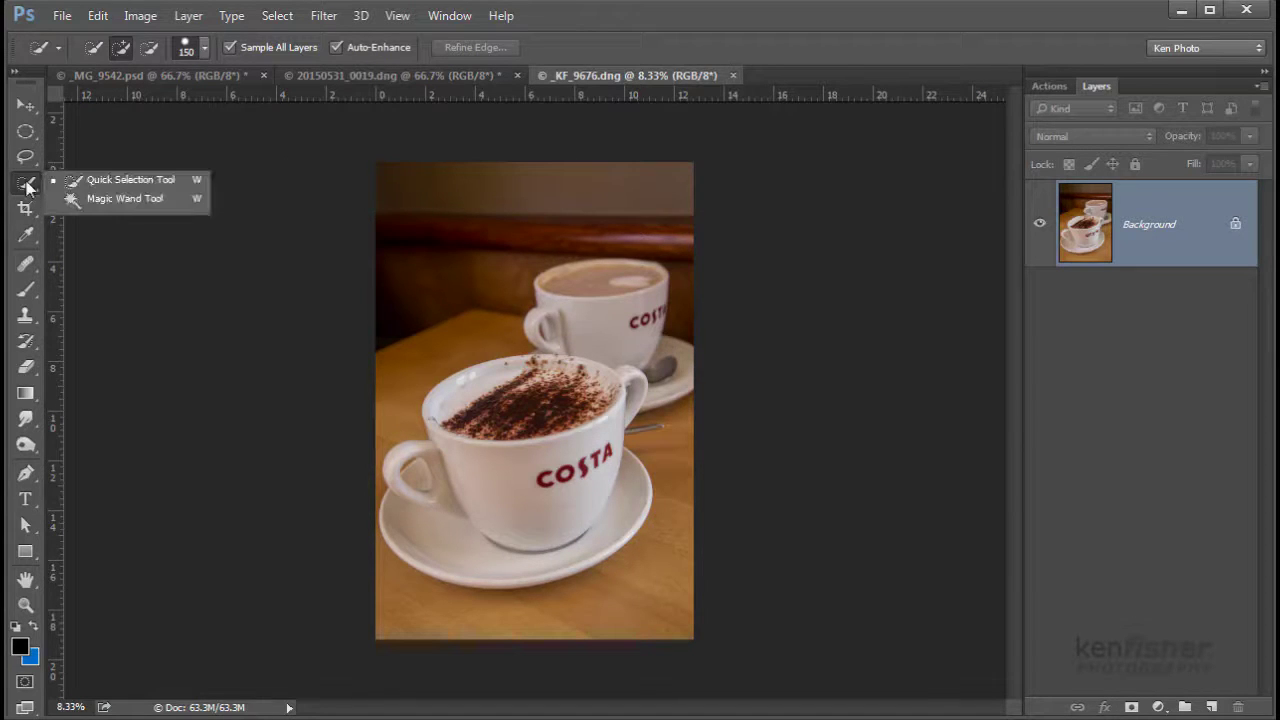
{"action": "left_click", "coordinate": [116, 182]}
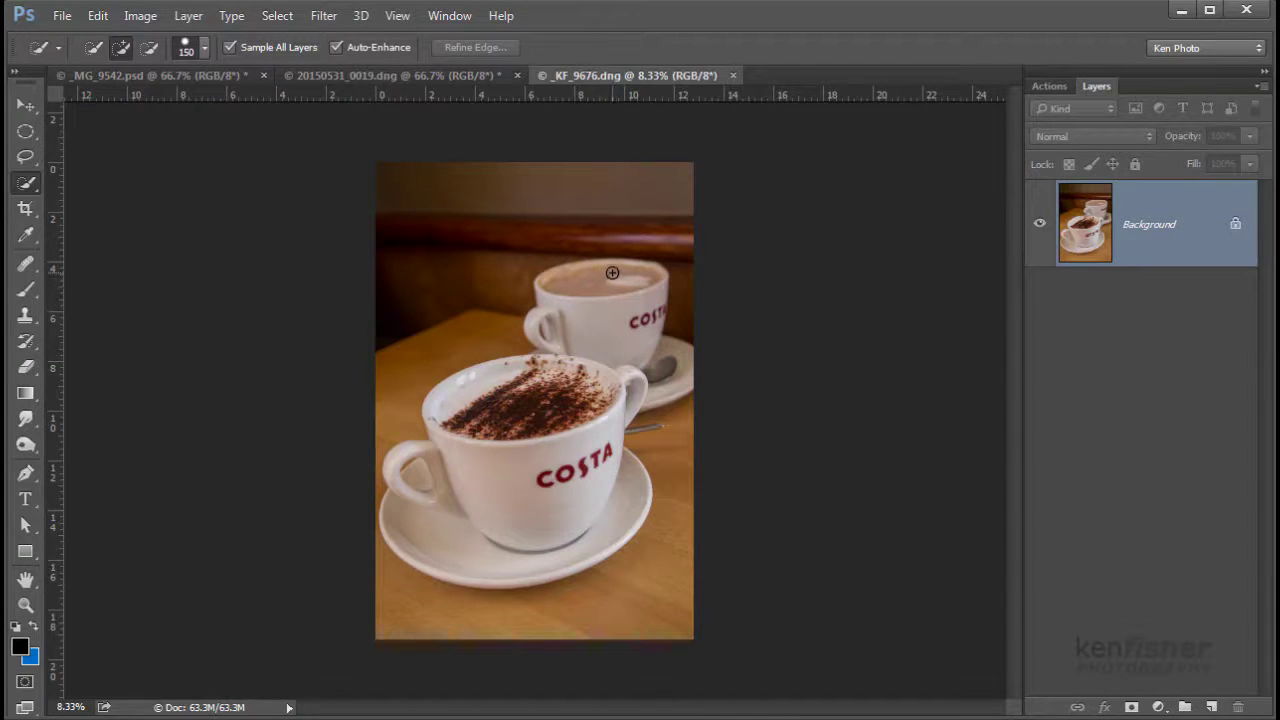
{"action": "mouse_move", "coordinate": [598, 276]}
{"action": "left_mouse_down"}
{"action": "mouse_move", "coordinate": [562, 317]}
{"action": "mouse_move", "coordinate": [675, 370]}
{"action": "mouse_move", "coordinate": [615, 397]}
{"action": "mouse_move", "coordinate": [475, 402]}
{"action": "mouse_move", "coordinate": [477, 387]}
{"action": "mouse_move", "coordinate": [421, 483]}
{"action": "mouse_move", "coordinate": [404, 457]}
{"action": "mouse_move", "coordinate": [402, 473]}
{"action": "mouse_move", "coordinate": [409, 510]}
{"action": "mouse_move", "coordinate": [469, 554]}
{"action": "left_mouse_up"}
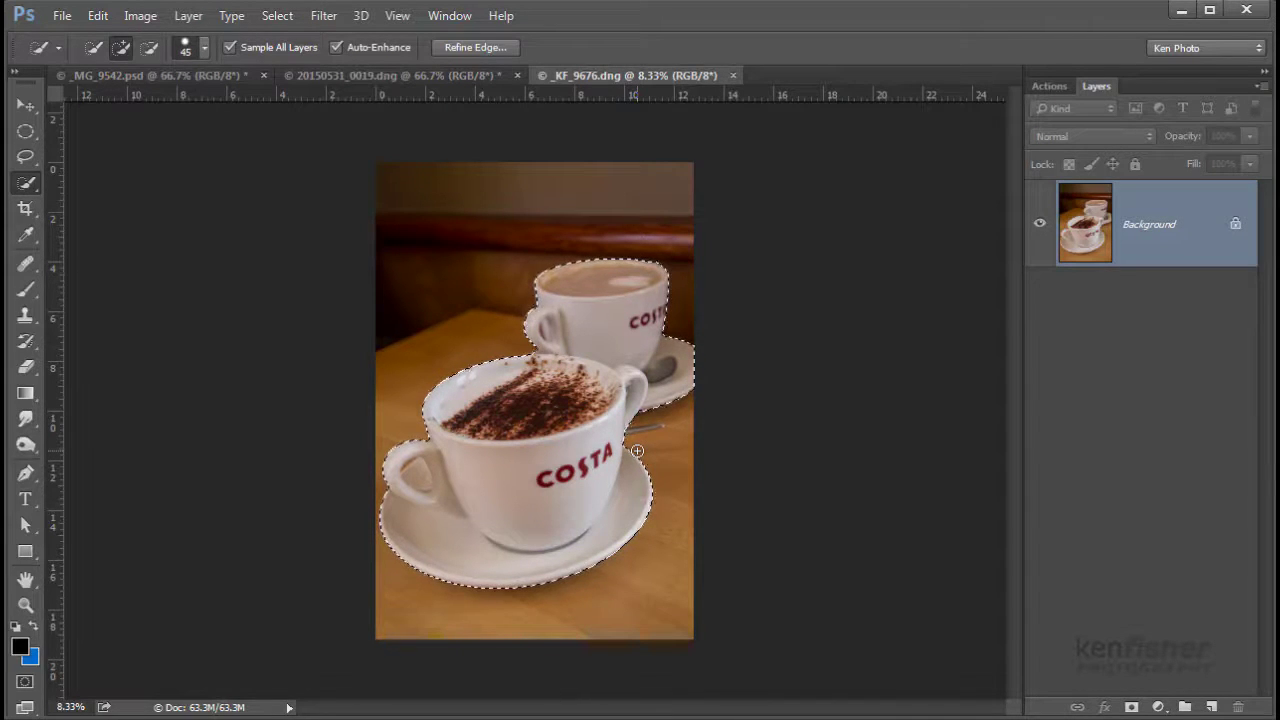
Step: Add the spoon handle beside the front cup to the selection with the Quick Selection brush at size 35
{"action": "key", "text": "ctrl+plus"}
{"action": "key", "text": "ctrl+plus"}
{"action": "key", "text": "ctrl+plus"}
{"action": "key", "text": "ctrl+plus"}
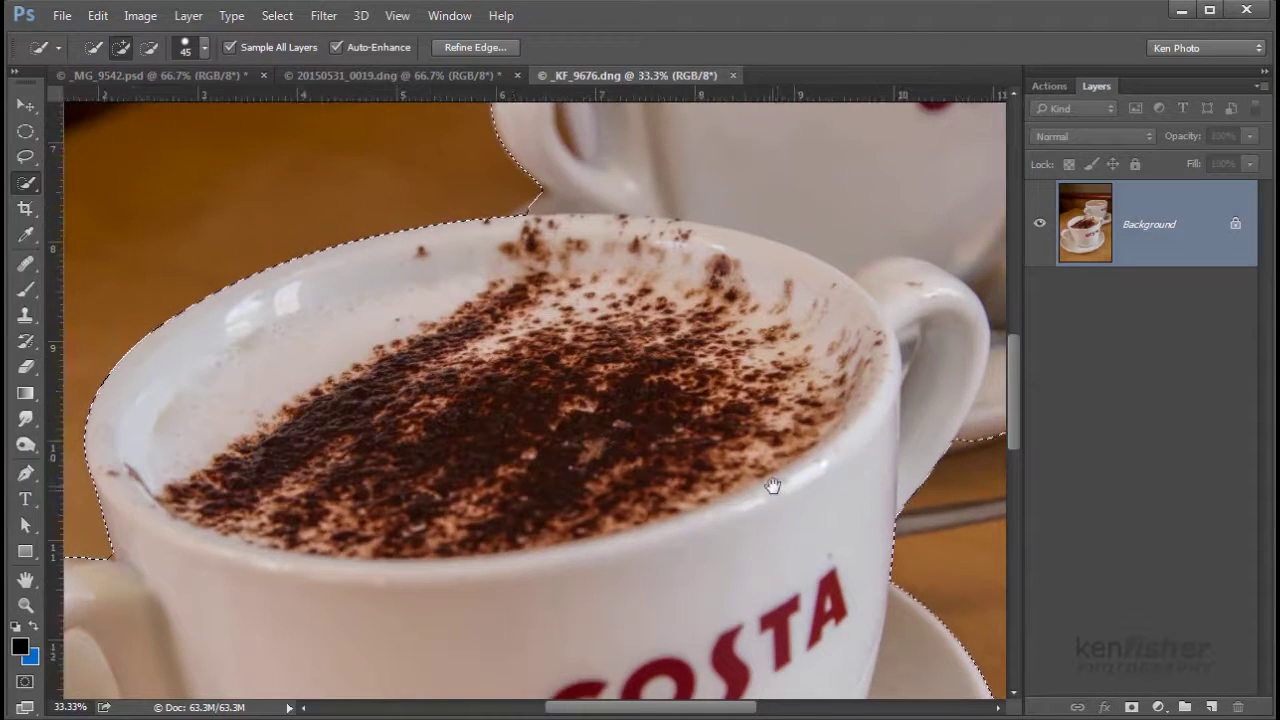
{"action": "left_click_drag", "start_coordinate": [771, 486], "coordinate": [356, 297]}
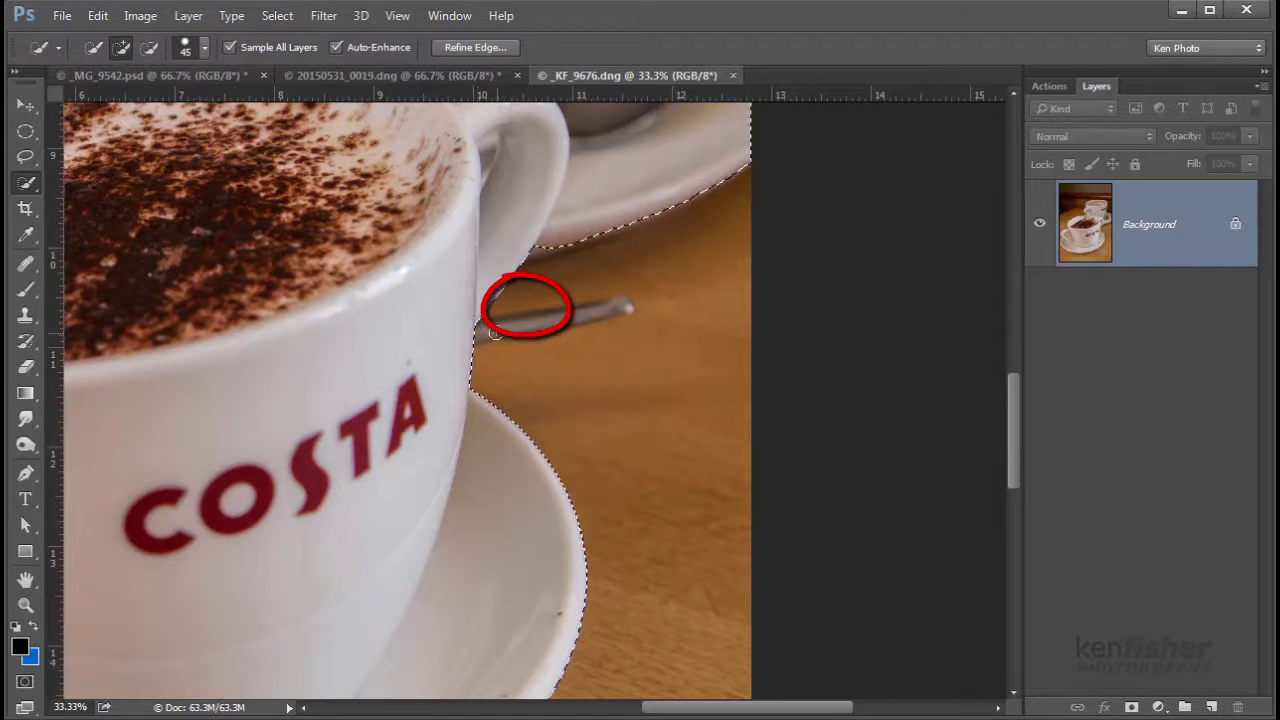
{"action": "key", "text": "bracketleft"}
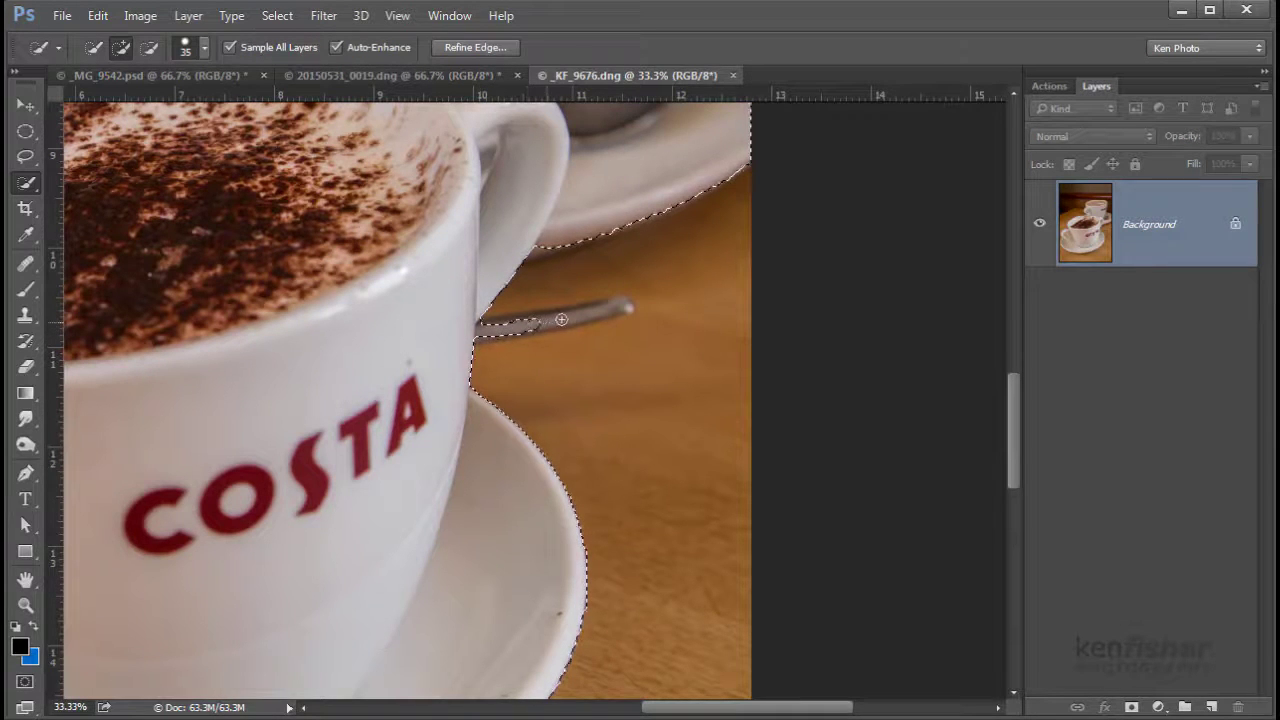
{"action": "mouse_move", "coordinate": [561, 319]}
{"action": "left_mouse_down"}
{"action": "mouse_move", "coordinate": [622, 305]}
{"action": "mouse_move", "coordinate": [560, 326]}
{"action": "mouse_move", "coordinate": [600, 318]}
{"action": "left_mouse_up"}
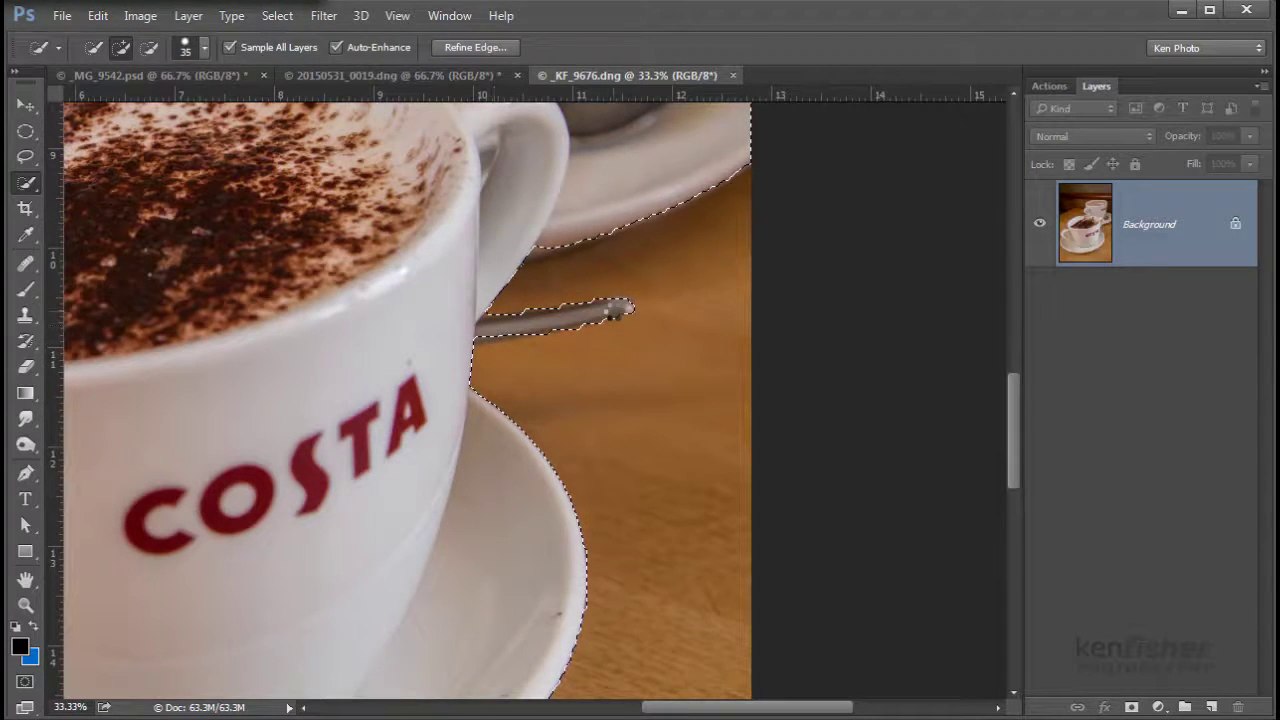
Step: Extend the selection from the spoon tip over the wooden table, and subtract that table area again
{"action": "mouse_move", "coordinate": [618, 312]}
{"action": "left_mouse_down"}
{"action": "mouse_move", "coordinate": [606, 309]}
{"action": "mouse_move", "coordinate": [663, 343]}
{"action": "mouse_move", "coordinate": [722, 441]}
{"action": "left_mouse_up"}
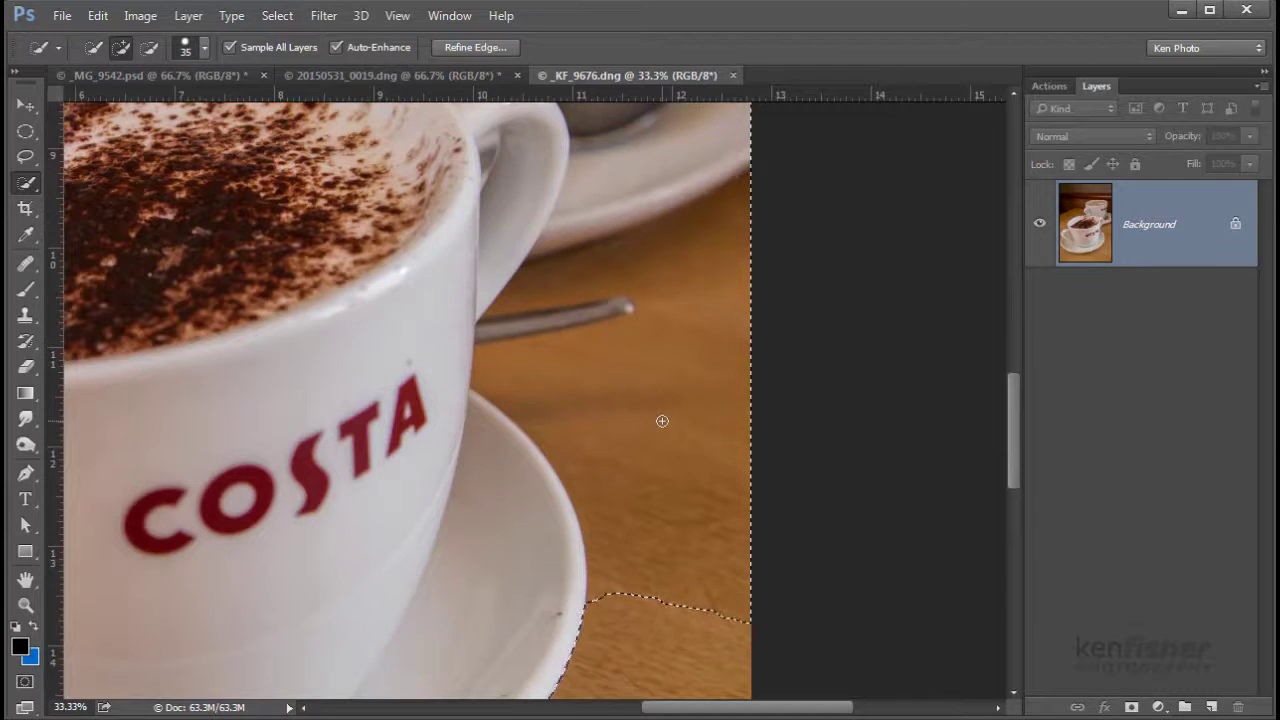
{"action": "key", "text": "alt"}
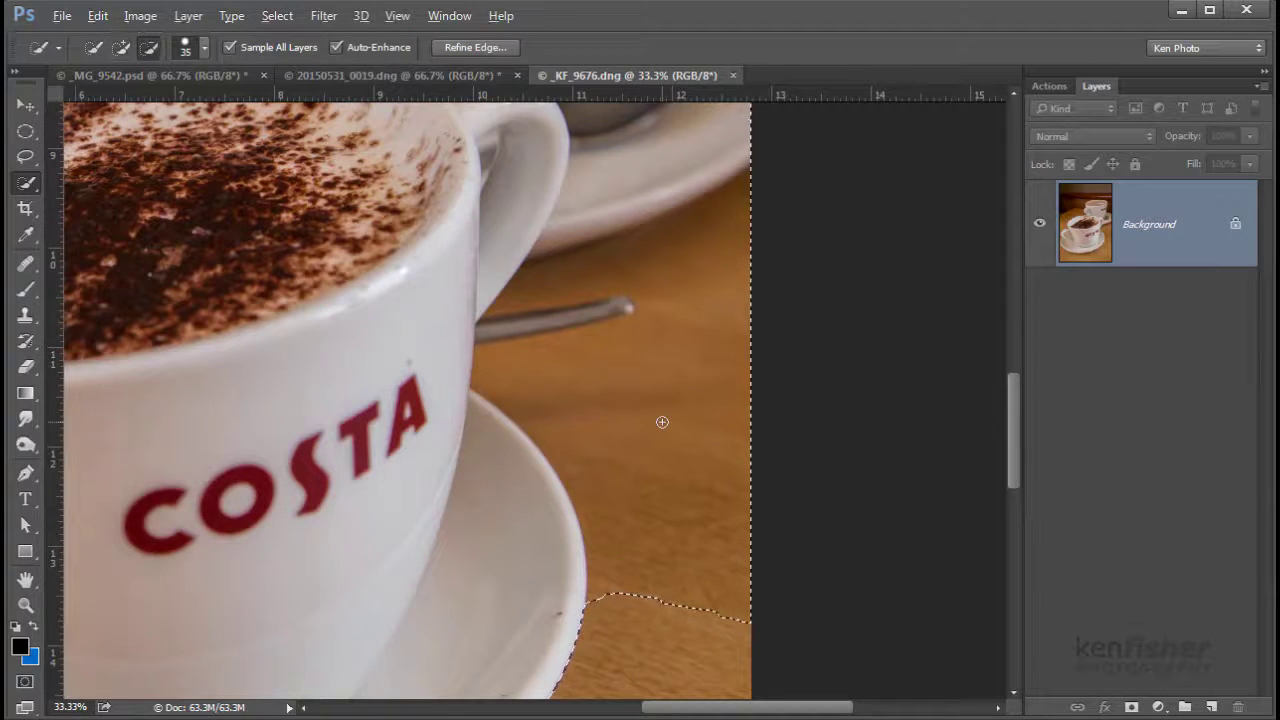
{"action": "key", "text": "alt"}
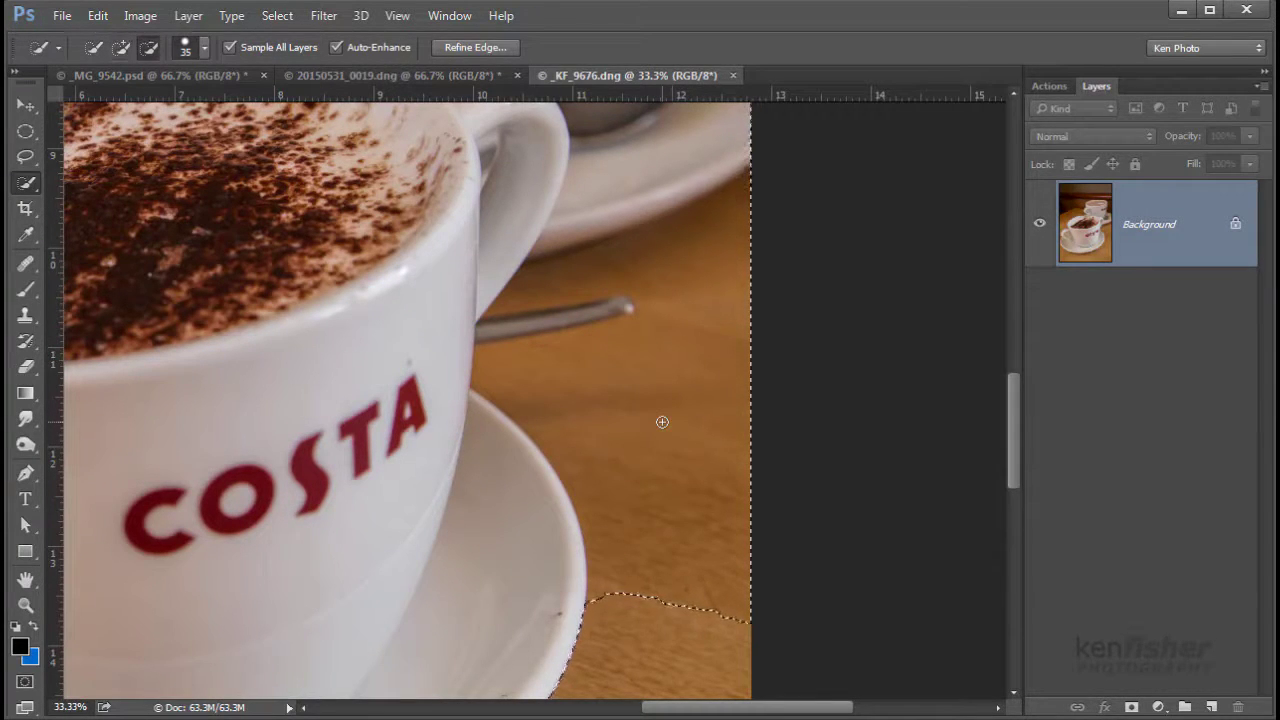
{"action": "key", "text": "alt"}
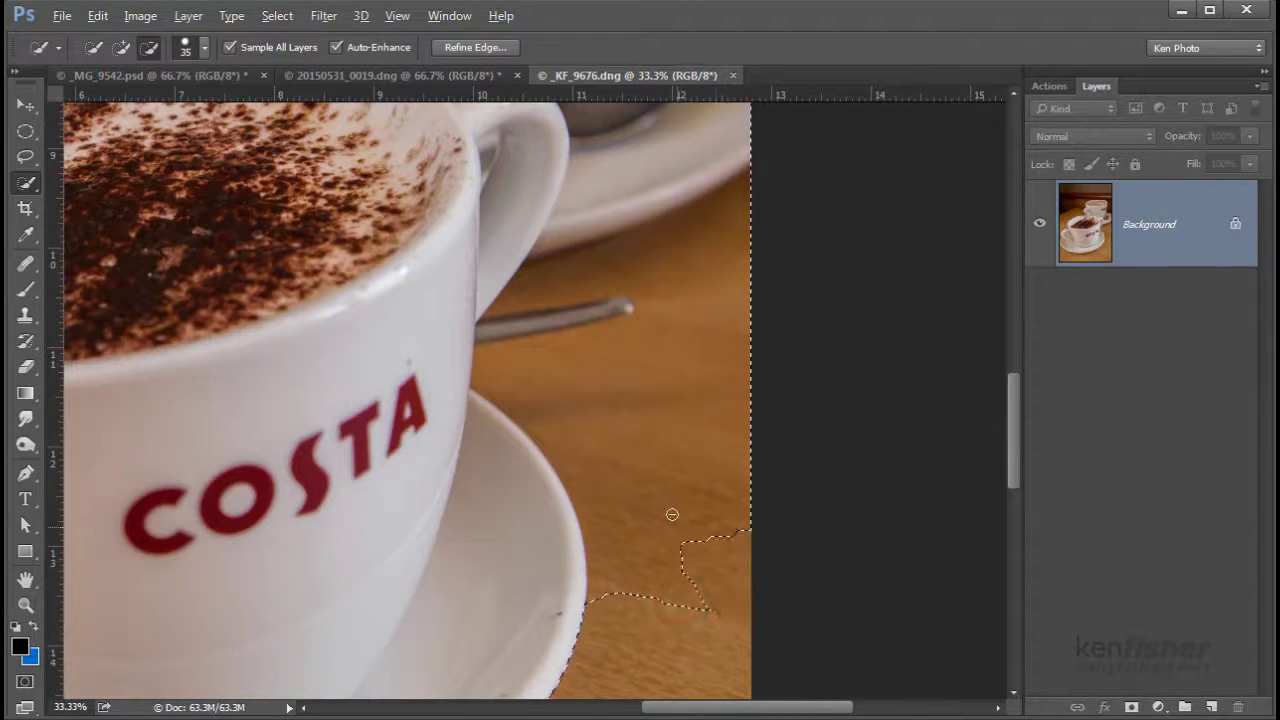
{"action": "mouse_move", "coordinate": [669, 514]}
{"action": "left_mouse_down"}
{"action": "mouse_move", "coordinate": [623, 380]}
{"action": "mouse_move", "coordinate": [701, 307]}
{"action": "mouse_move", "coordinate": [711, 279]}
{"action": "left_mouse_up"}
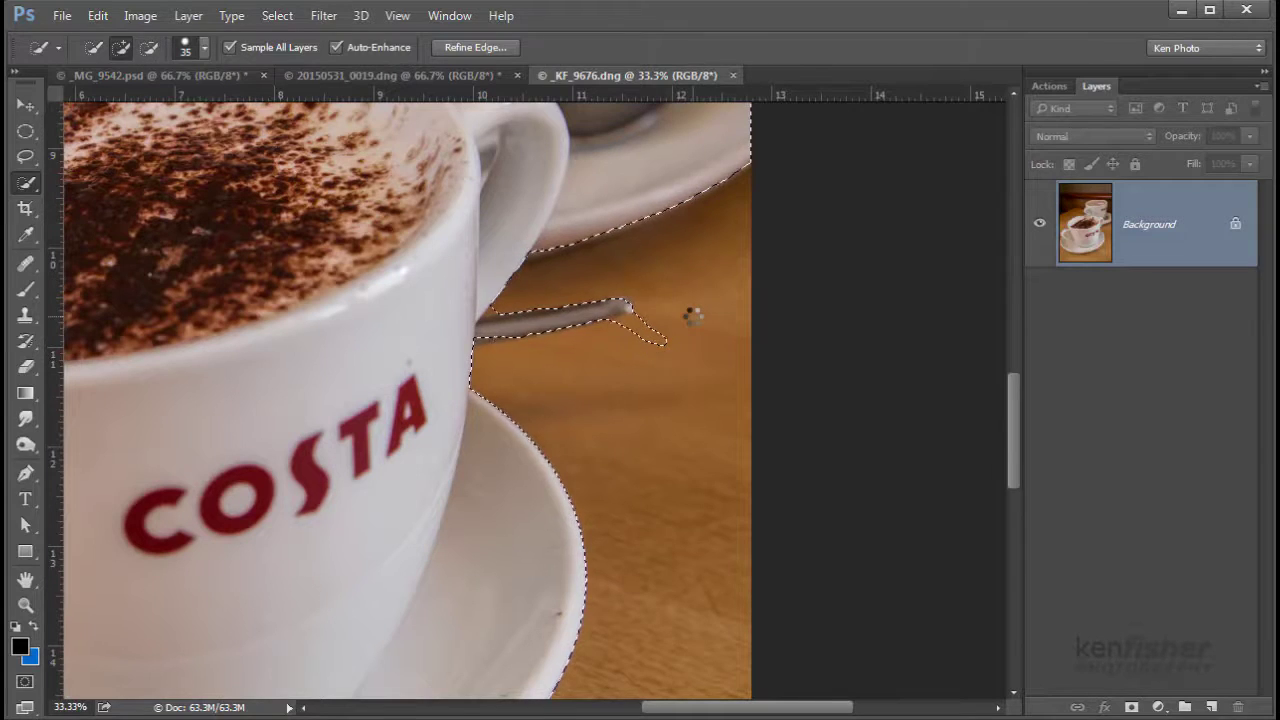
Step: Subtract the patch of wooden table beyond the spoon tip from the selection, keeping the selection tight around the spoon handle
{"action": "left_click_drag", "start_coordinate": [669, 333], "coordinate": [655, 331]}
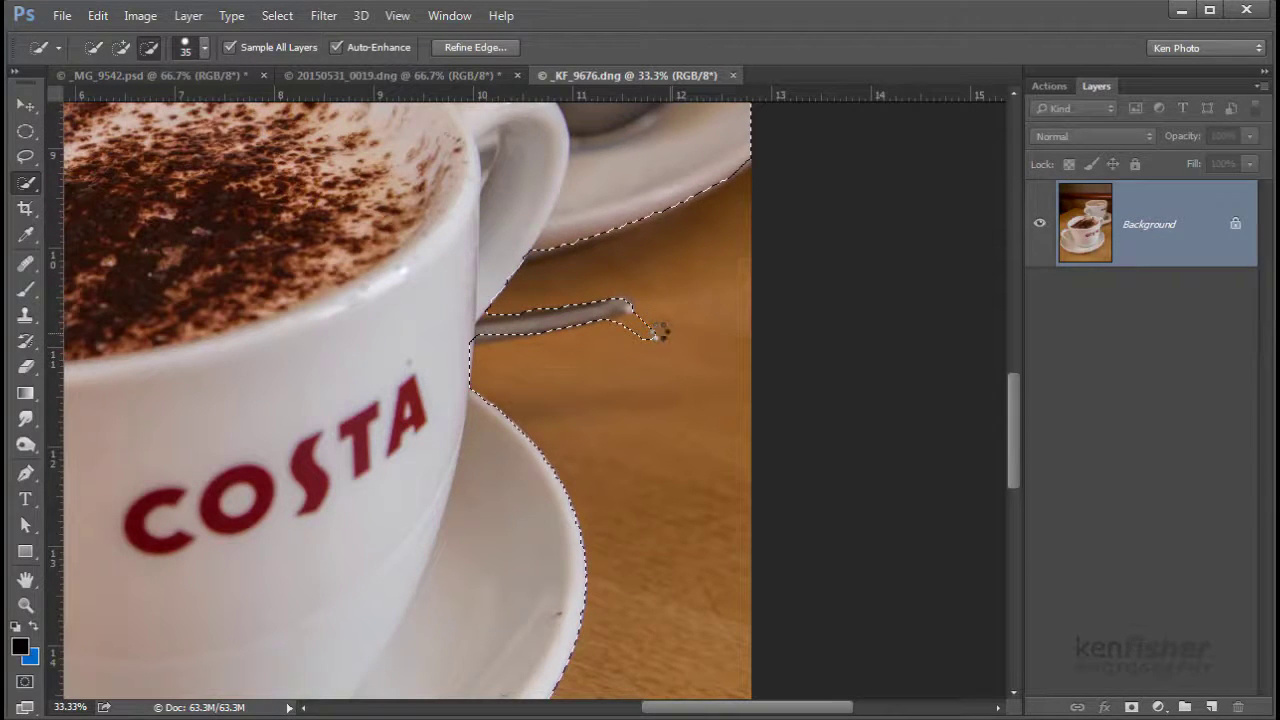
{"action": "left_click", "coordinate": [656, 325]}
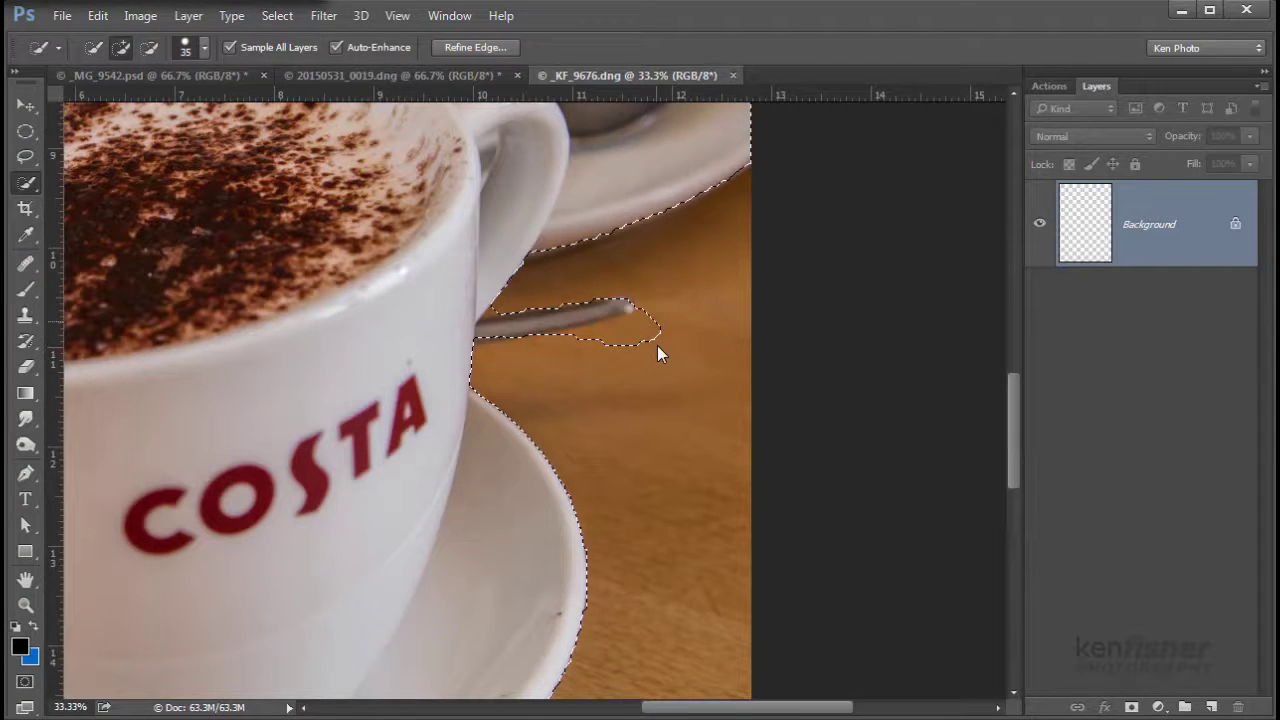
{"action": "left_click", "coordinate": [665, 328]}
{"action": "key", "text": "alt"}
{"action": "left_click", "coordinate": [664, 330], "text": "alt"}
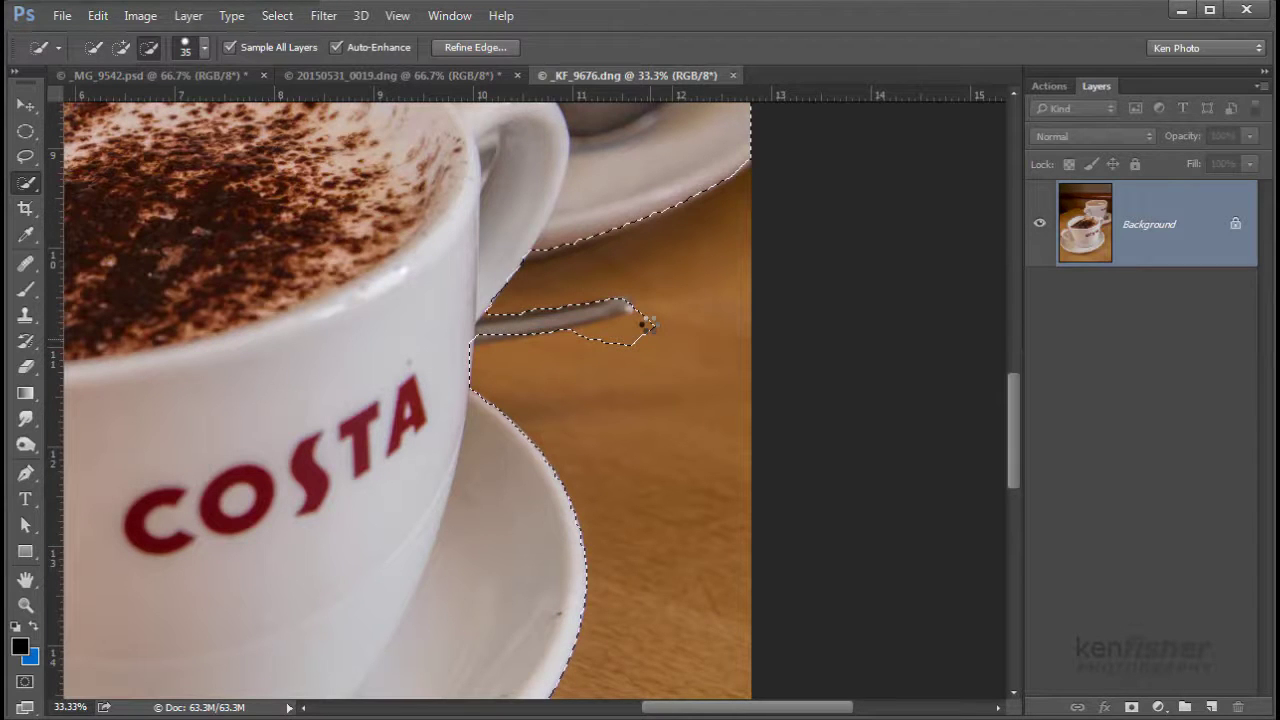
{"action": "key", "text": "alt"}
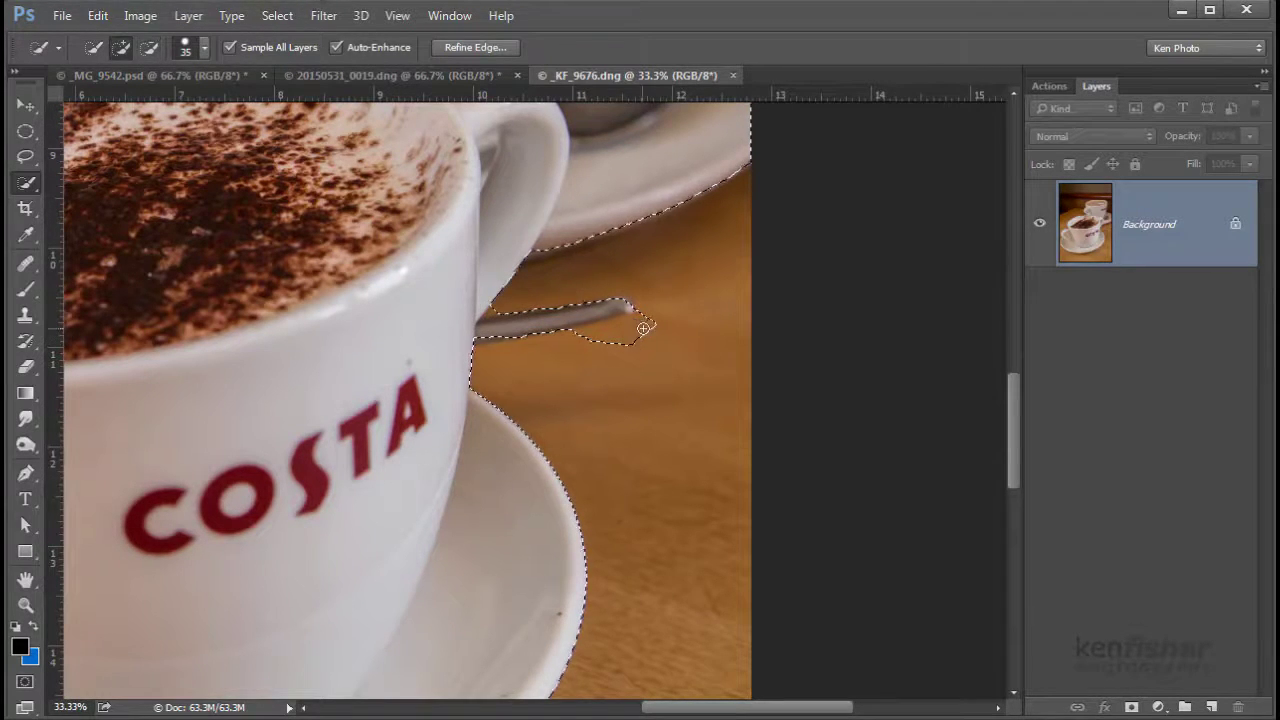
{"action": "left_click", "coordinate": [641, 331], "text": "alt"}
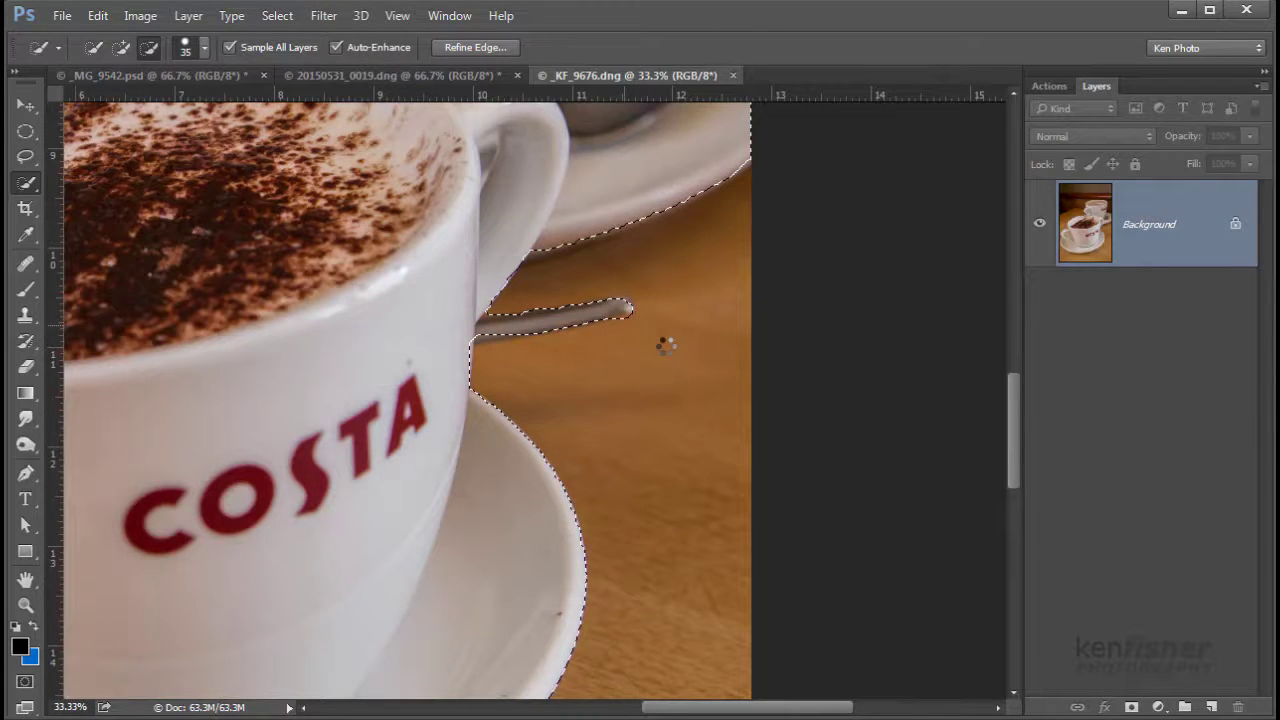
{"action": "key", "text": "alt"}
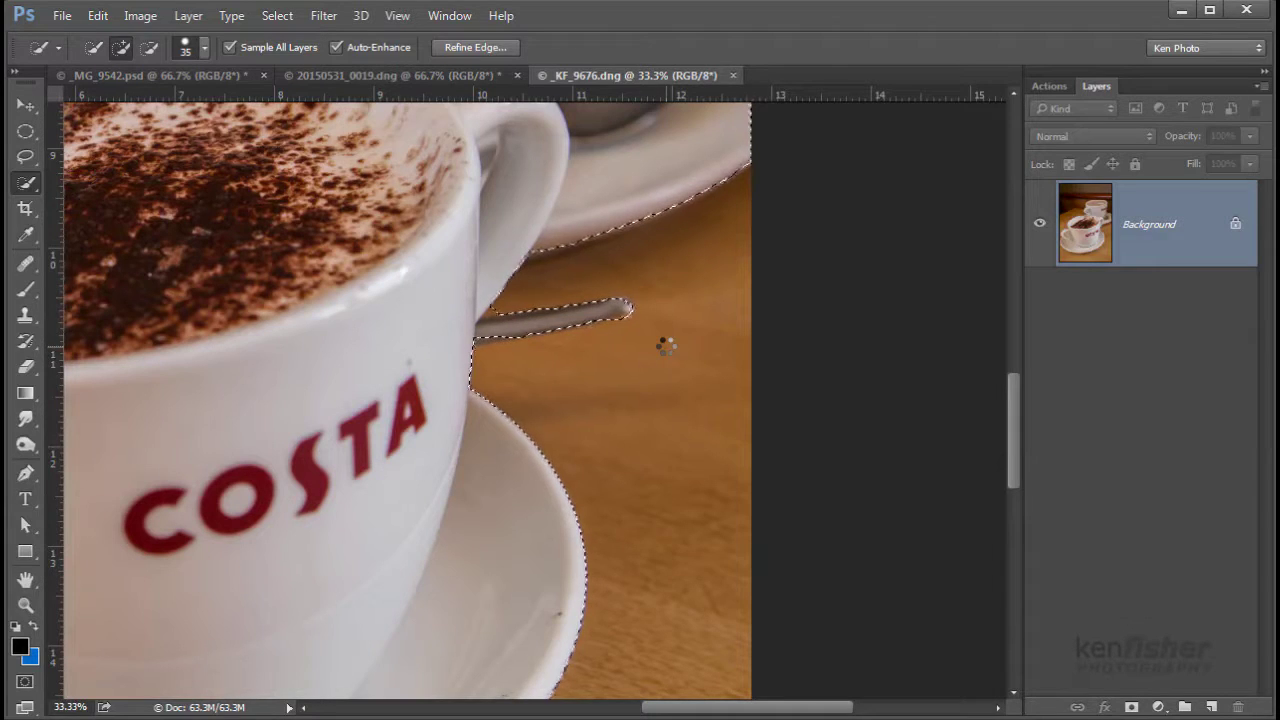
Step: Refine the edge of the cups selection with Smart Radius on, radius 3.3 px, feather 0.7 px and shift edge -100%
{"action": "key", "text": "ctrl+minus"}
{"action": "key", "text": "ctrl+minus"}
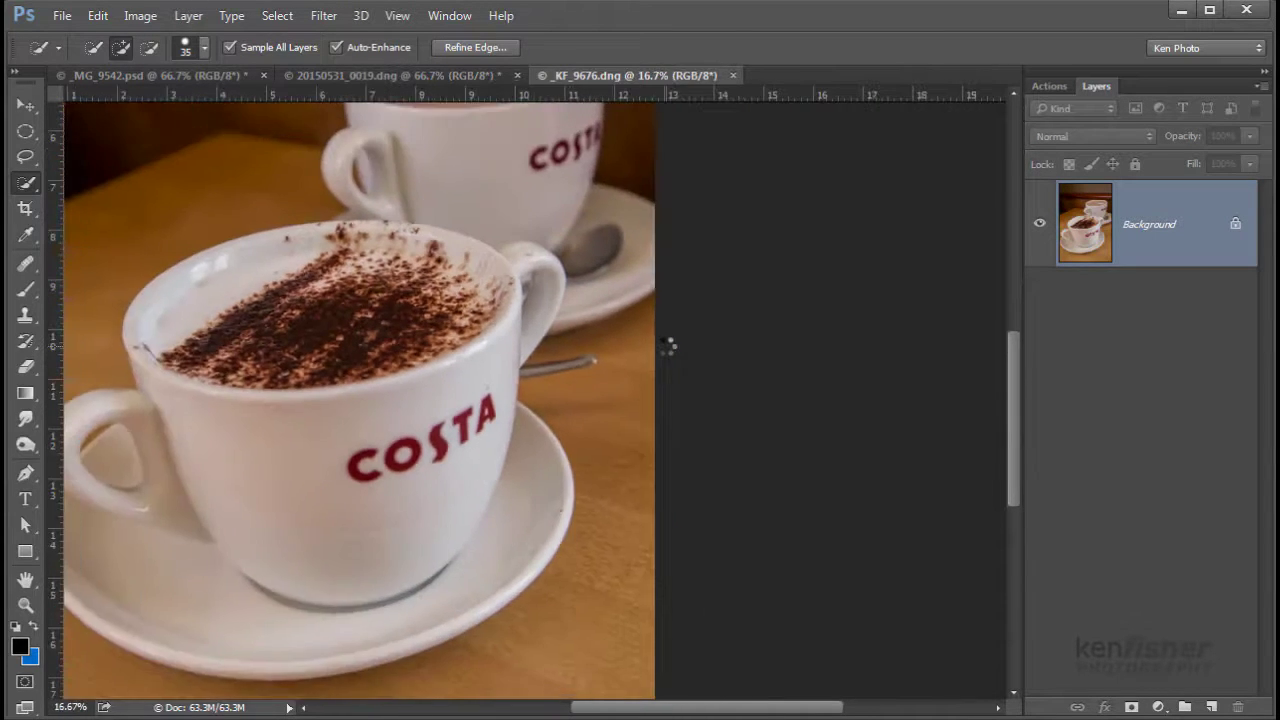
{"action": "key", "text": "ctrl+minus"}
{"action": "key", "text": "ctrl+minus"}
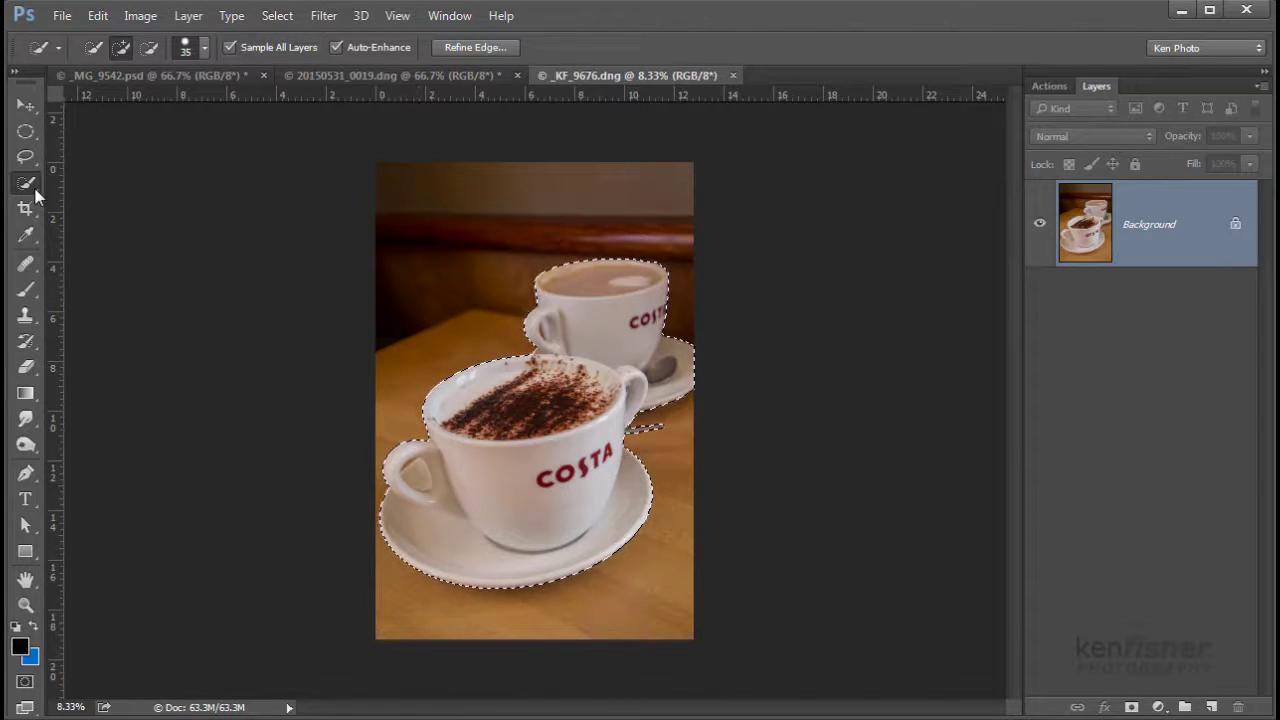
{"action": "left_click", "coordinate": [464, 47]}
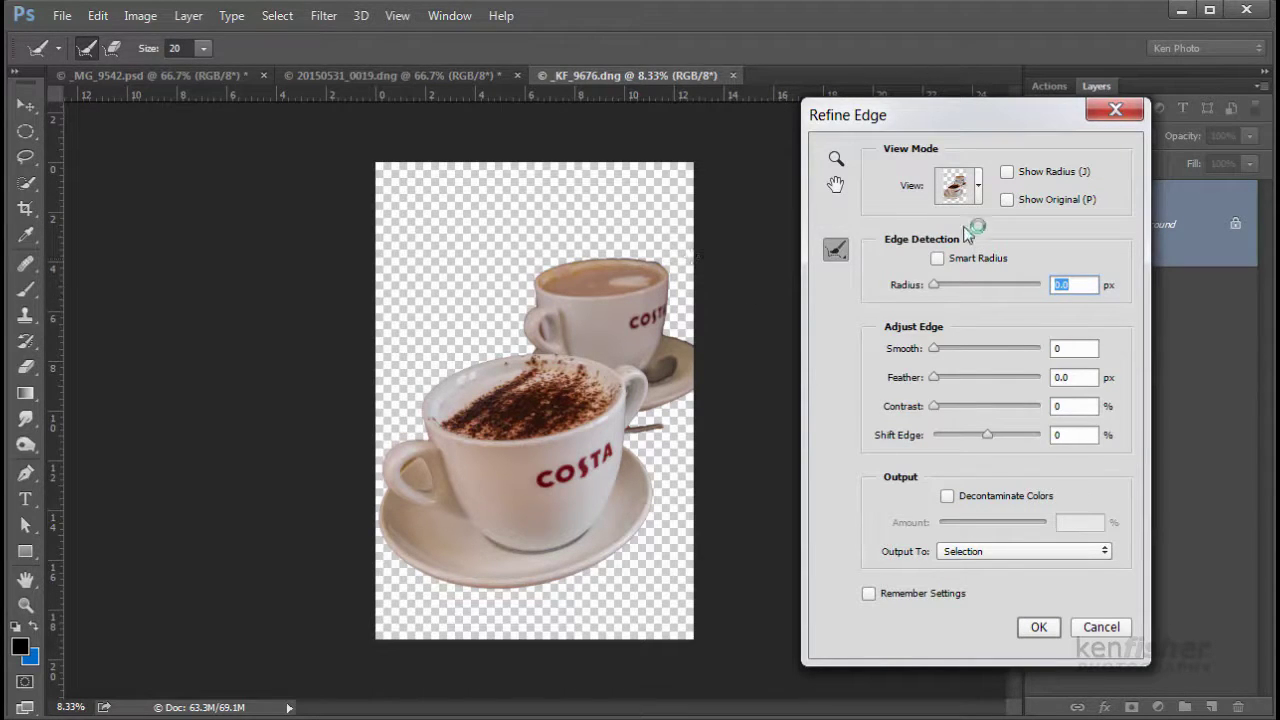
{"action": "left_click", "coordinate": [938, 260]}
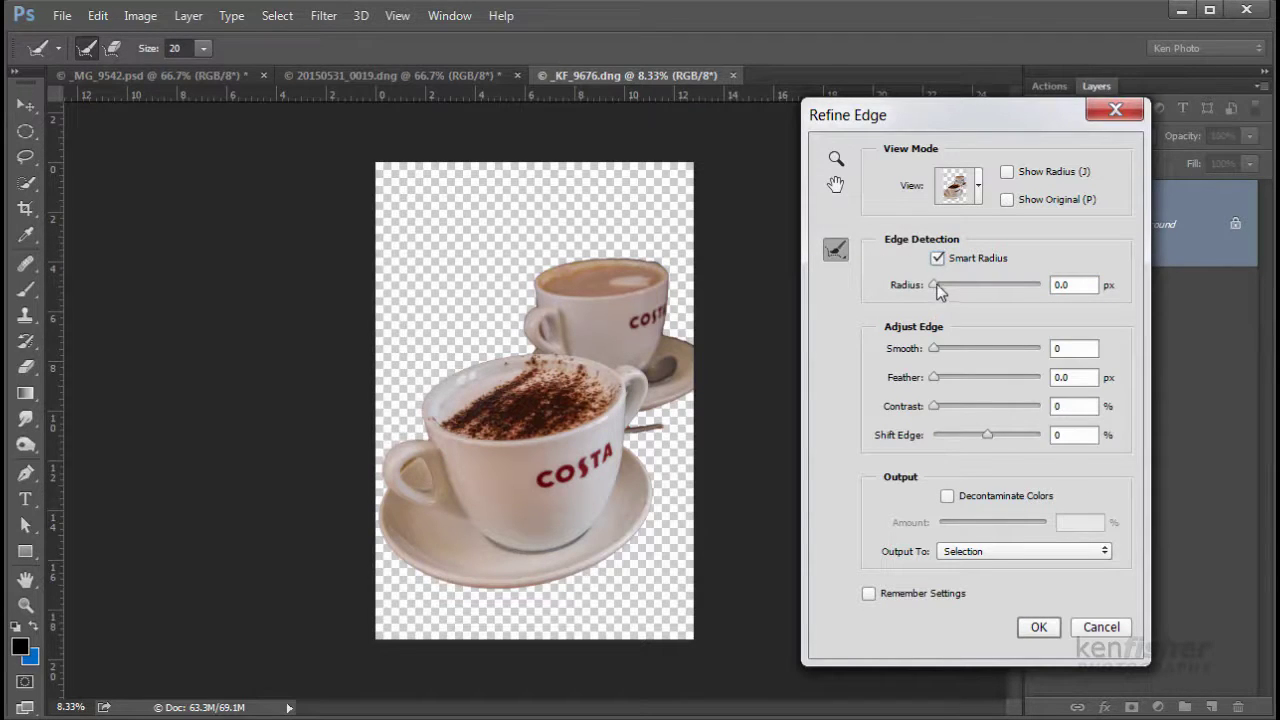
{"action": "left_click_drag", "start_coordinate": [938, 288], "coordinate": [955, 287]}
{"action": "left_click", "coordinate": [985, 434]}
{"action": "left_click_drag", "start_coordinate": [982, 434], "coordinate": [892, 437]}
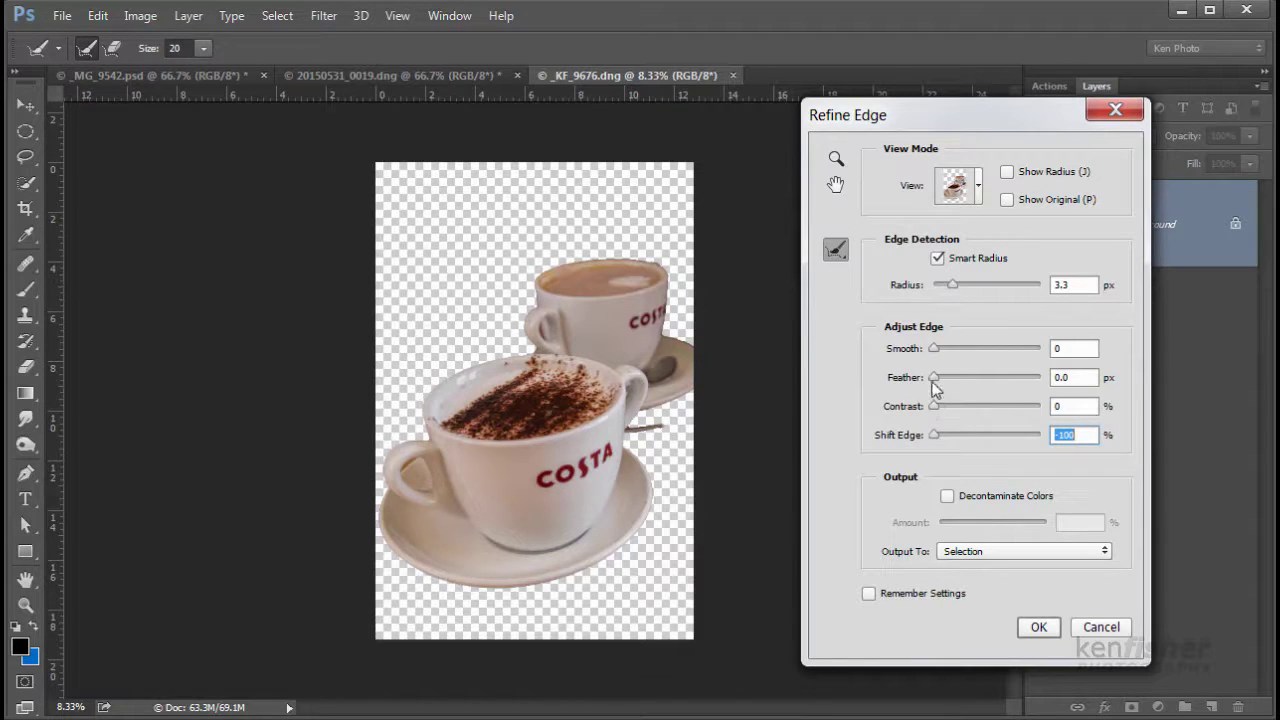
{"action": "left_click_drag", "start_coordinate": [937, 376], "coordinate": [939, 383]}
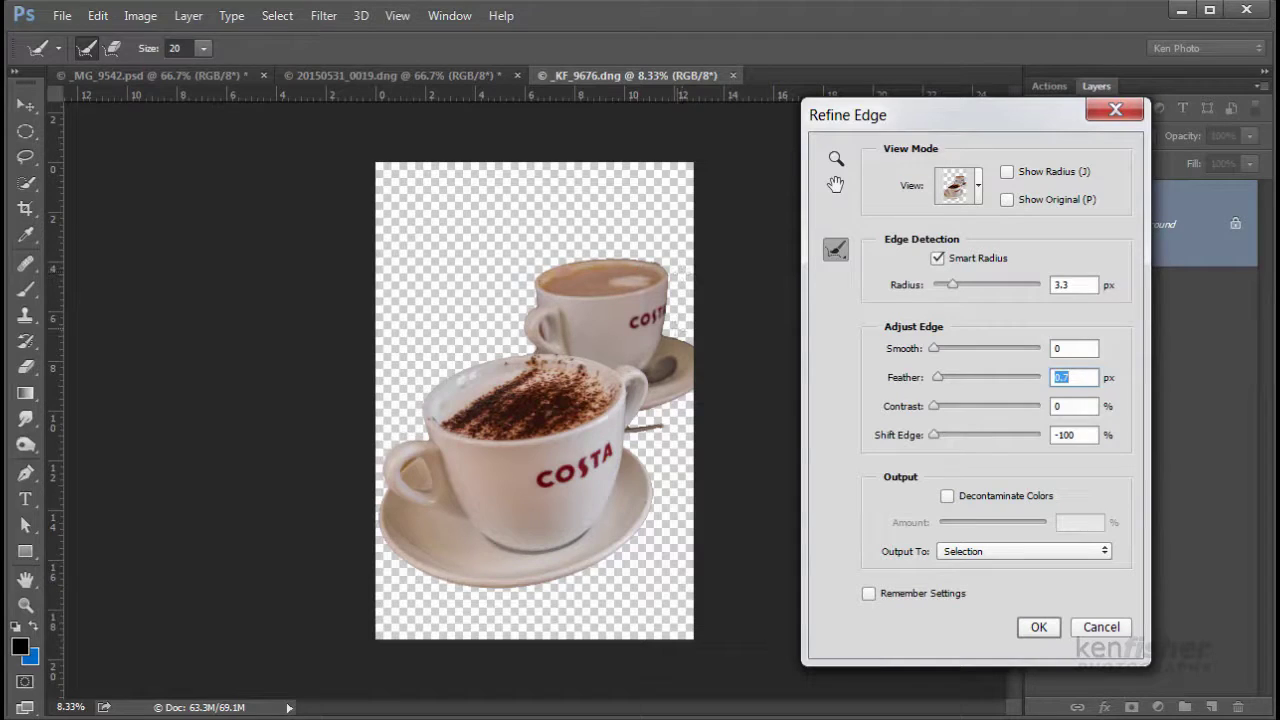
Step: Decontaminate the edge colors at 100% and output the refined selection to a new layer with layer mask
{"action": "left_click", "coordinate": [947, 495]}
{"action": "left_click_drag", "start_coordinate": [997, 522], "coordinate": [1051, 521]}
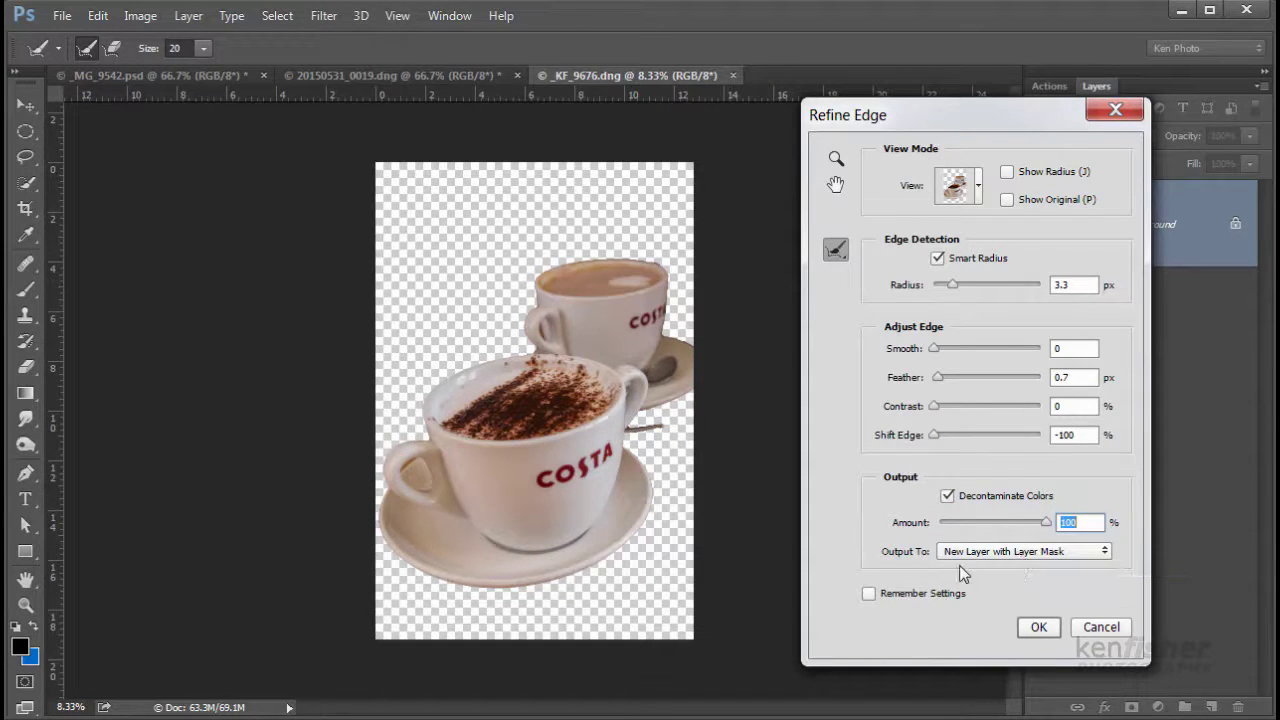
{"action": "left_click", "coordinate": [1038, 627]}
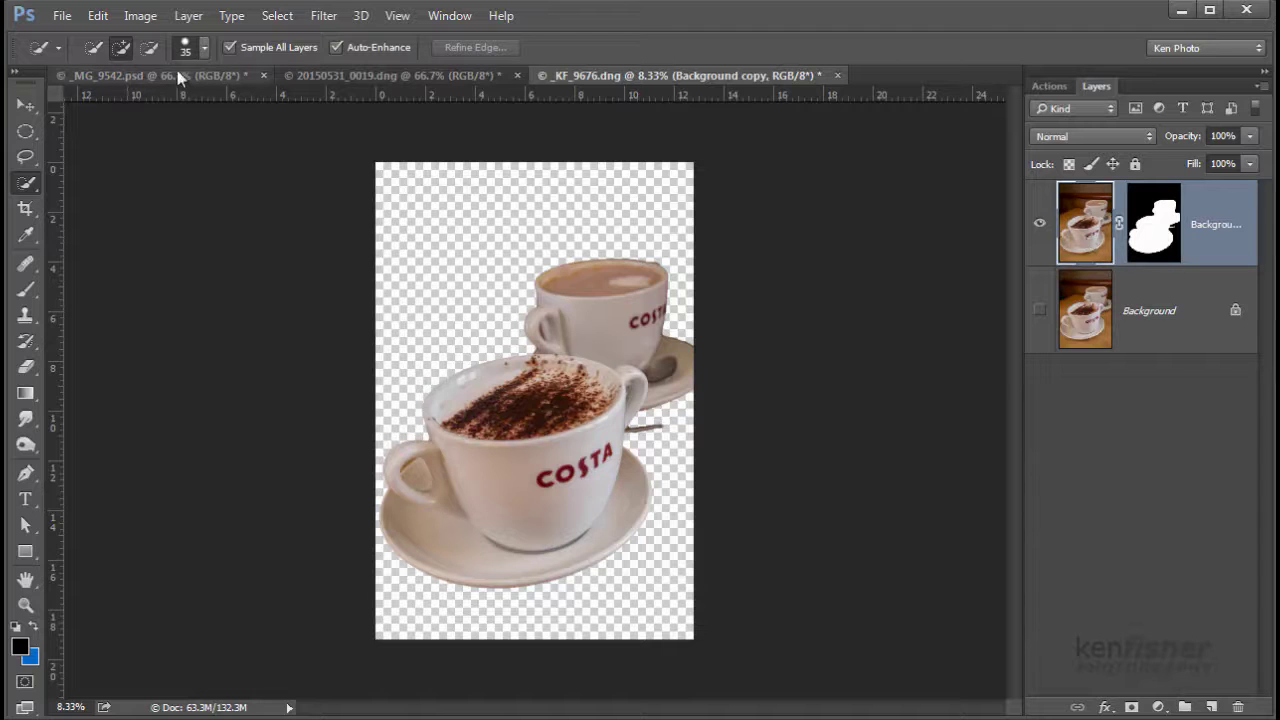
Step: Move the masked cups layer from the coffee photo into the _MG_9542.psd swirl document
{"action": "left_click", "coordinate": [27, 107]}
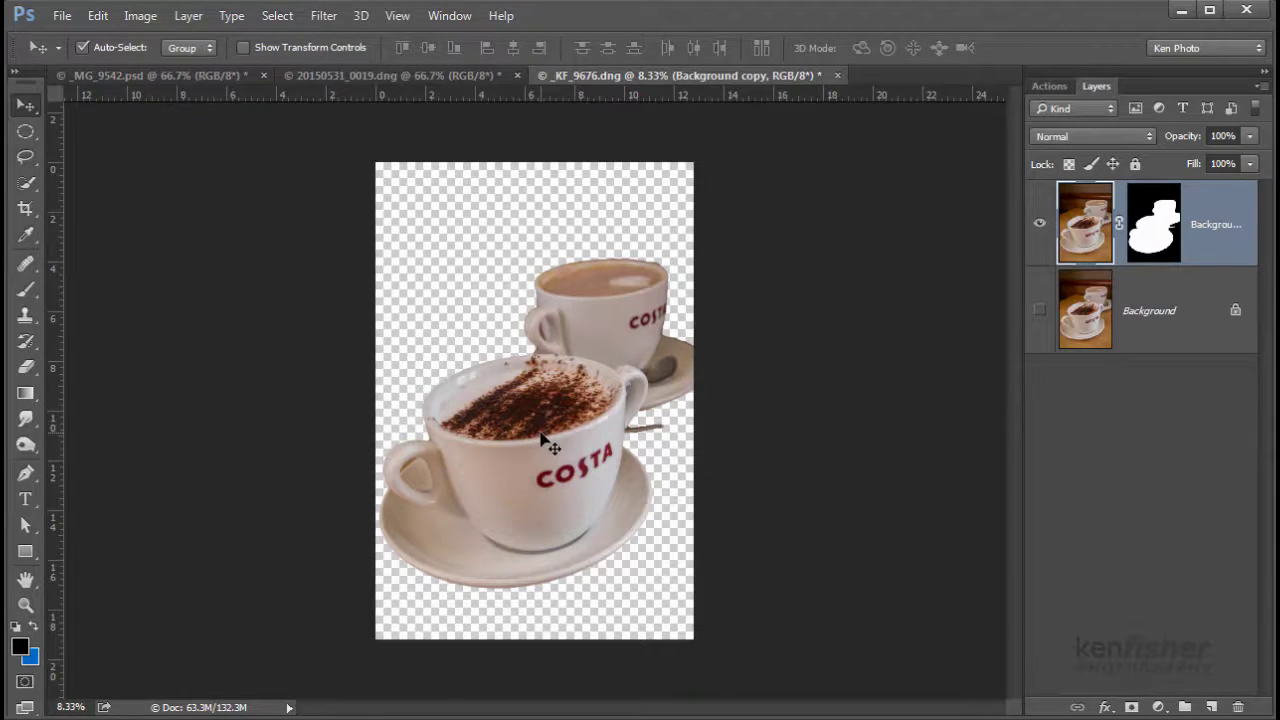
{"action": "left_click_drag", "start_coordinate": [553, 447], "coordinate": [379, 255]}
{"action": "left_click_drag", "start_coordinate": [480, 382], "coordinate": [562, 462]}
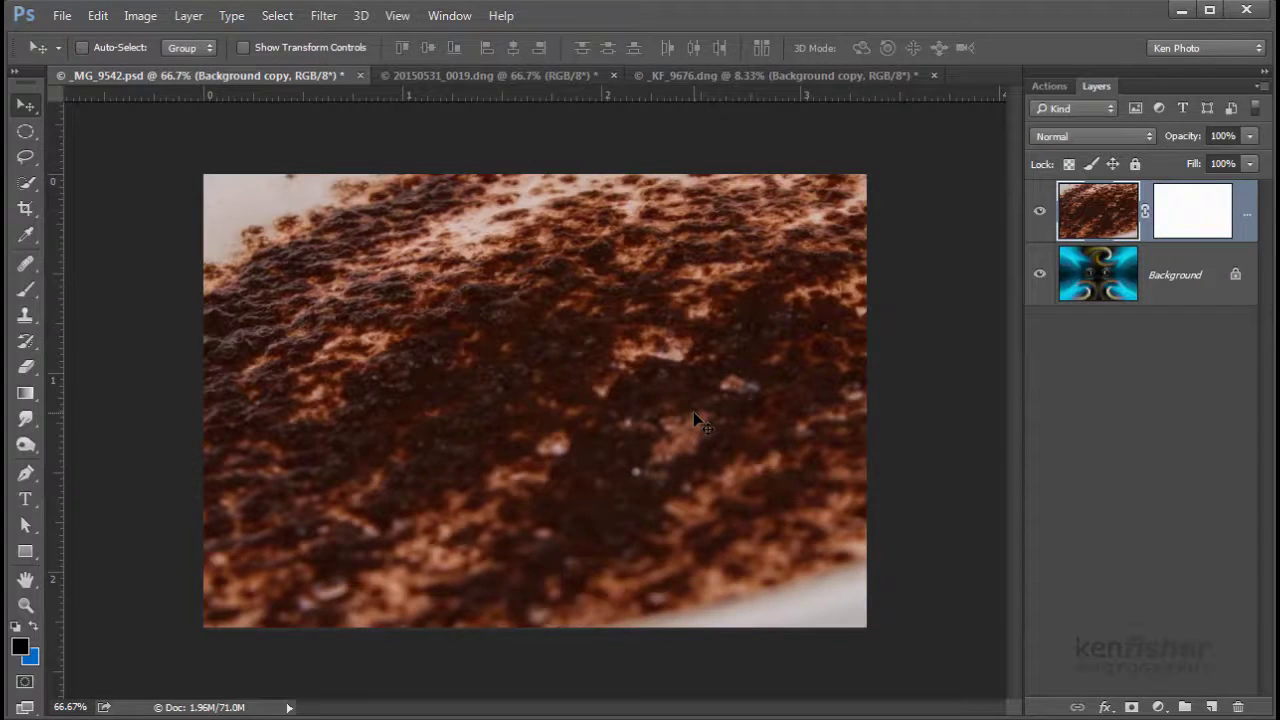
Step: Free-transform the oversized cups layer to about 69% and shift it so the rear cup overlaps the swirl image
{"action": "key", "text": "ctrl+minus"}
{"action": "key", "text": "ctrl+minus"}
{"action": "key", "text": "ctrl+minus"}
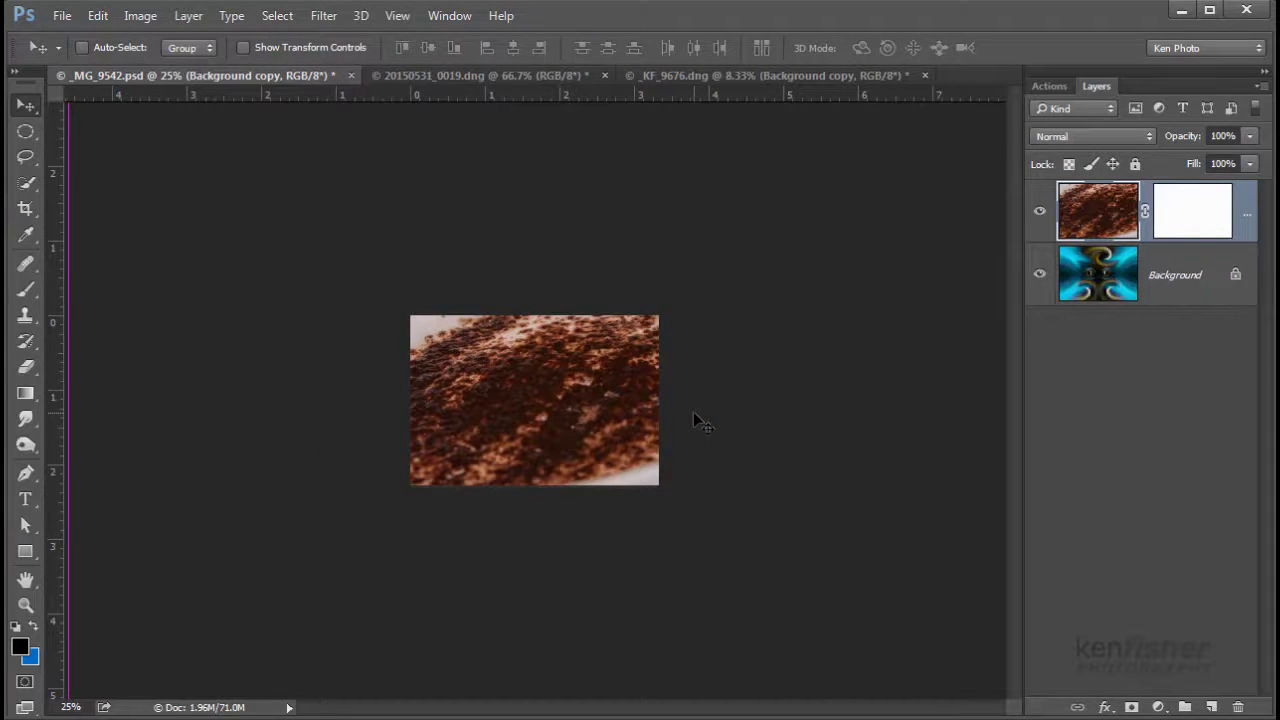
{"action": "key", "text": "ctrl+t"}
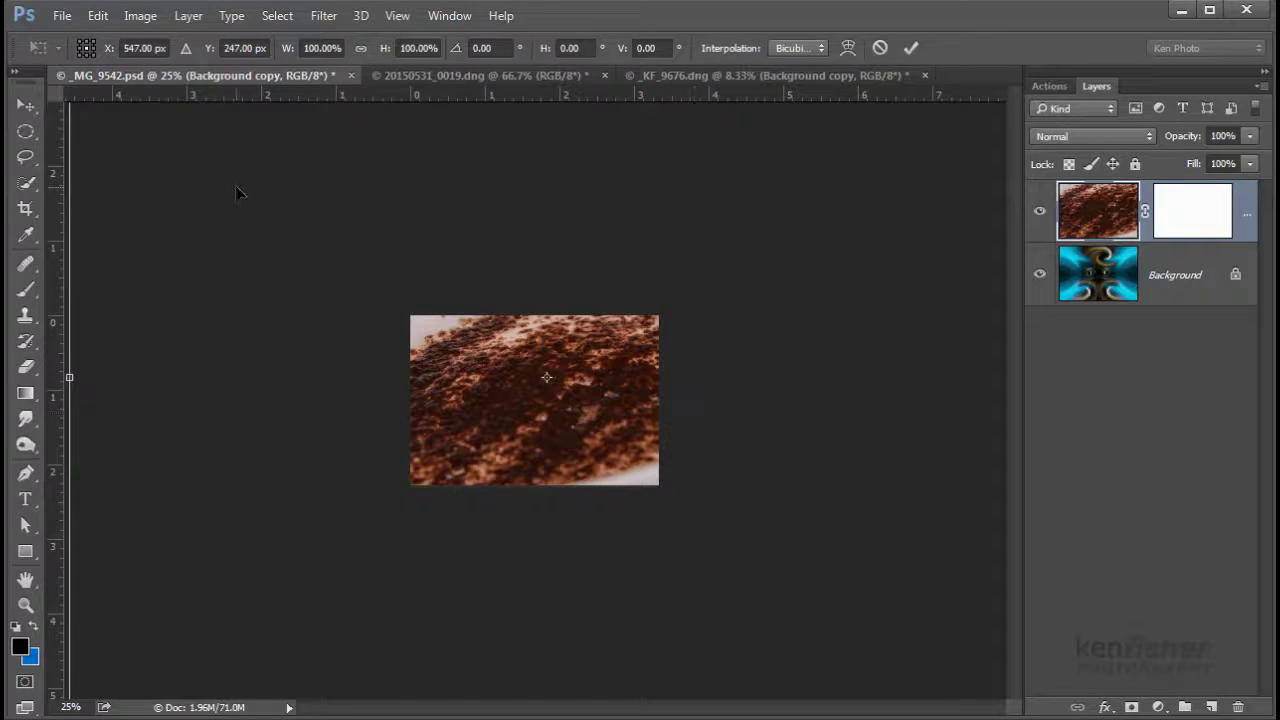
{"action": "left_click_drag", "start_coordinate": [256, 234], "coordinate": [374, 520]}
{"action": "left_click_drag", "start_coordinate": [363, 347], "coordinate": [337, 503]}
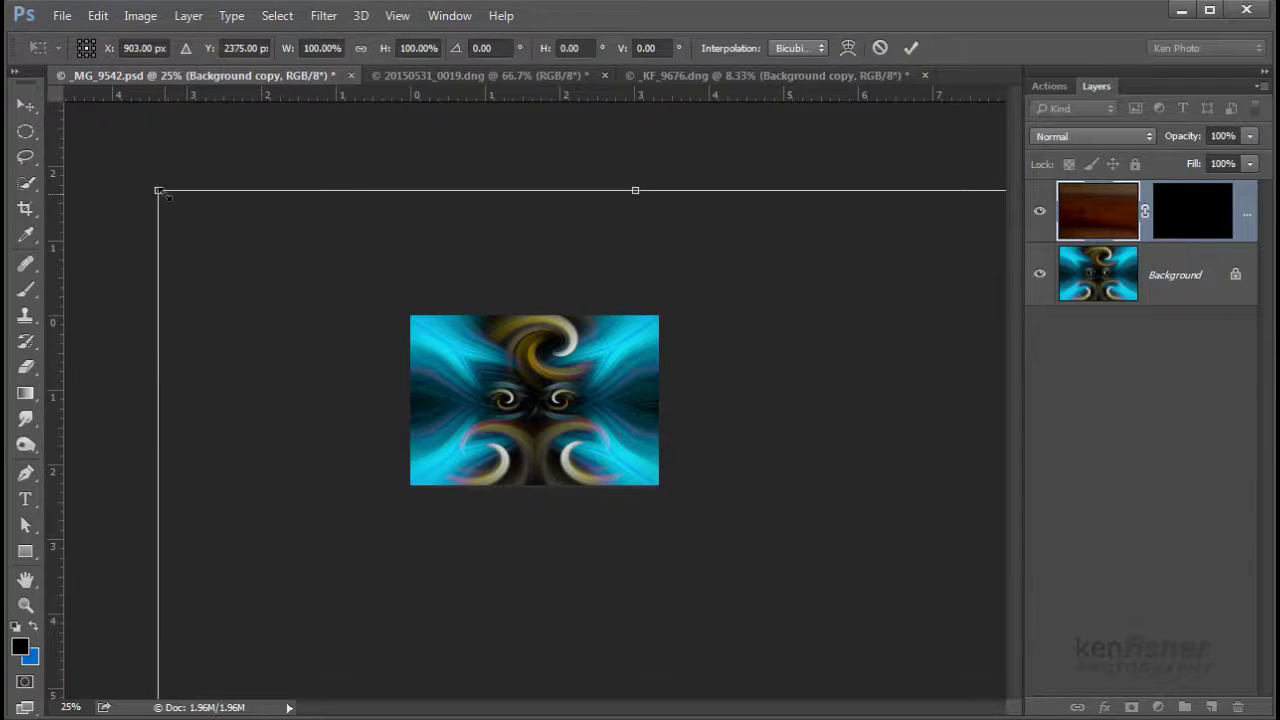
{"action": "left_click_drag", "start_coordinate": [161, 193], "coordinate": [453, 633]}
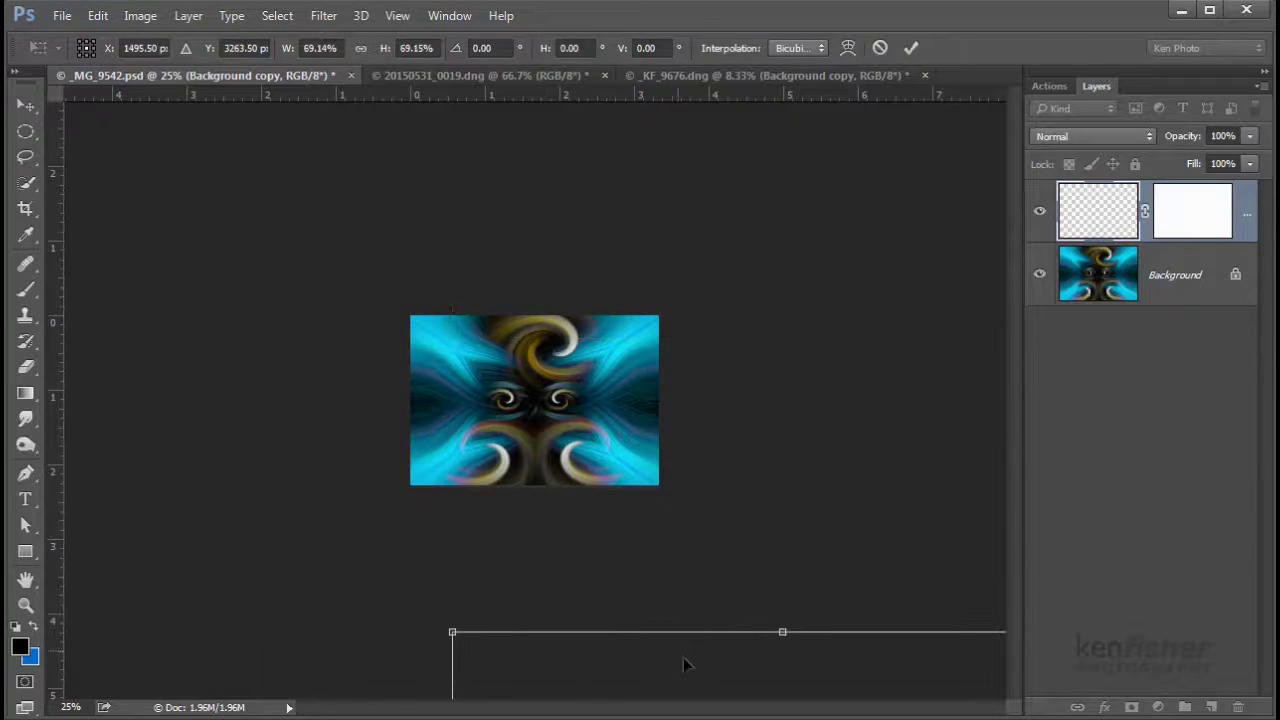
{"action": "left_click_drag", "start_coordinate": [684, 664], "coordinate": [645, 607]}
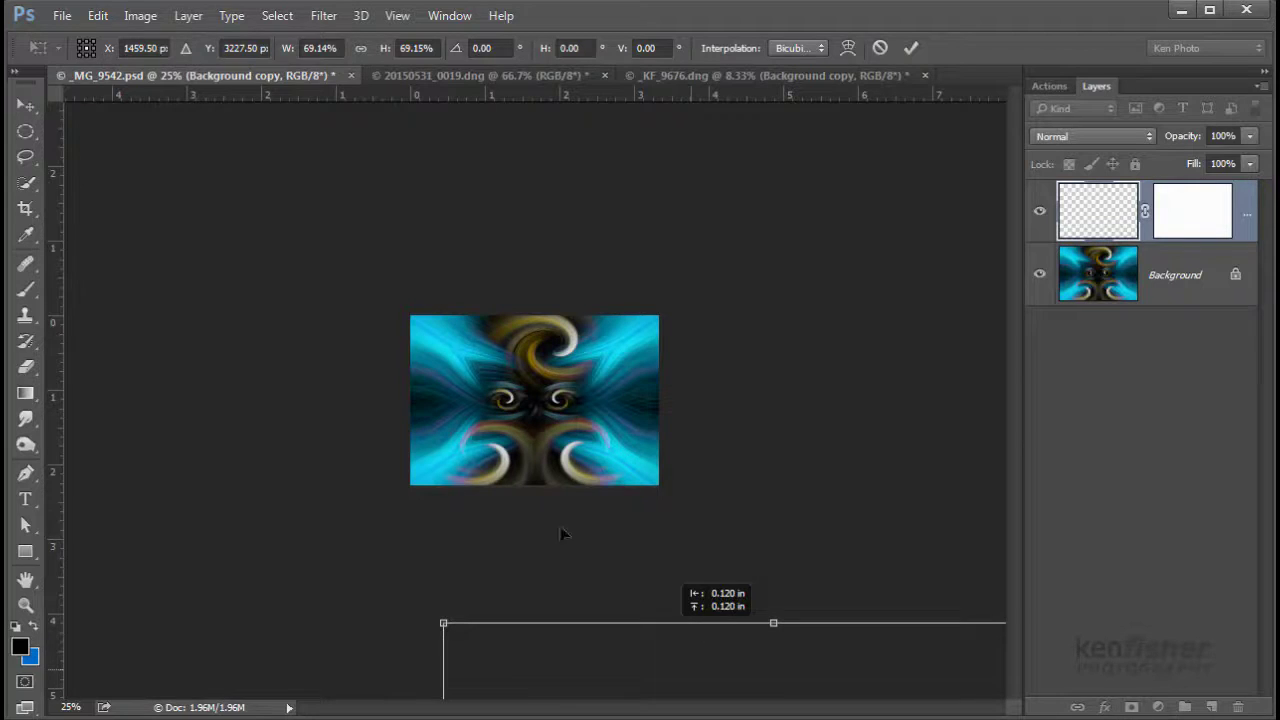
{"action": "left_click_drag", "start_coordinate": [651, 665], "coordinate": [689, 462]}
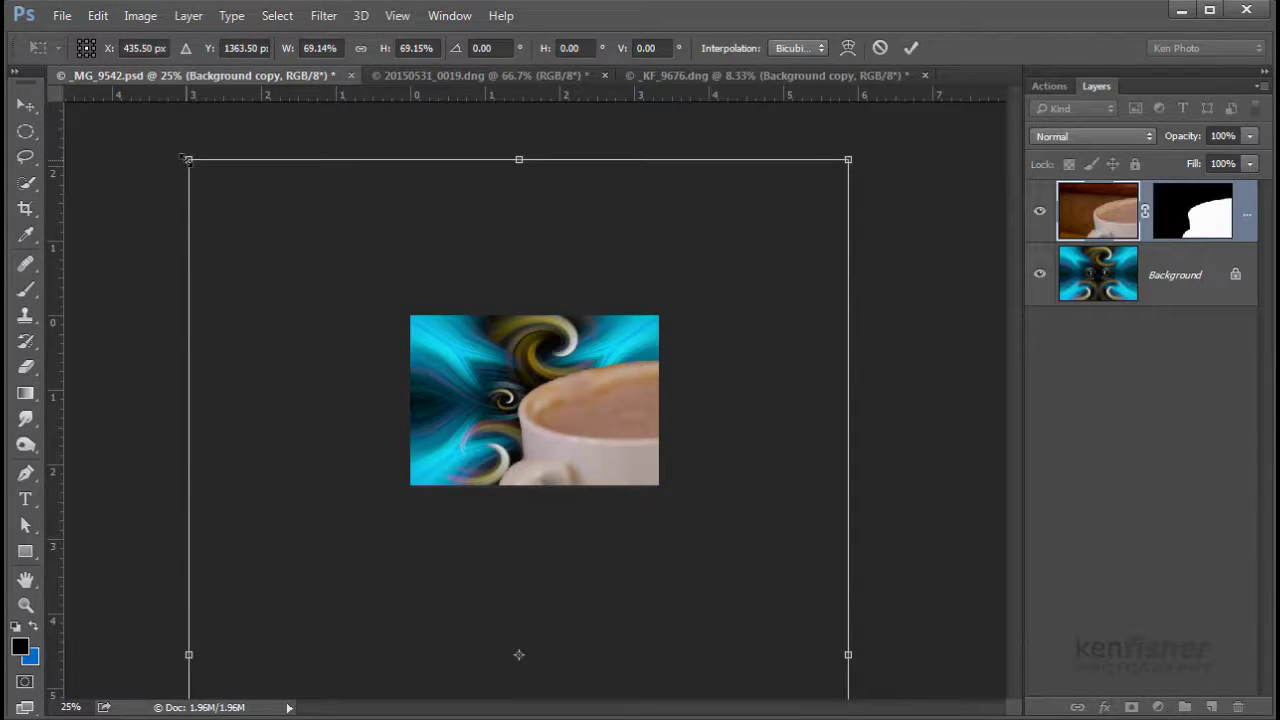
Step: Scale the cups down to about 14.7% and position them in the middle of the swirl background, committing the transform
{"action": "left_click_drag", "start_coordinate": [189, 157], "coordinate": [593, 367]}
{"action": "left_click_drag", "start_coordinate": [670, 427], "coordinate": [523, 280]}
{"action": "left_click_drag", "start_coordinate": [344, 162], "coordinate": [513, 413]}
{"action": "left_click_drag", "start_coordinate": [632, 443], "coordinate": [584, 318]}
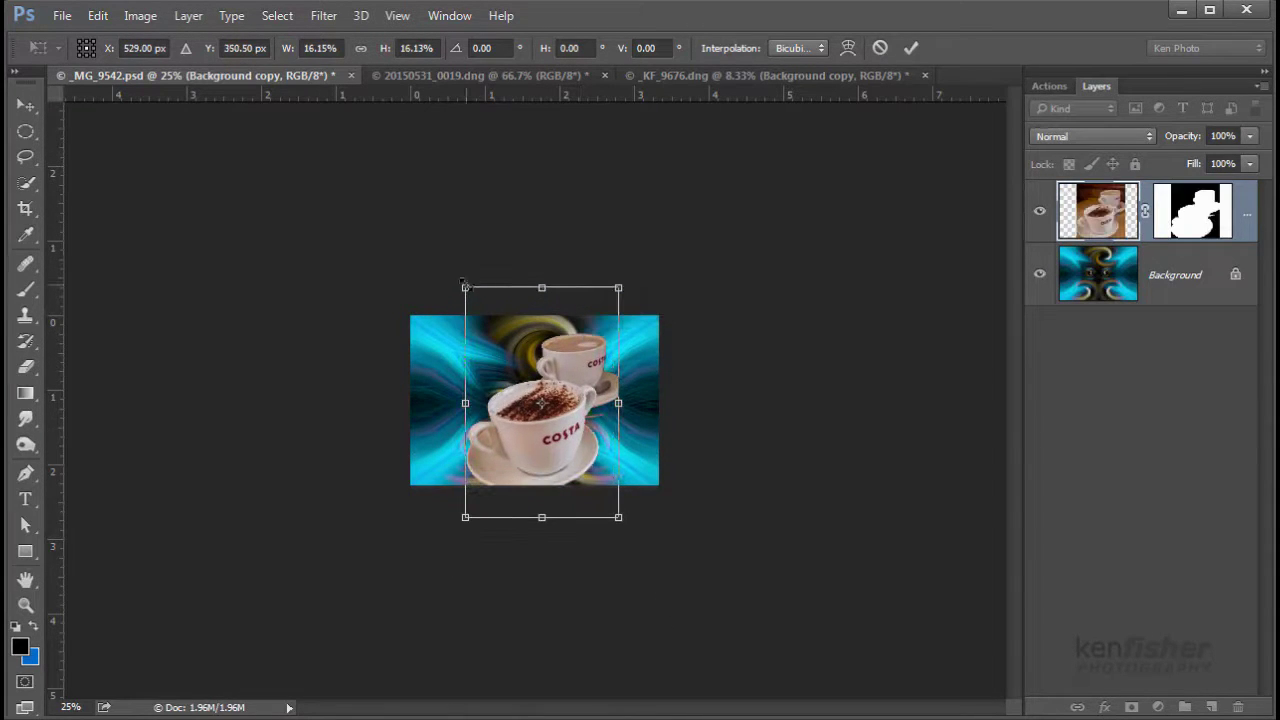
{"action": "left_click_drag", "start_coordinate": [463, 285], "coordinate": [479, 309]}
{"action": "left_click_drag", "start_coordinate": [565, 395], "coordinate": [548, 372]}
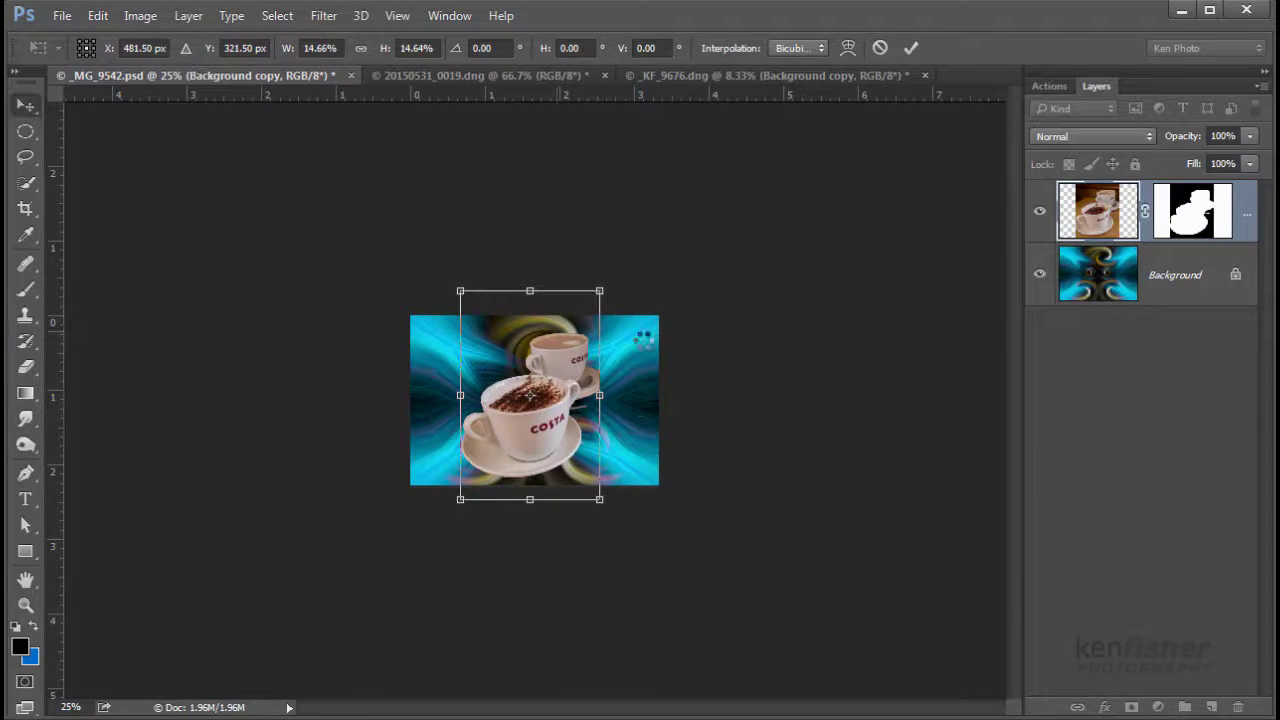
{"action": "key", "text": "Return"}
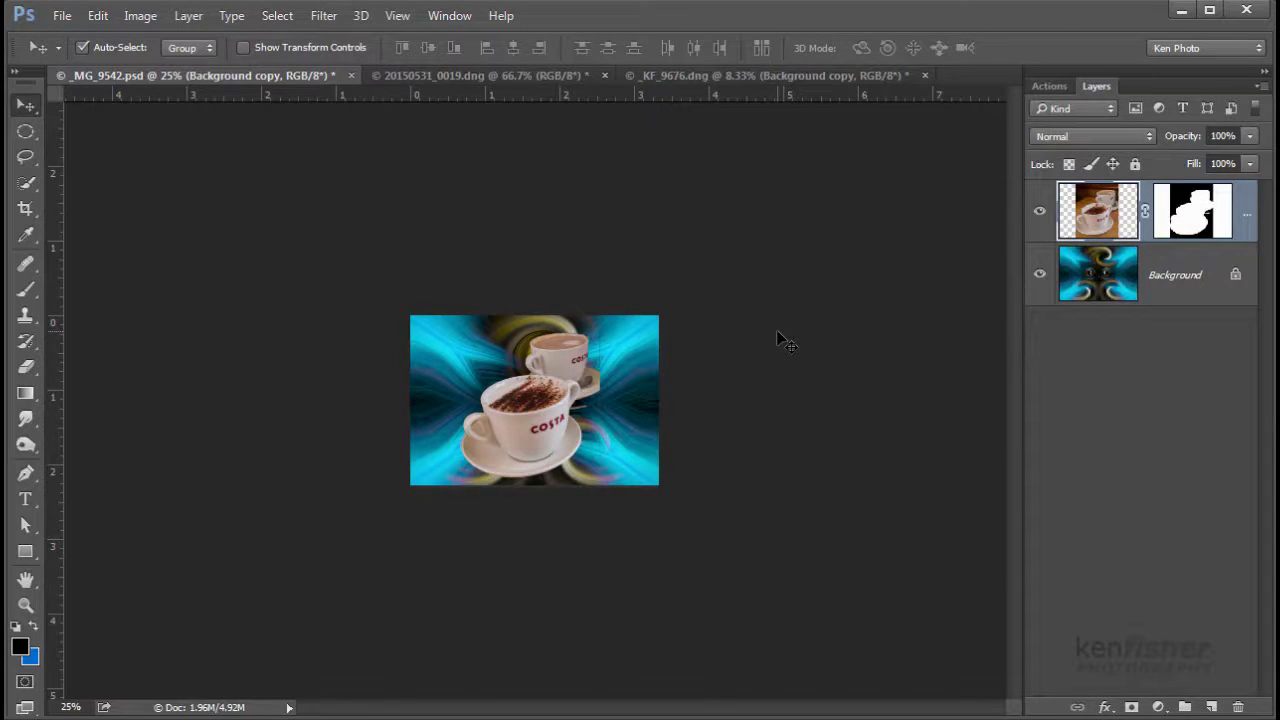
Step: Add a Hue/Saturation adjustment clipped to the cups layer, turn on Colorize and set the hue to 182
{"action": "key", "text": "ctrl+plus"}
{"action": "key", "text": "ctrl+plus"}
{"action": "key", "text": "ctrl+plus"}
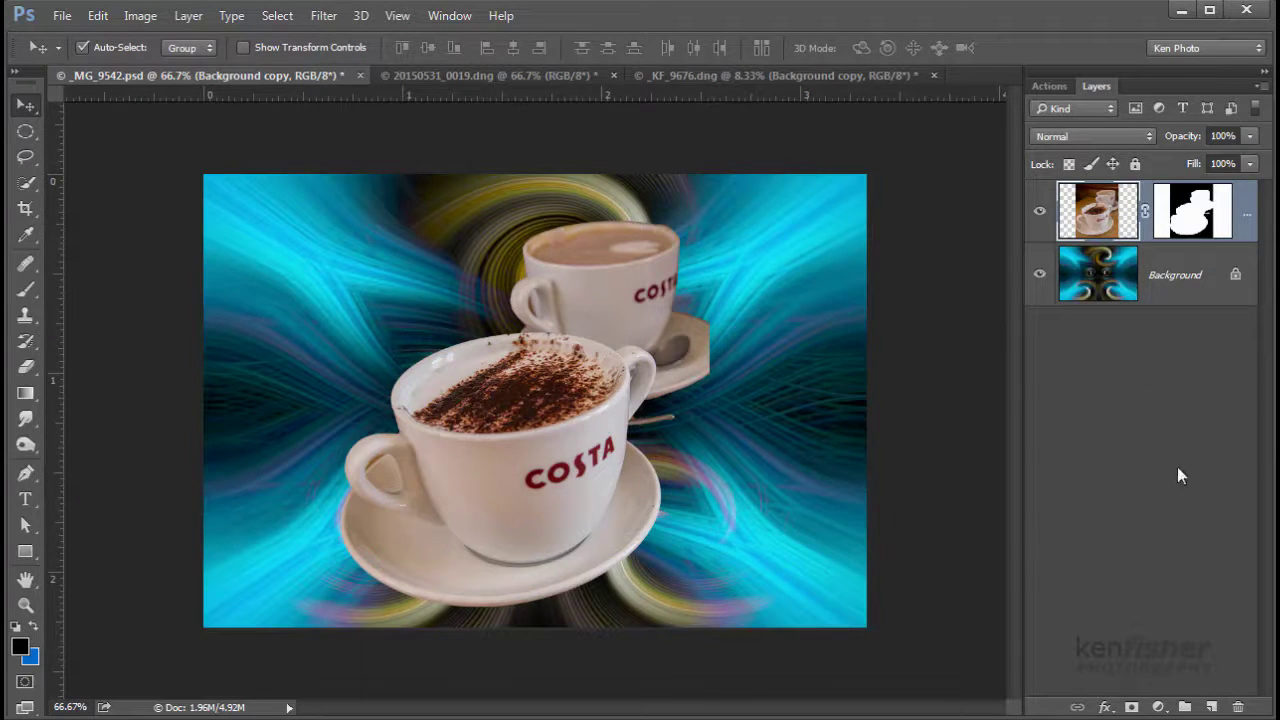
{"action": "left_click", "coordinate": [1158, 708]}
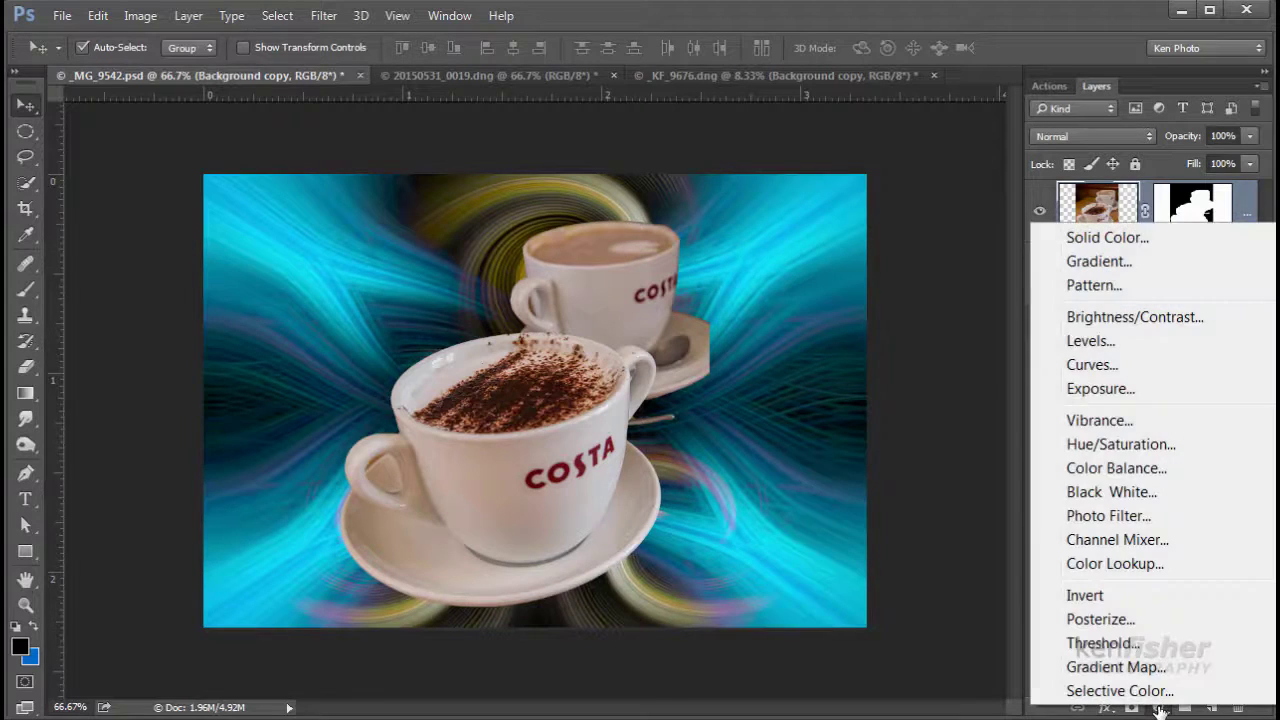
{"action": "left_click", "coordinate": [1148, 446]}
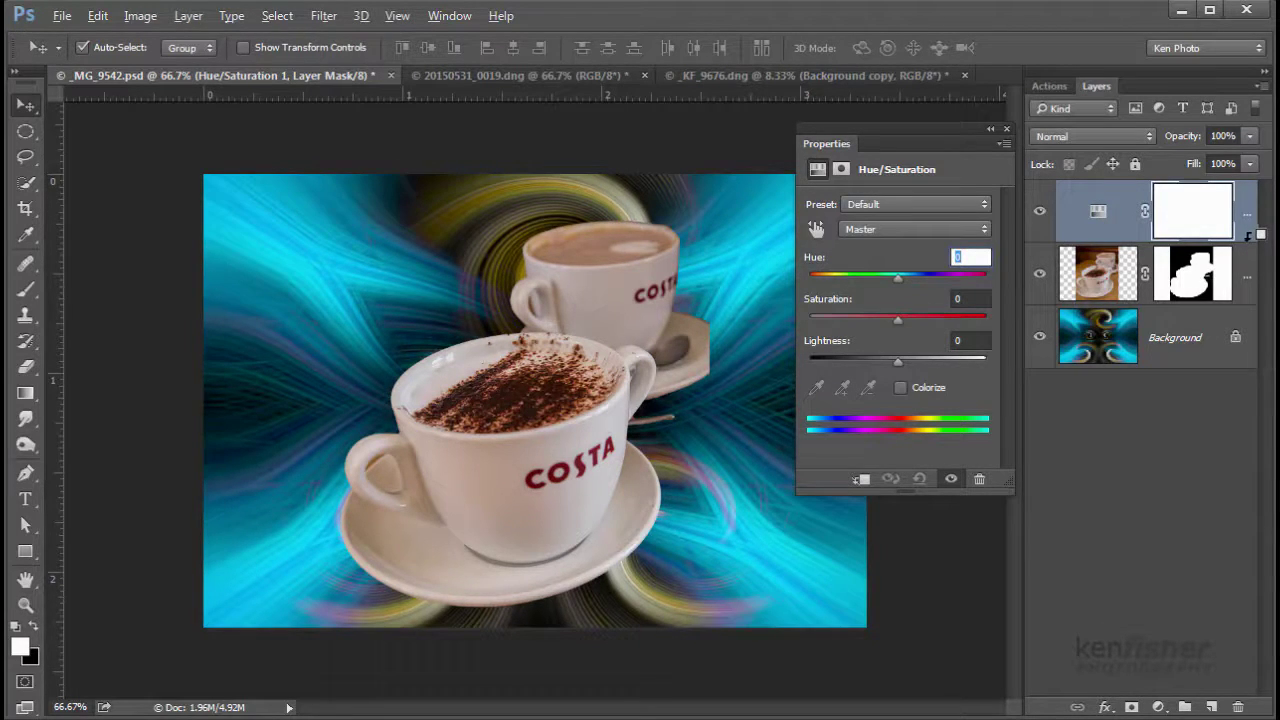
{"action": "left_click", "coordinate": [1250, 236], "text": "alt"}
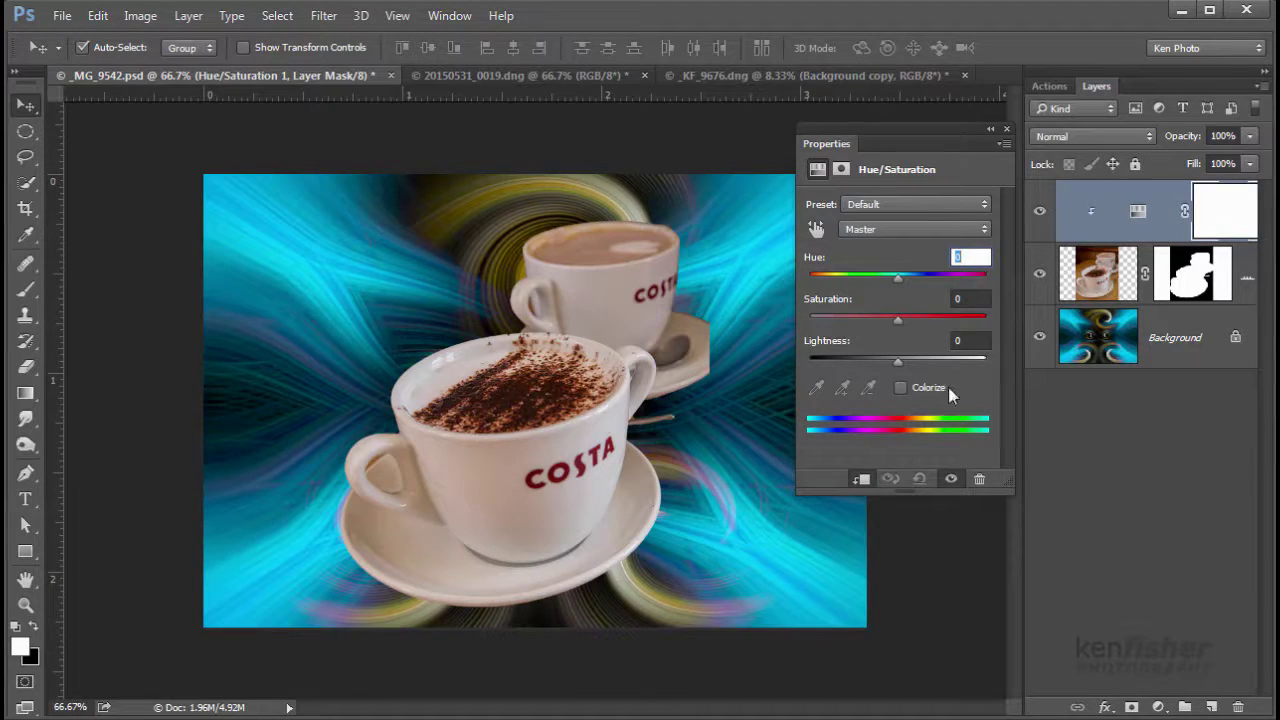
{"action": "left_click", "coordinate": [901, 387]}
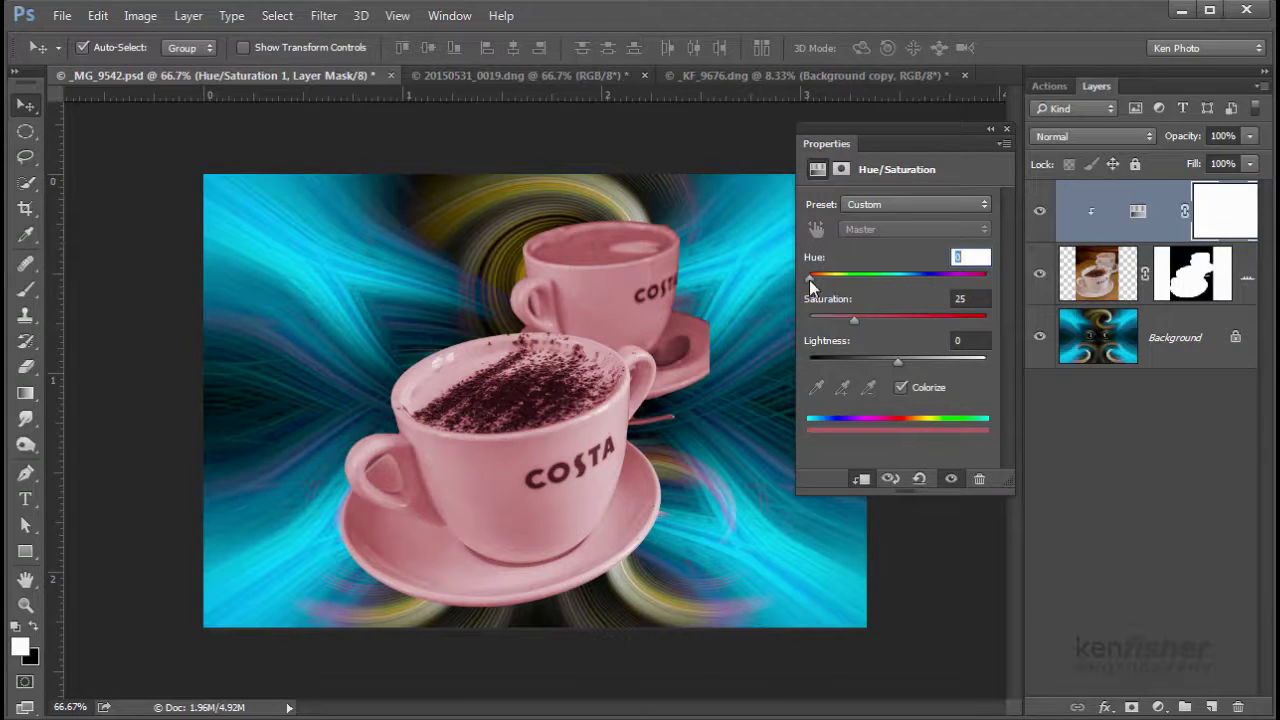
{"action": "left_click_drag", "start_coordinate": [809, 279], "coordinate": [896, 300]}
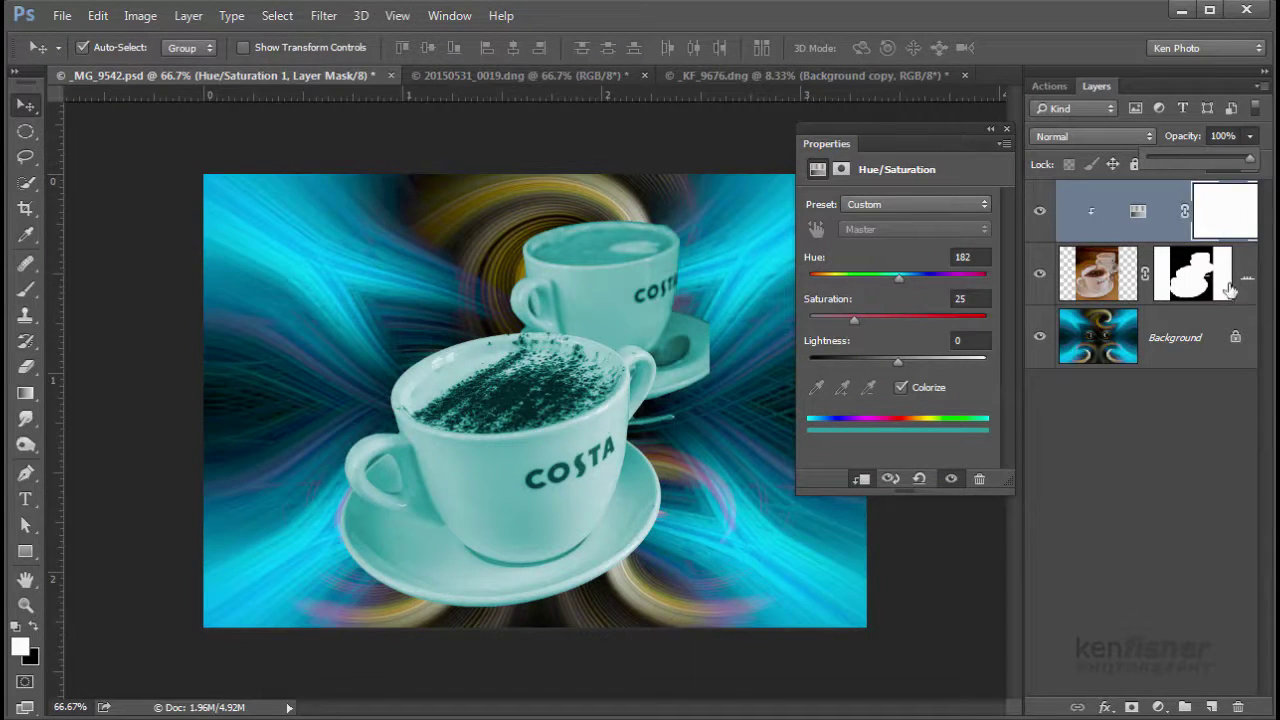
Step: Reduce the opacity of the masked cups layer to 51% so the swirl pattern blends through
{"action": "left_click", "coordinate": [1103, 283]}
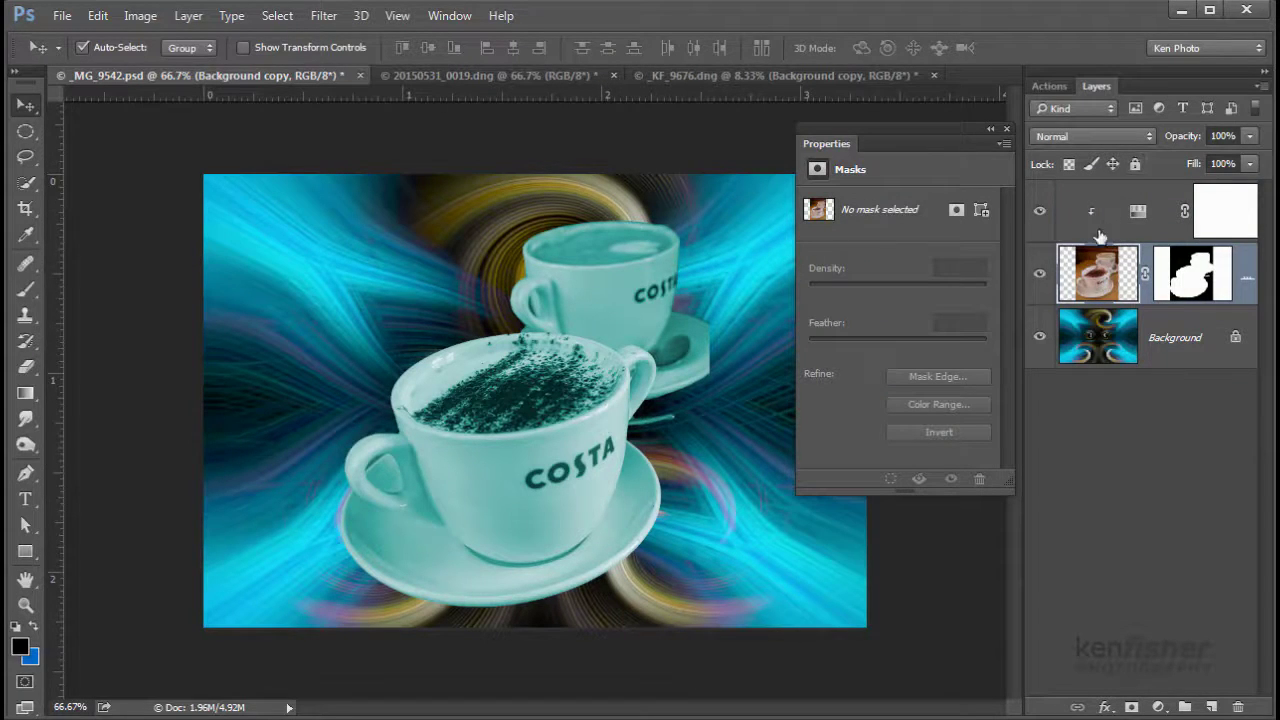
{"action": "left_click", "coordinate": [1250, 163]}
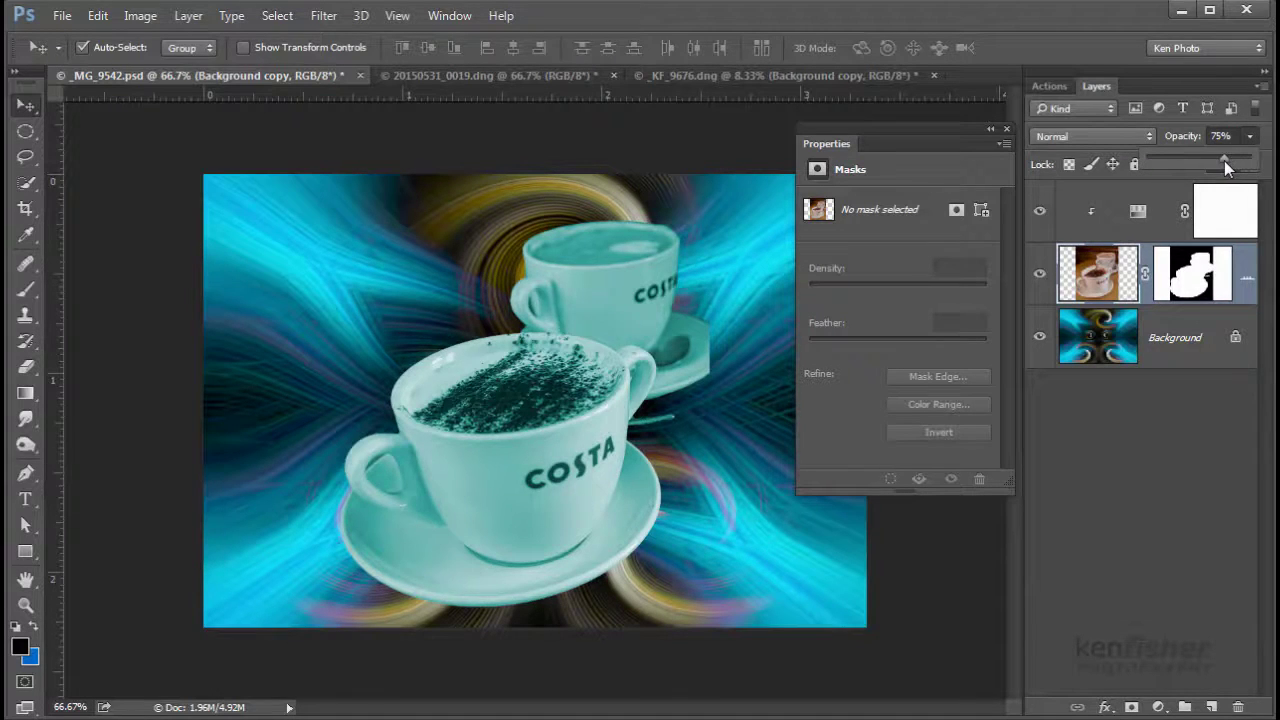
{"action": "left_click_drag", "start_coordinate": [1224, 162], "coordinate": [1200, 175]}
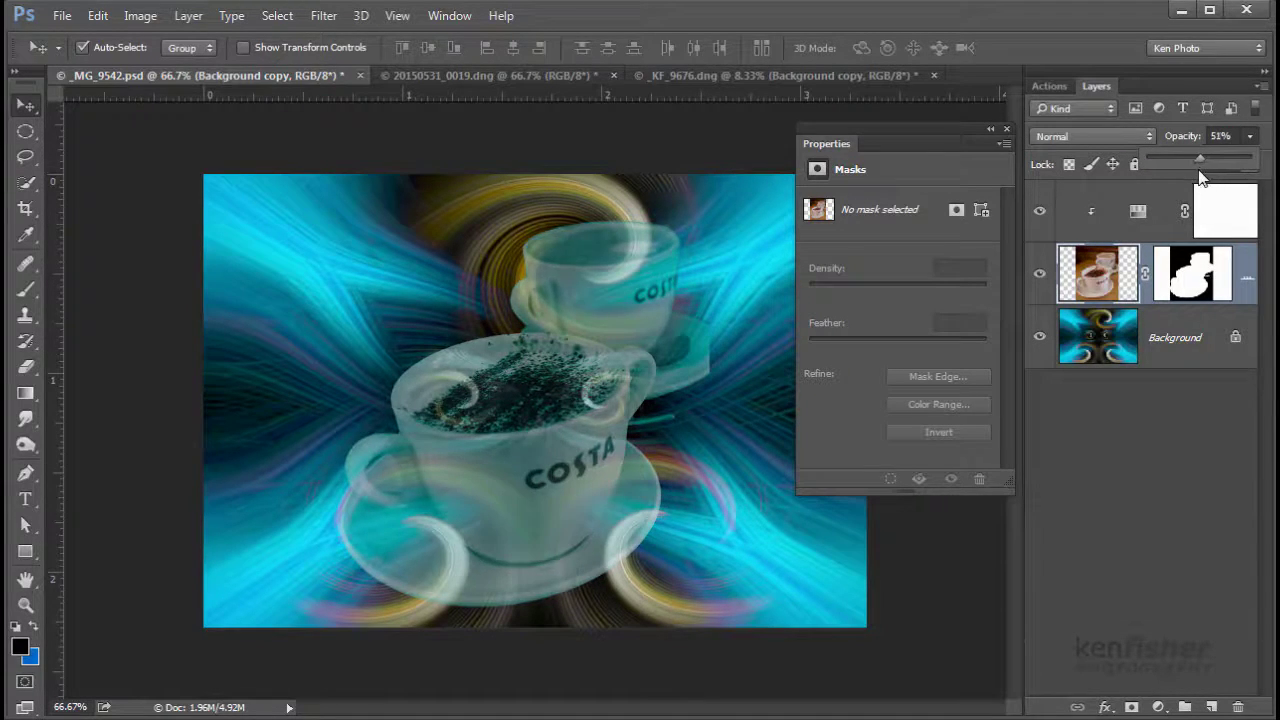
{"action": "left_click", "coordinate": [1077, 328]}
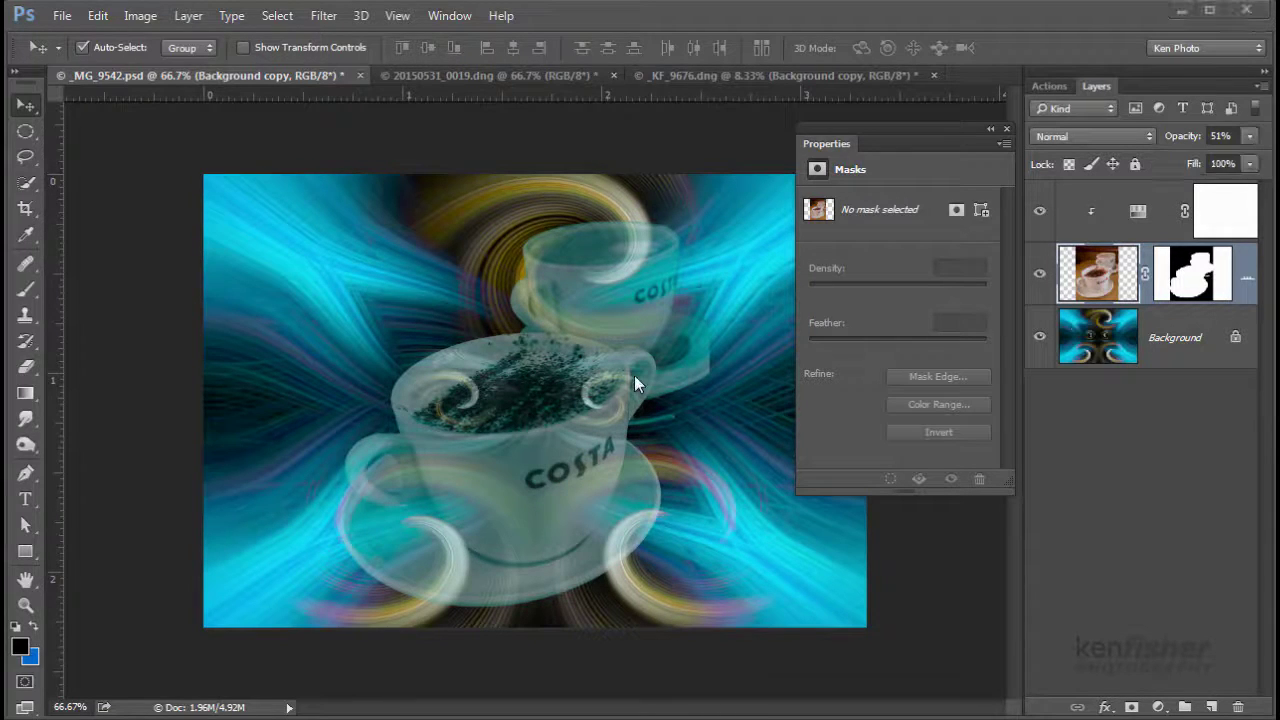